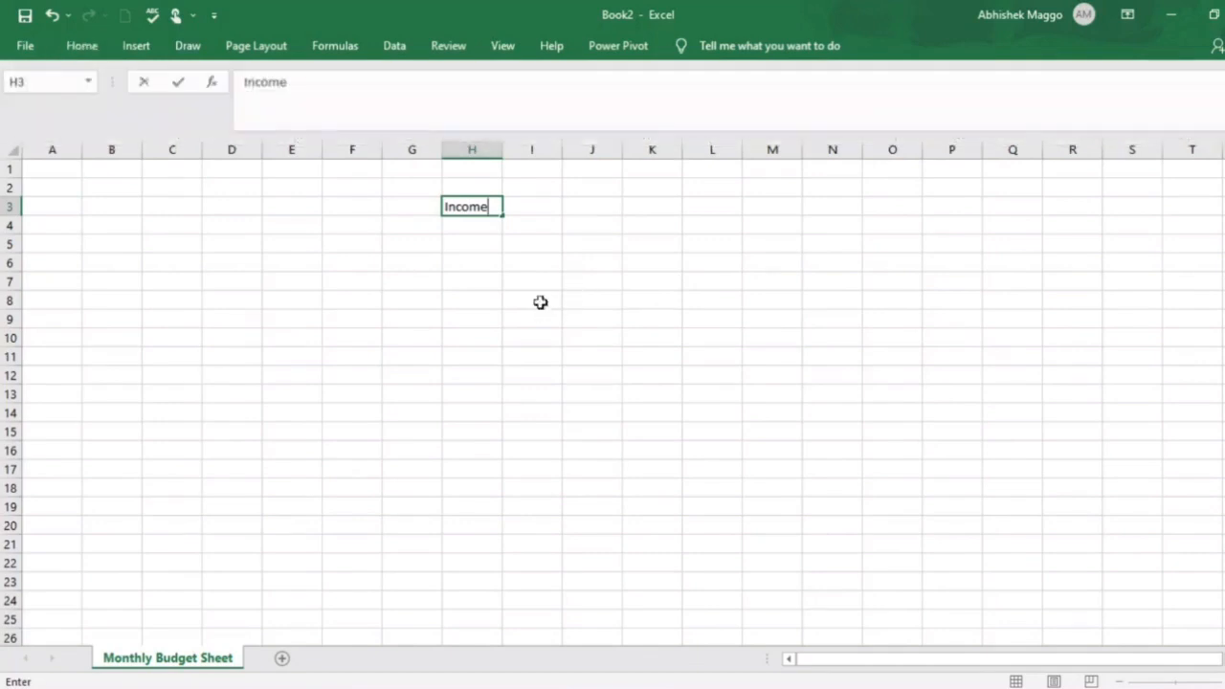
# Merge and center the Income title across H3:J3 and apply the Heading 1 cell style to it.
pyautogui.click(485, 280)
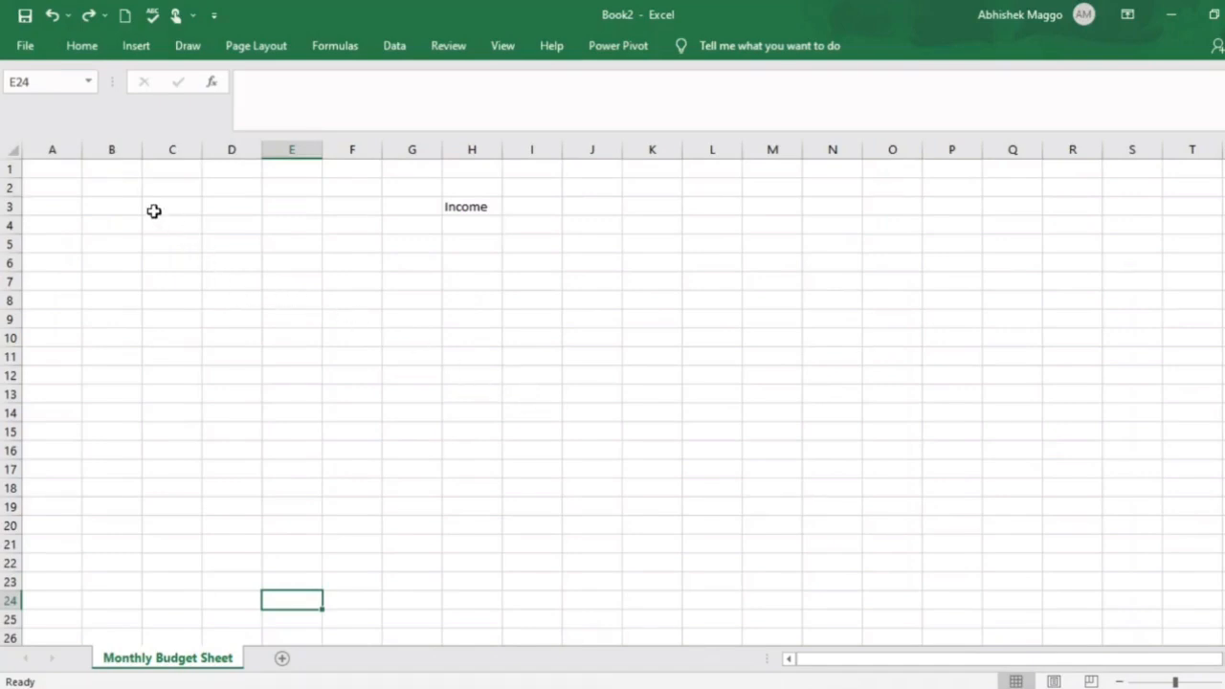
pyautogui.click(100, 53)
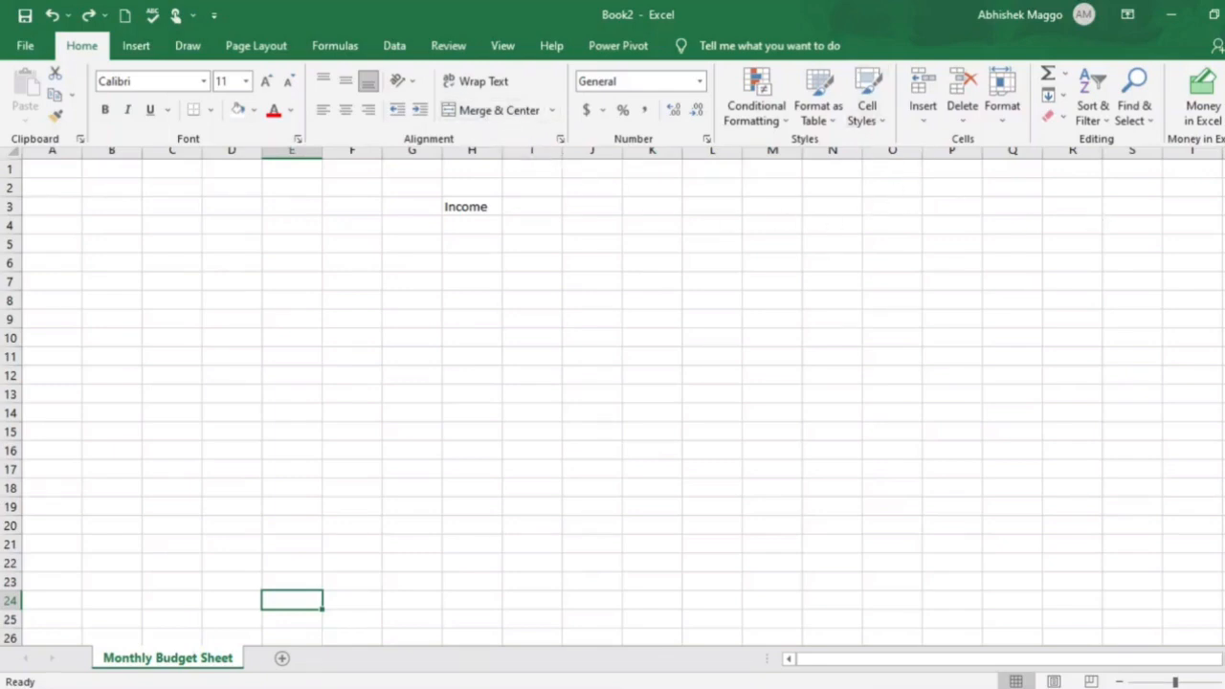
pyautogui.click(1224, 139)
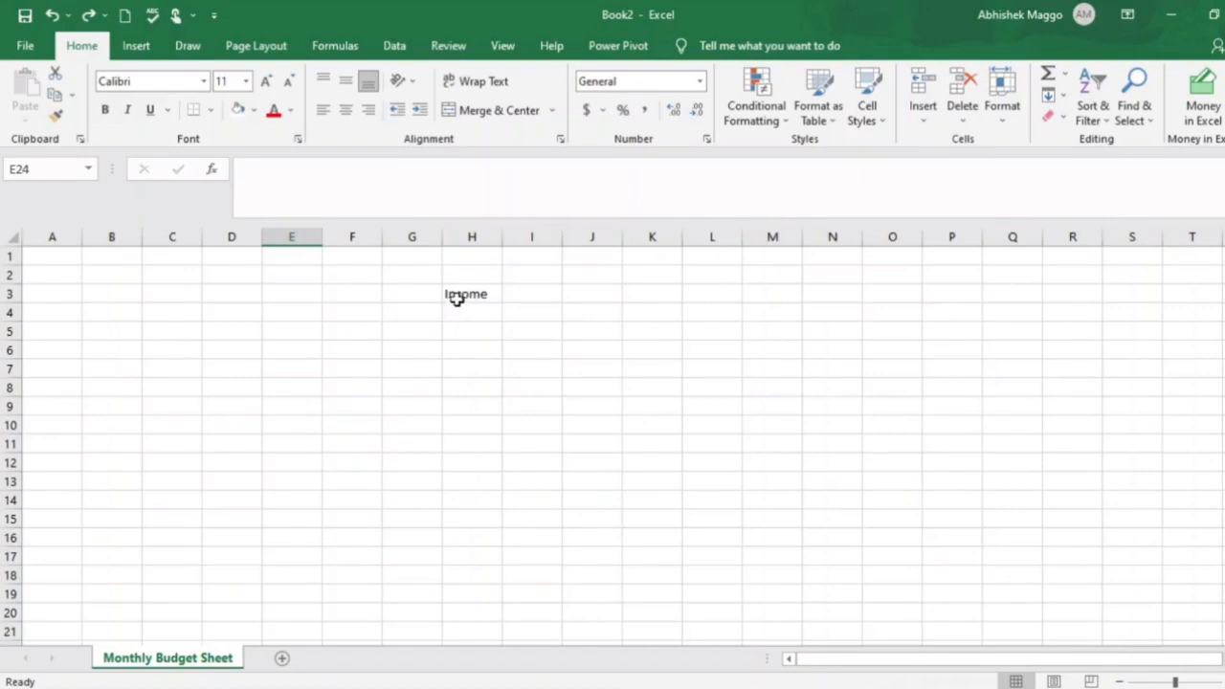
pyautogui.moveTo(457, 298); pyautogui.dragTo(590, 294)
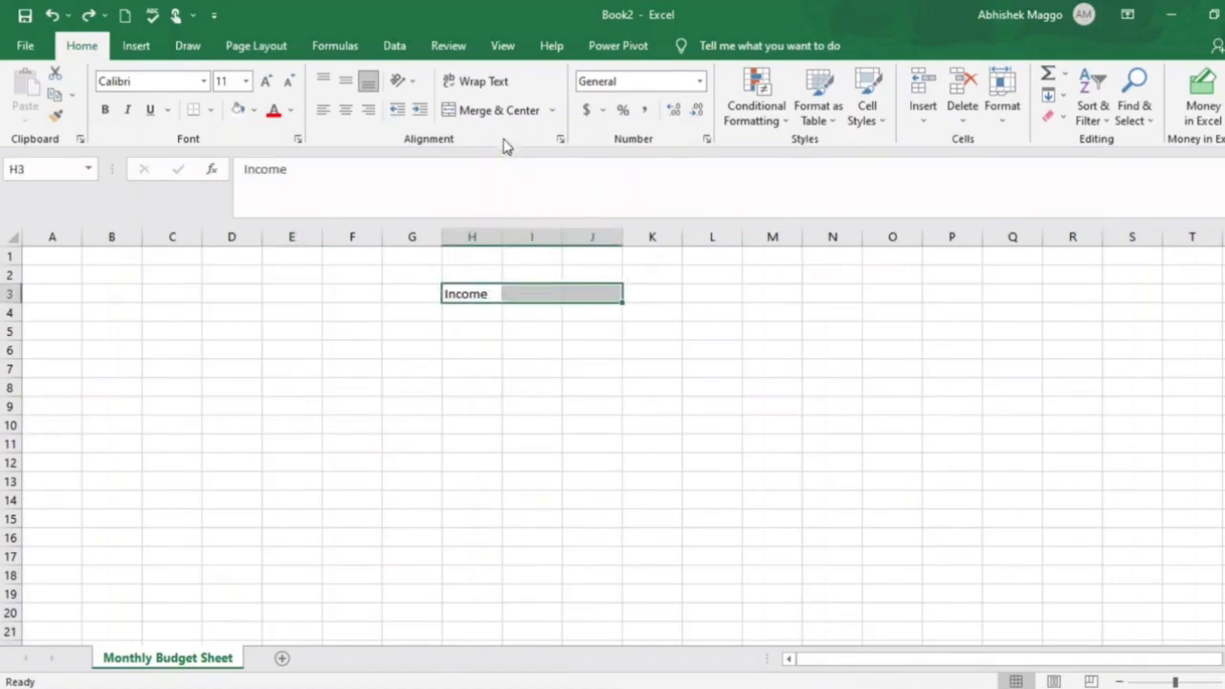
pyautogui.click(498, 112)
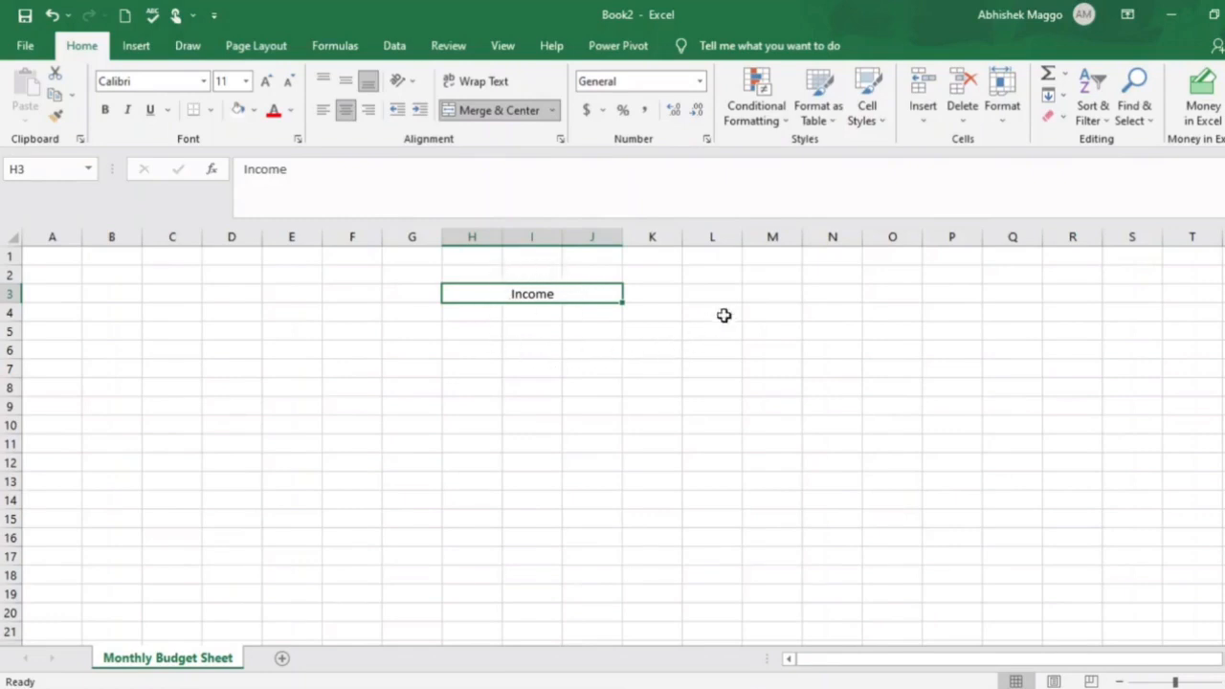
pyautogui.click(868, 113)
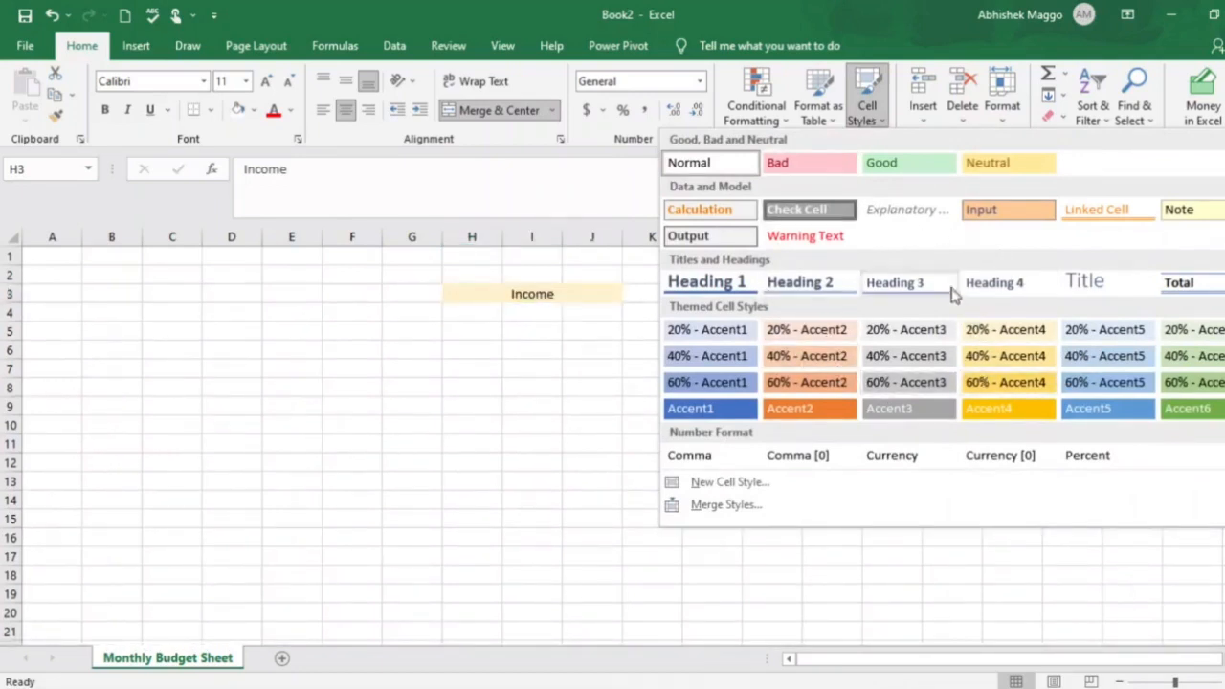
pyautogui.click(724, 283)
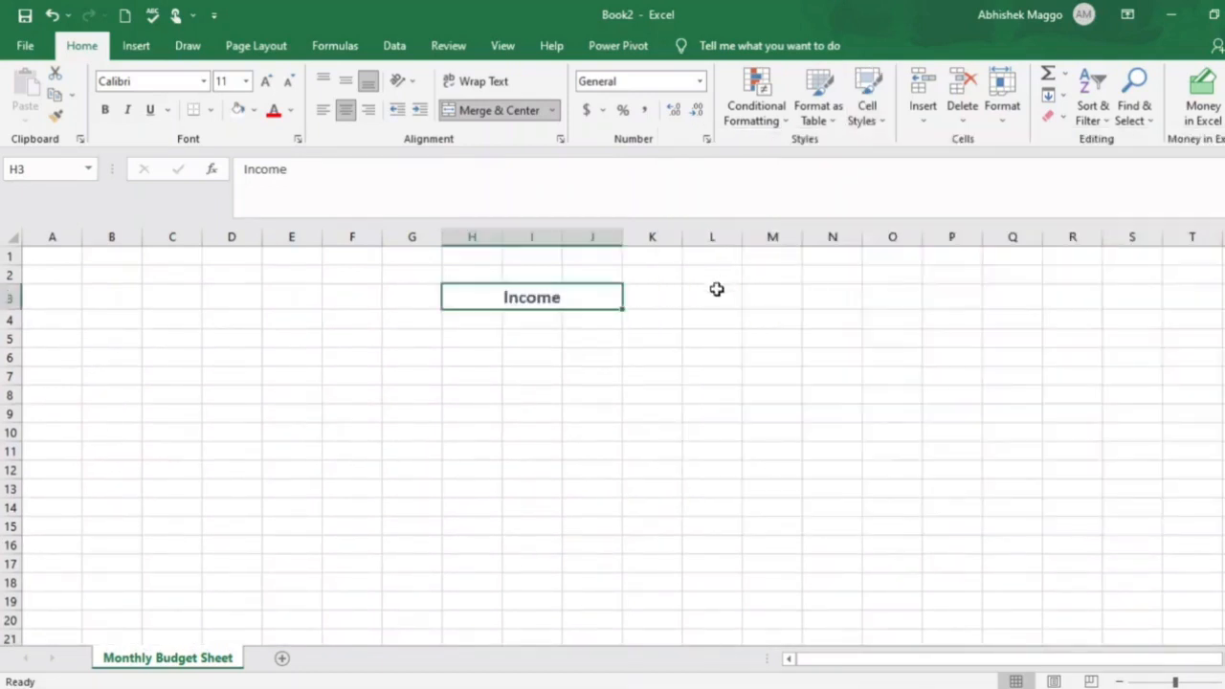
pyautogui.click(631, 408)
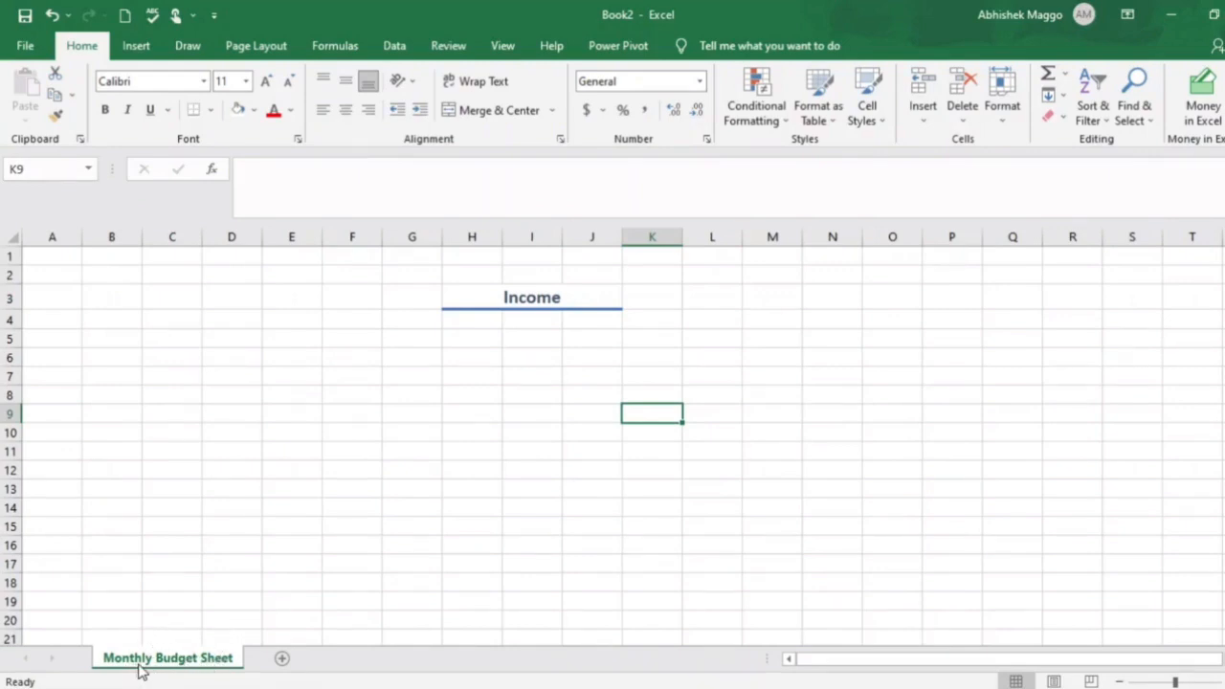
# Rename the Monthly Budget Sheet worksheet as Income.
pyautogui.rightClick(190, 660)
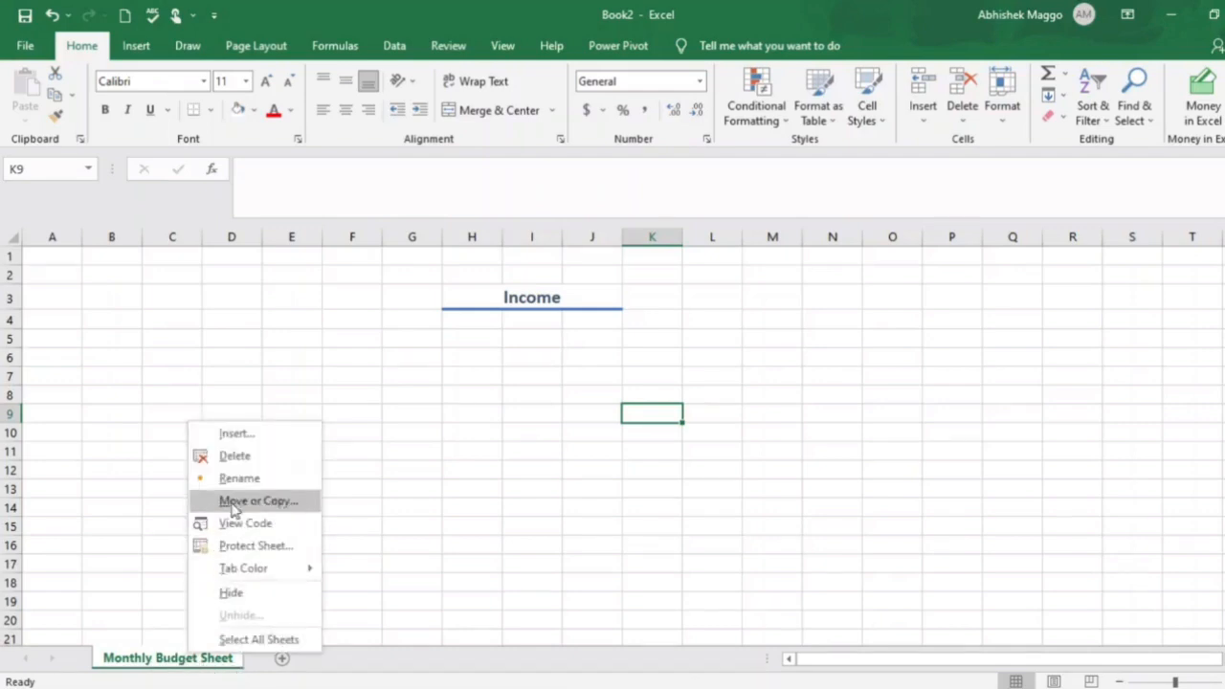
pyautogui.click(242, 478)
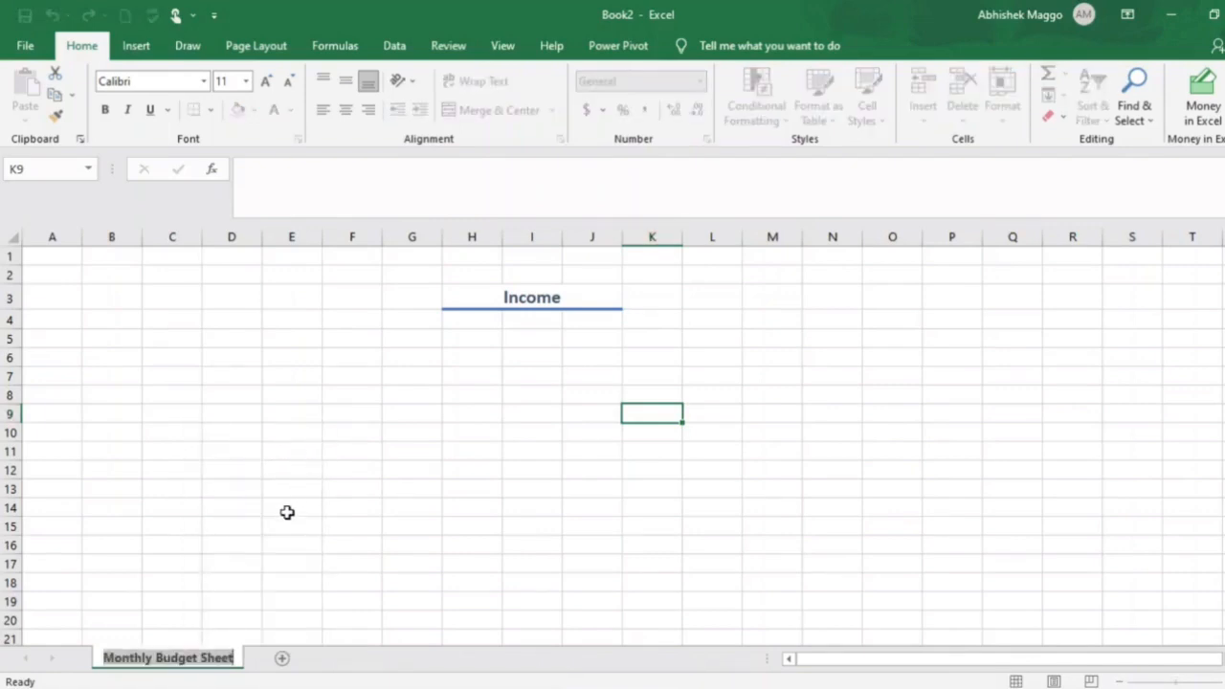
pyautogui.write('Income')
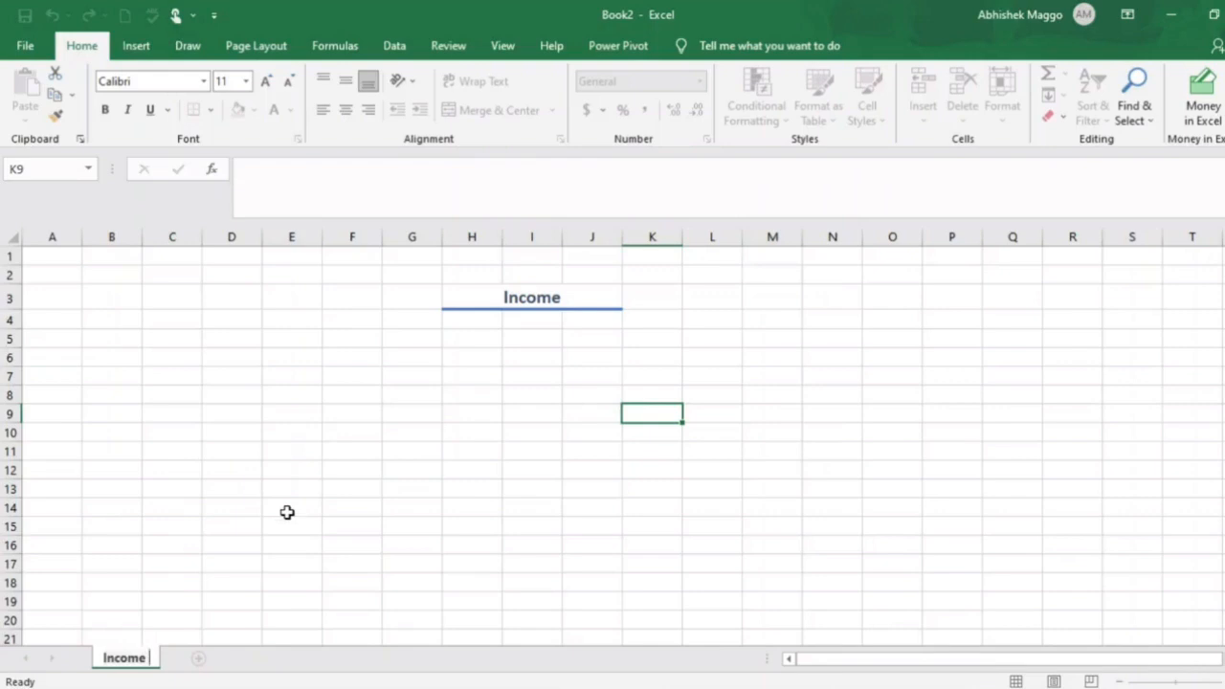
pyautogui.press('Return')
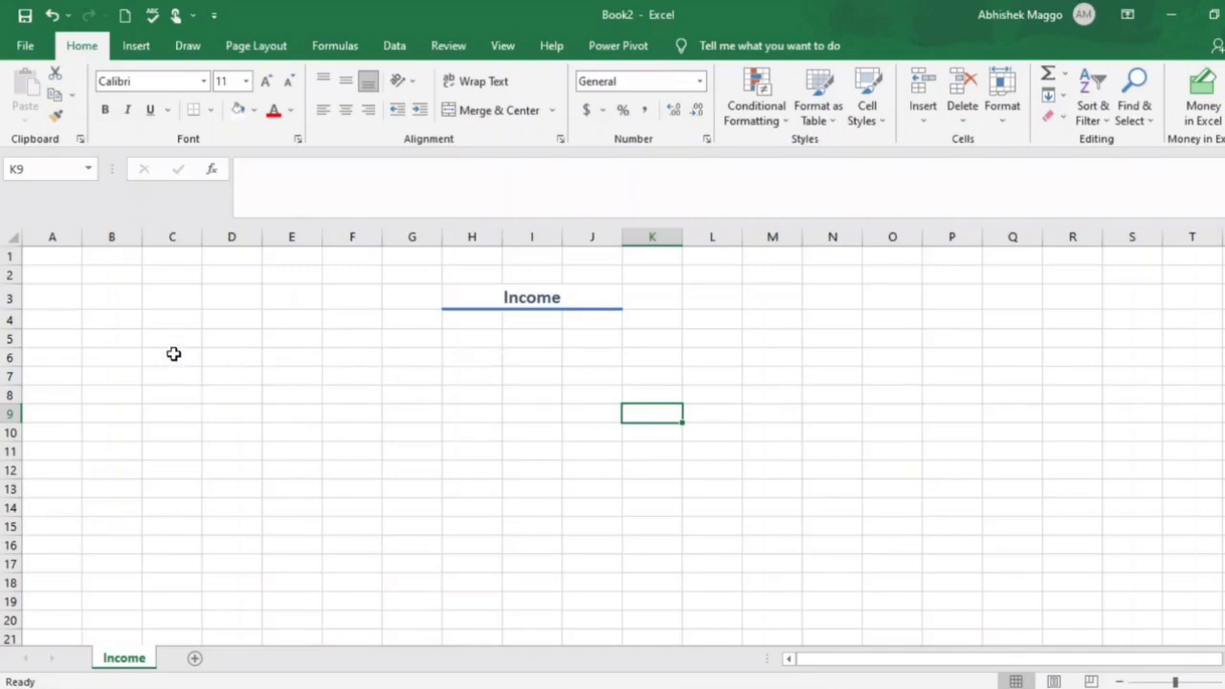
# Enter Jan in D6 and Feb in E6, and fill the month series across row 6 through Dec in O6.
pyautogui.click(222, 358)
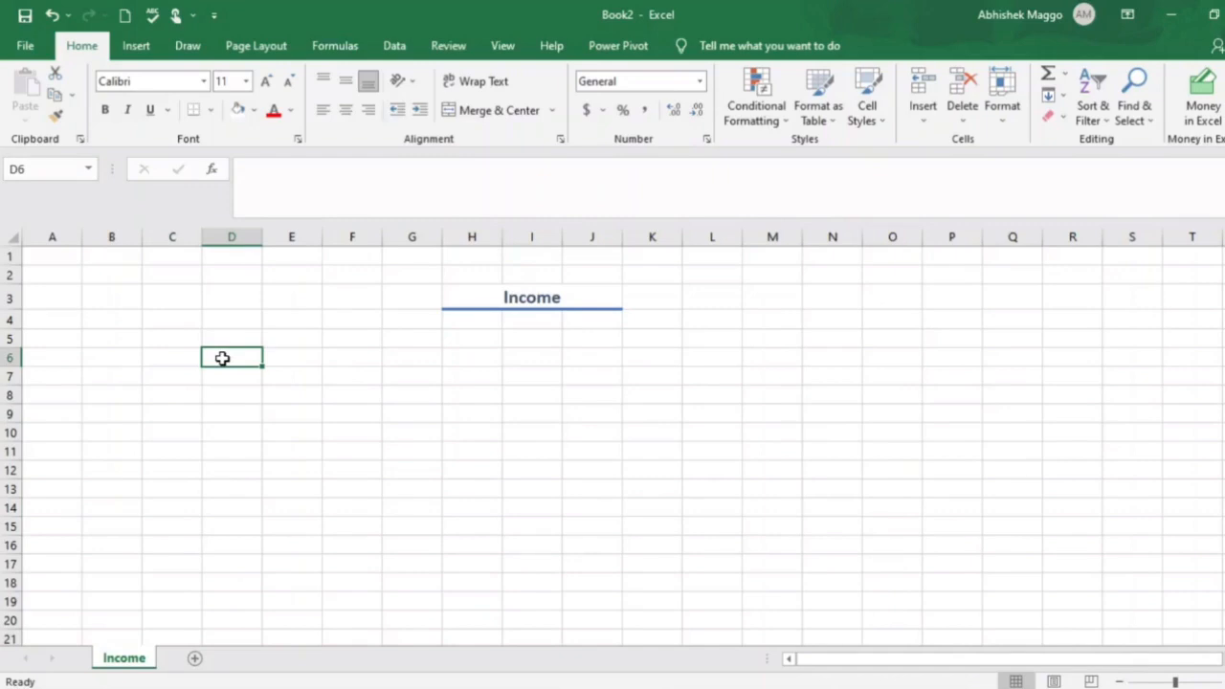
pyautogui.write('Jan')
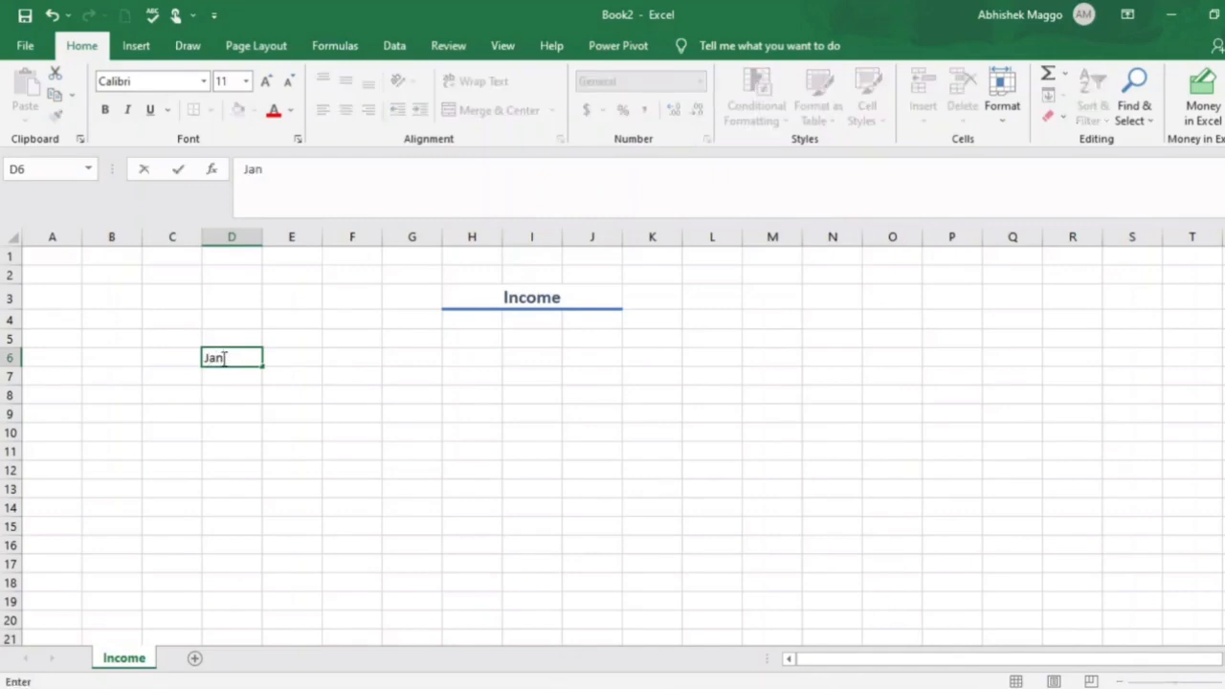
pyautogui.click(299, 359)
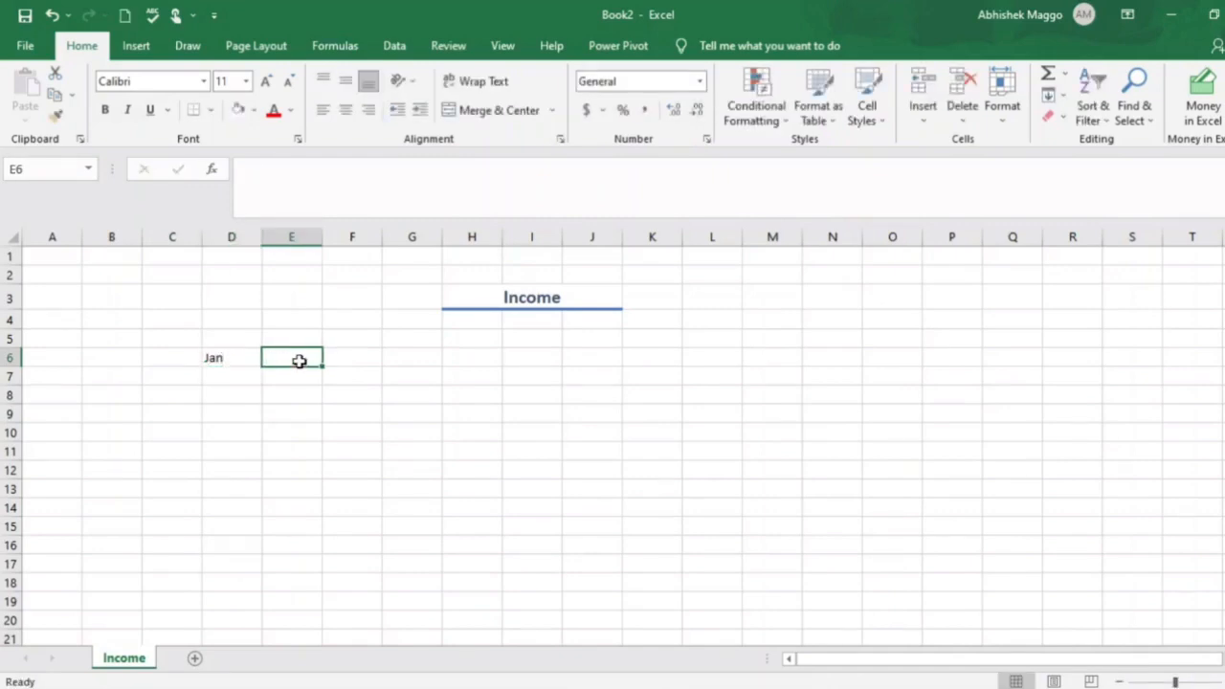
pyautogui.write('Feb')
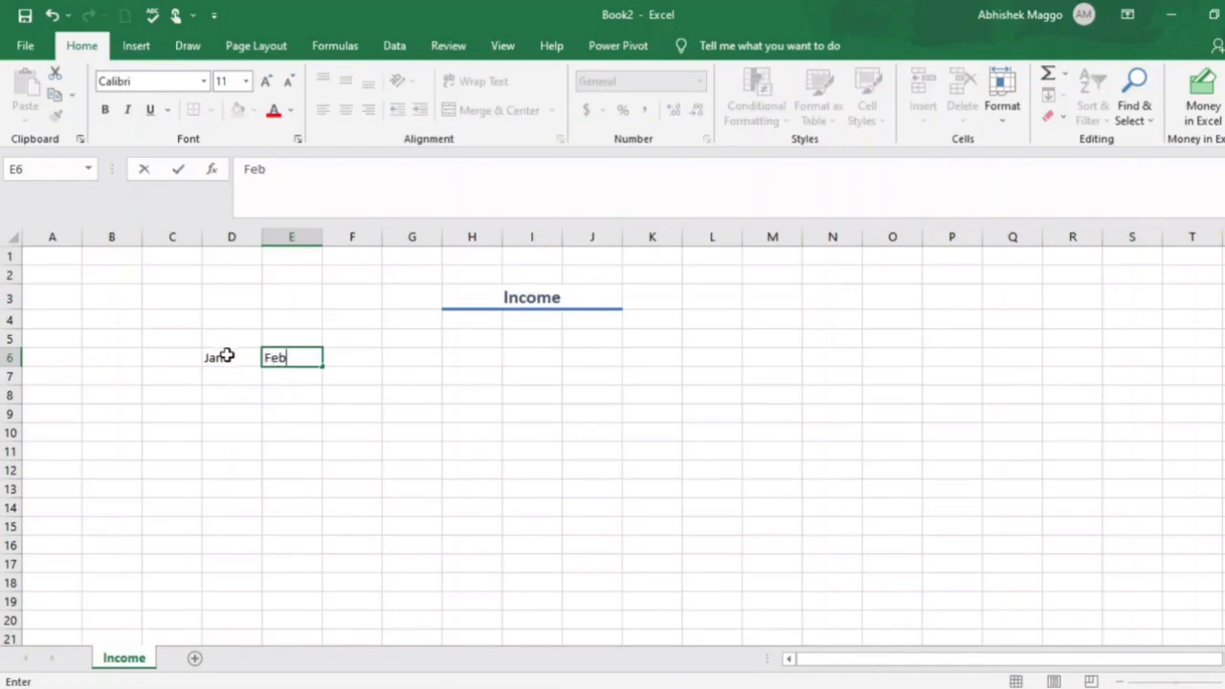
pyautogui.click(215, 359)
pyautogui.moveTo(214, 359); pyautogui.dragTo(910, 364)
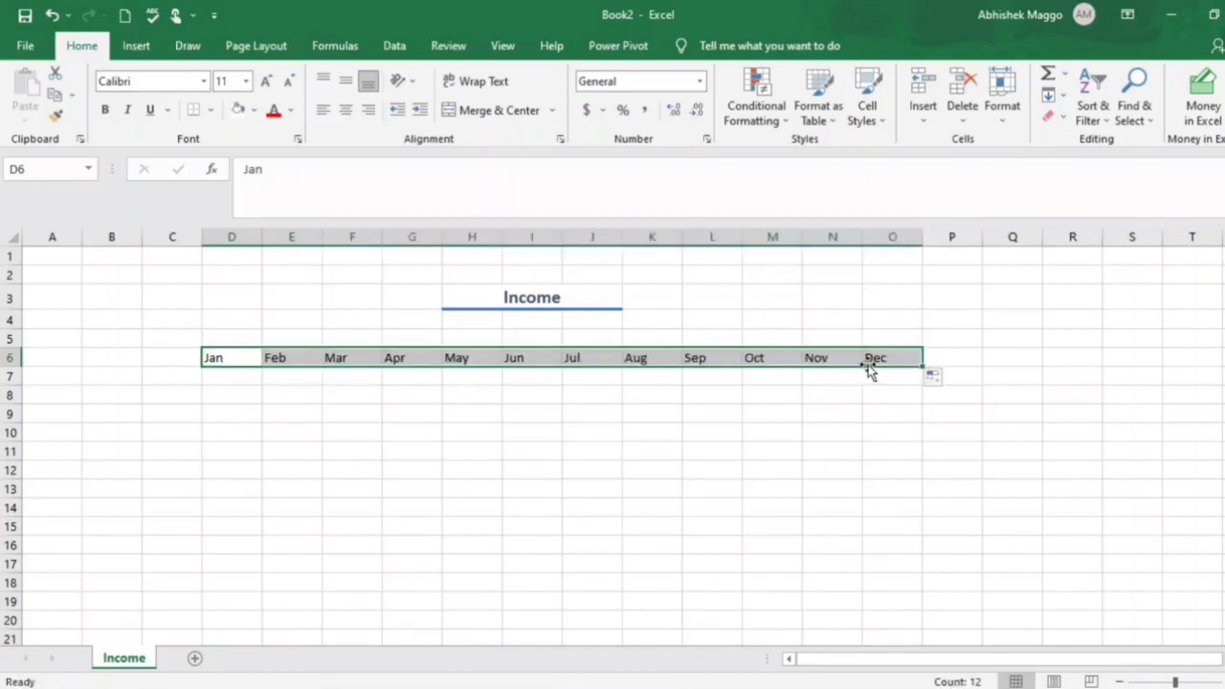
pyautogui.click(559, 464)
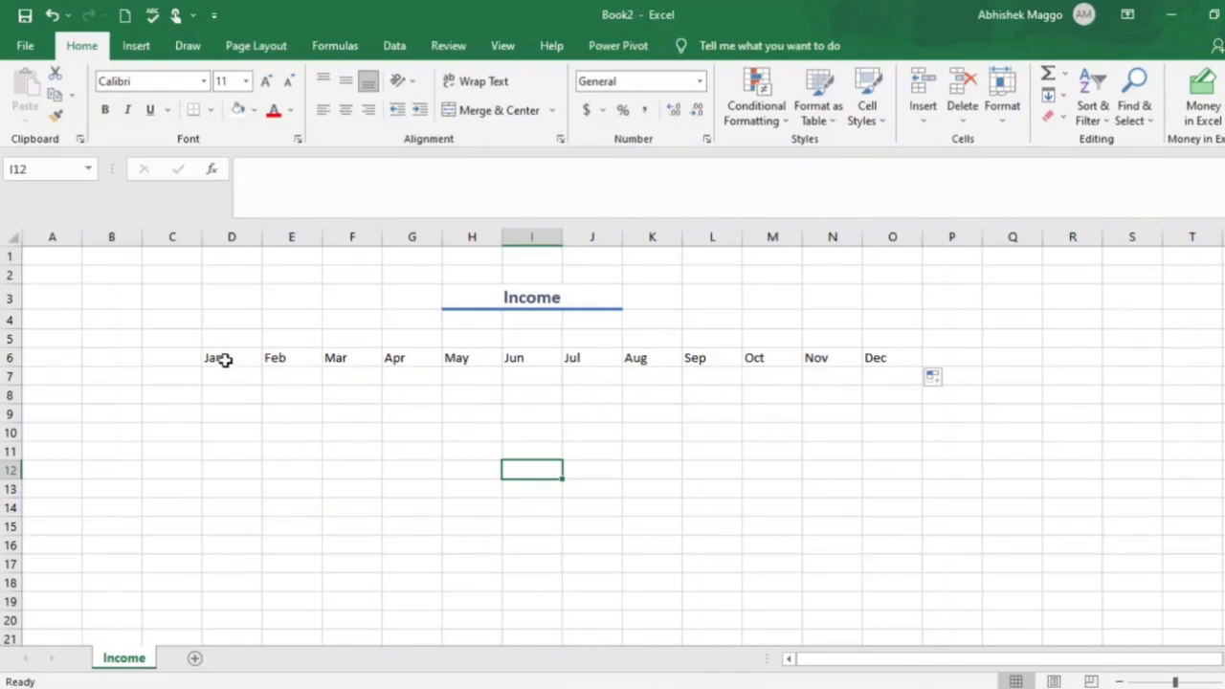
# Center the month headers in D6:O6 and apply the Heading 2 cell style to them.
pyautogui.moveTo(221, 358); pyautogui.dragTo(903, 358)
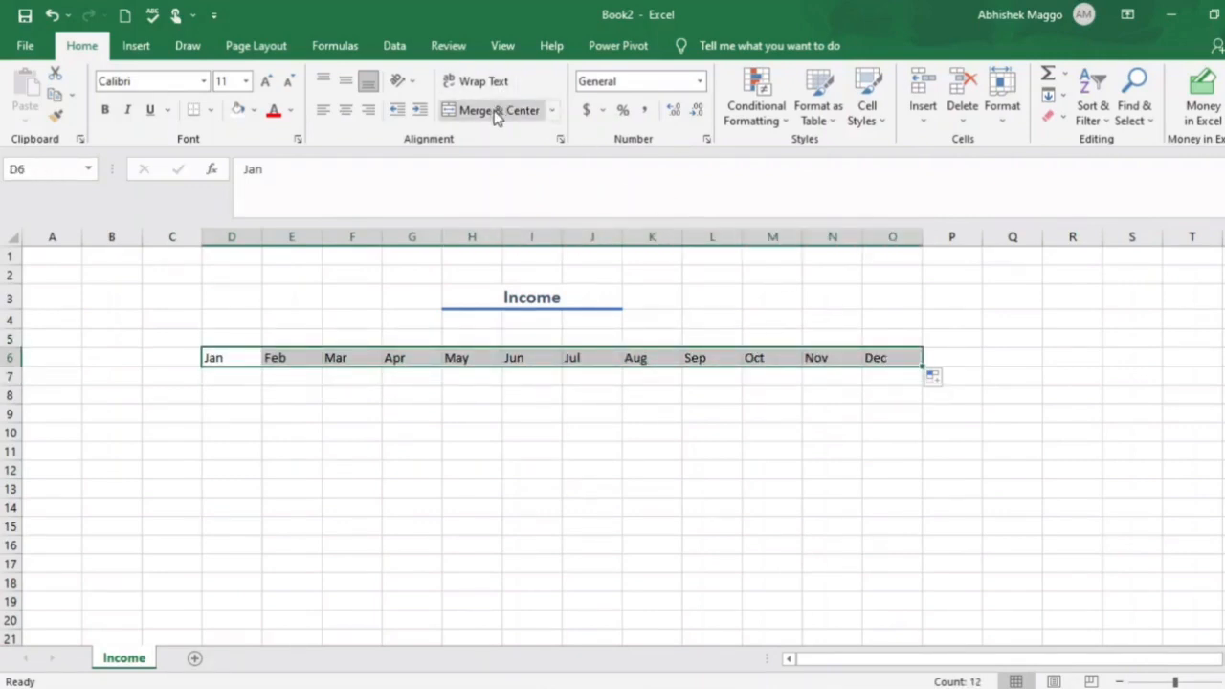
pyautogui.click(347, 114)
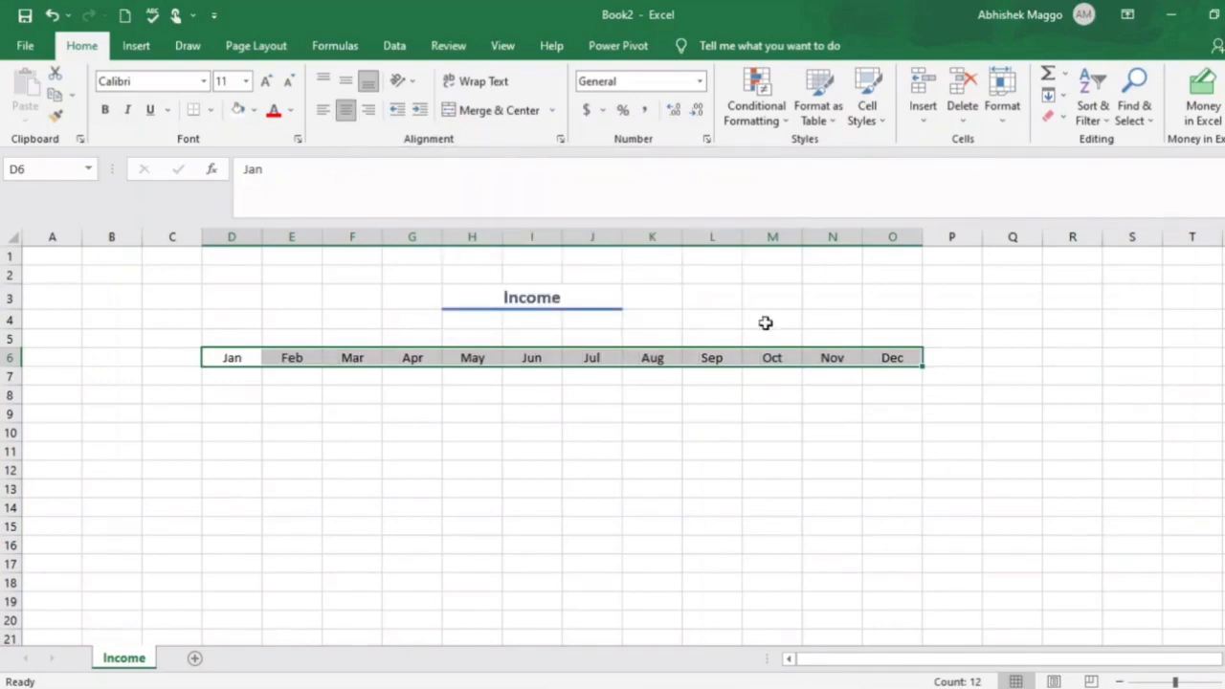
pyautogui.click(871, 116)
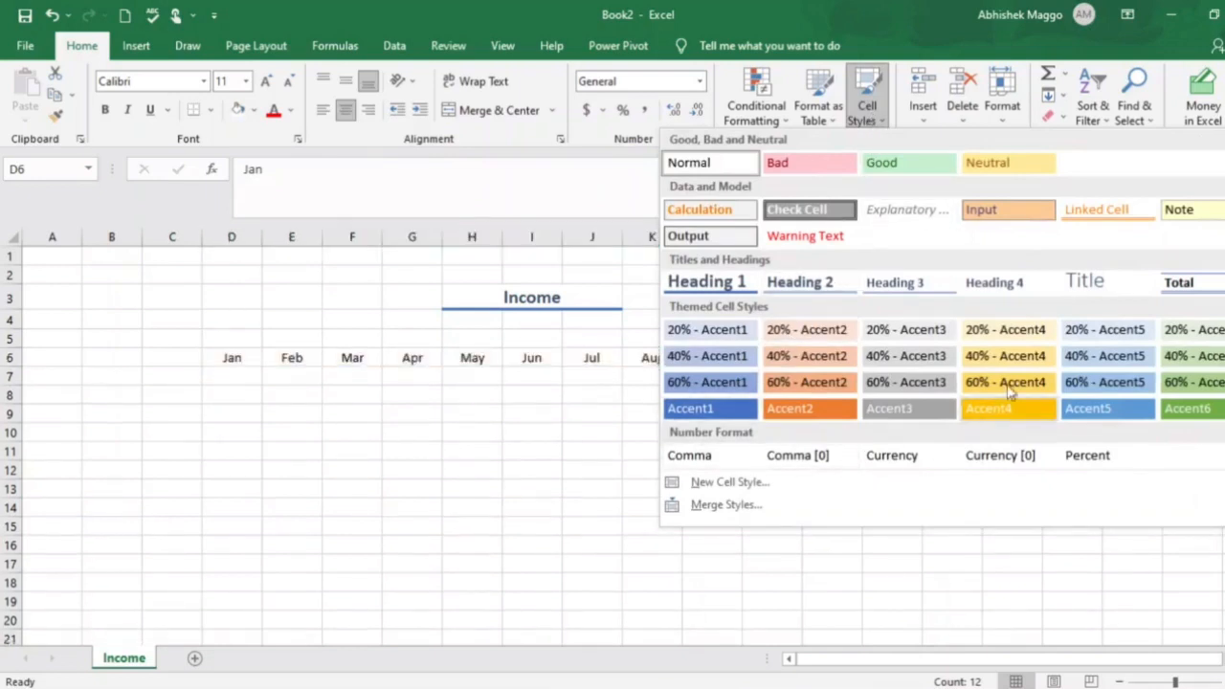
pyautogui.click(818, 287)
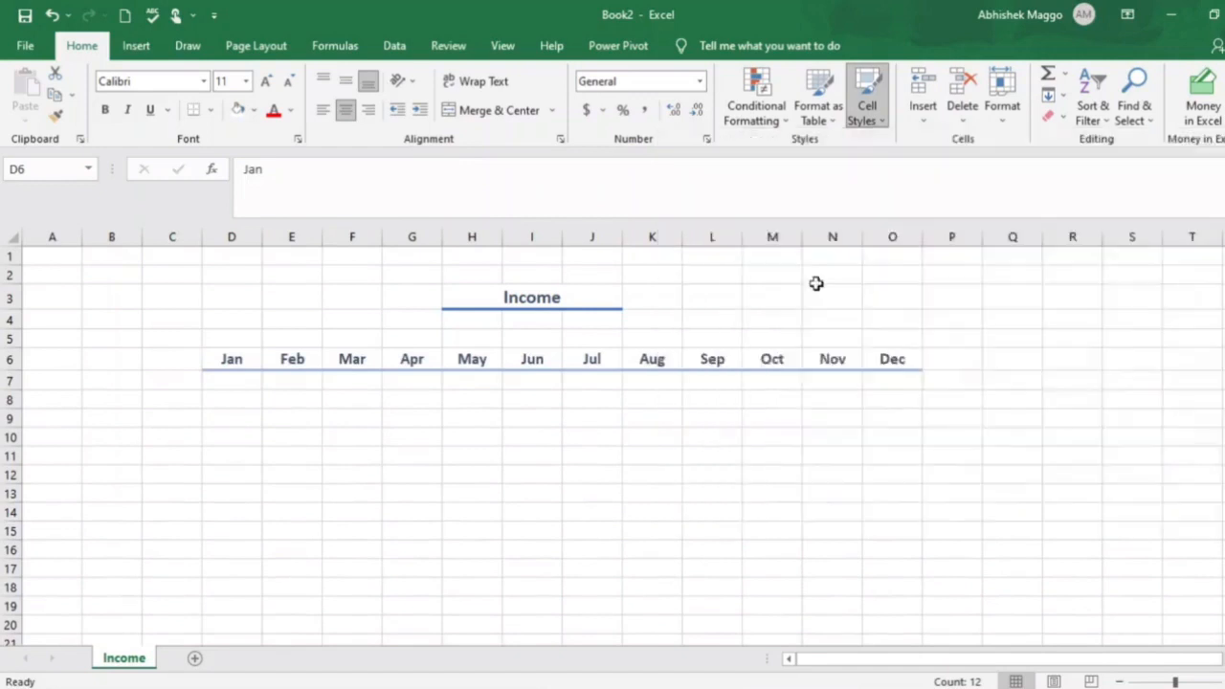
pyautogui.click(703, 454)
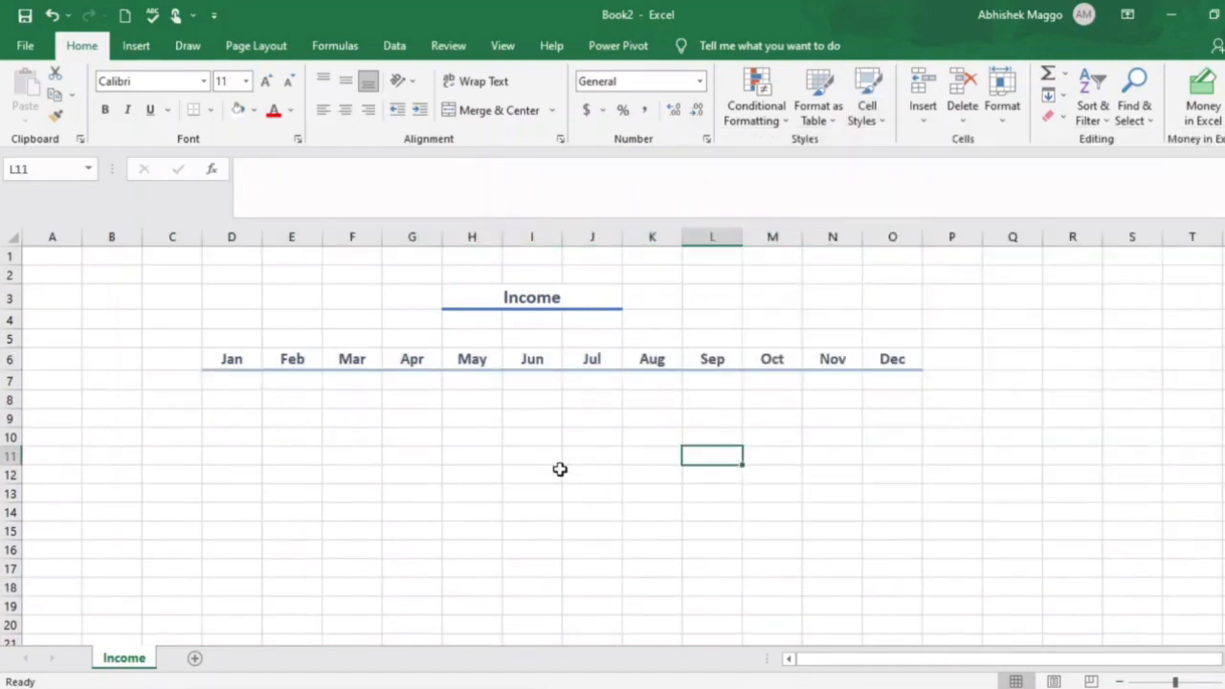
# Set the font size of the merged Income title to 30.
pyautogui.click(523, 302)
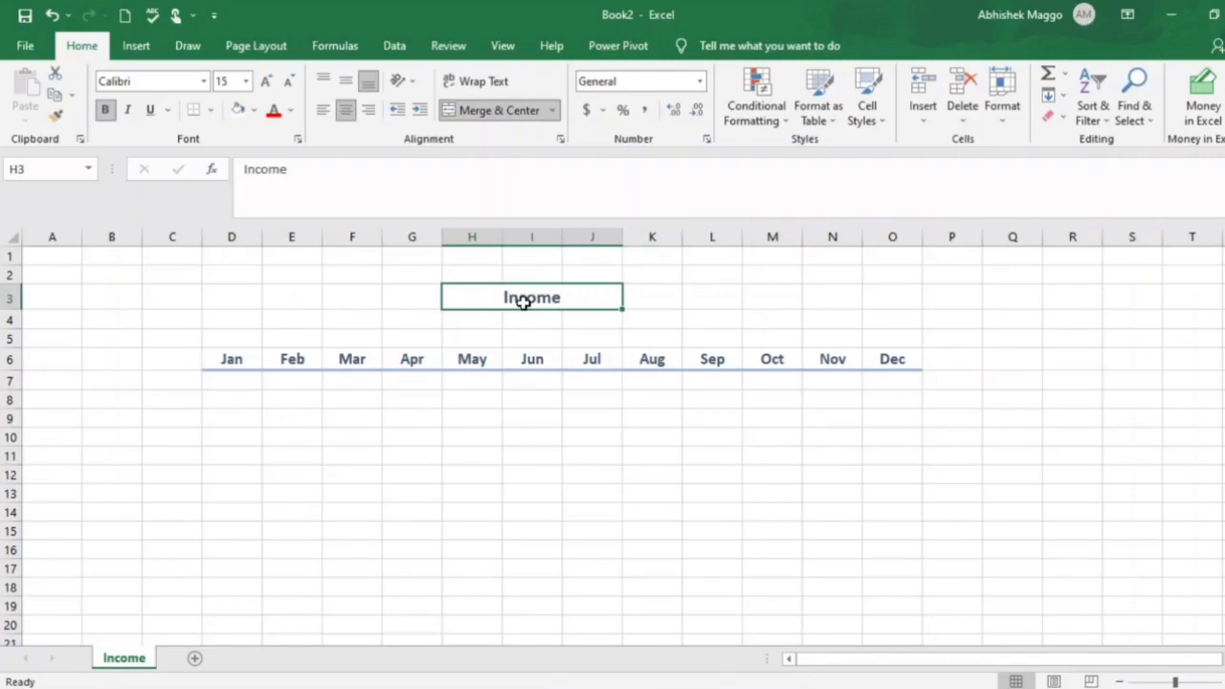
pyautogui.click(230, 81)
pyautogui.write('30')
pyautogui.press('Return')
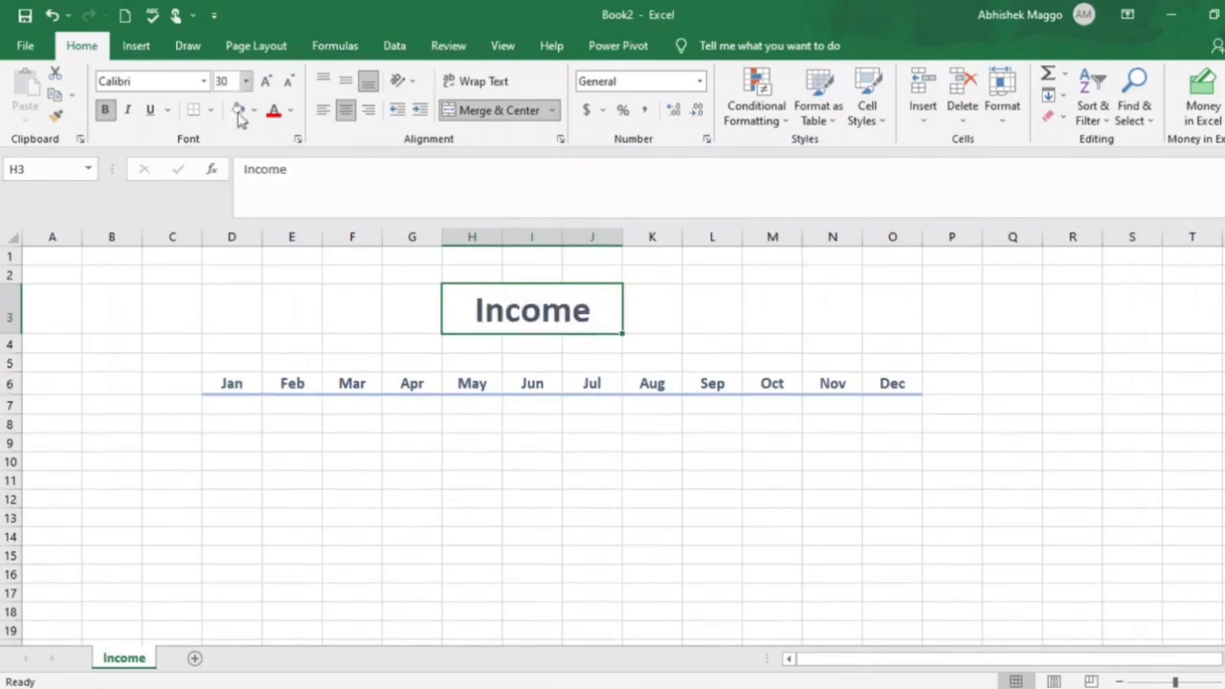
pyautogui.click(720, 328)
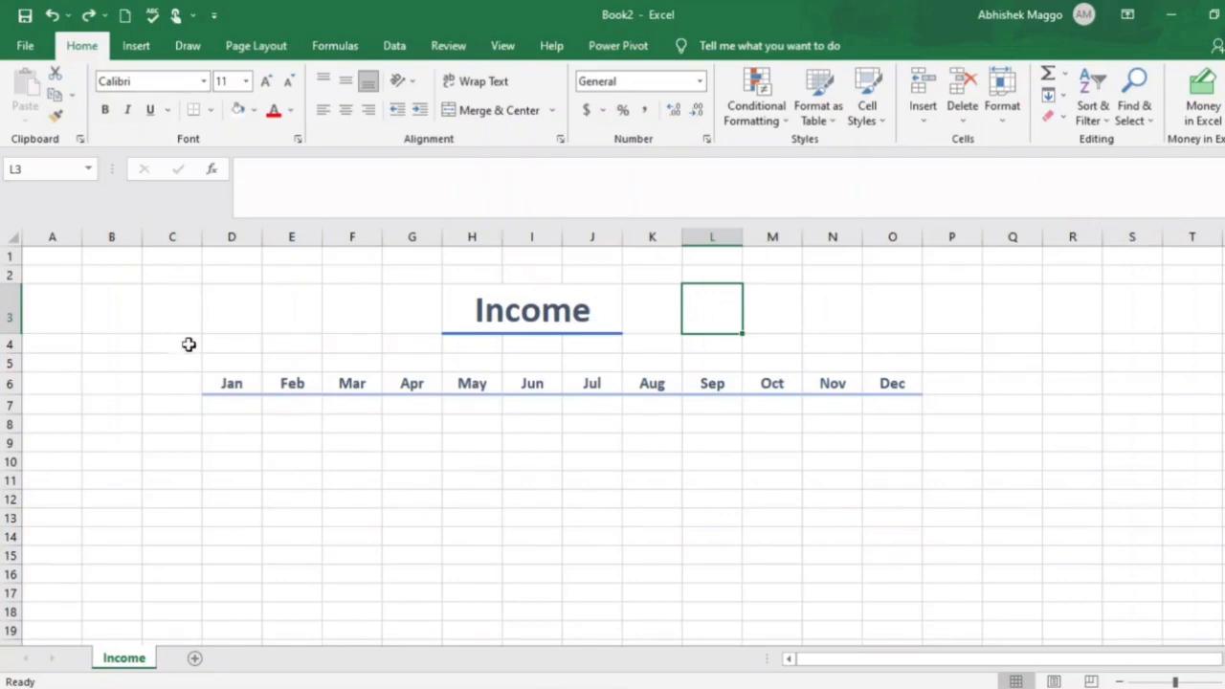
# Enter the row-label header Sources in cell C6, beside the month headers.
pyautogui.click(173, 387)
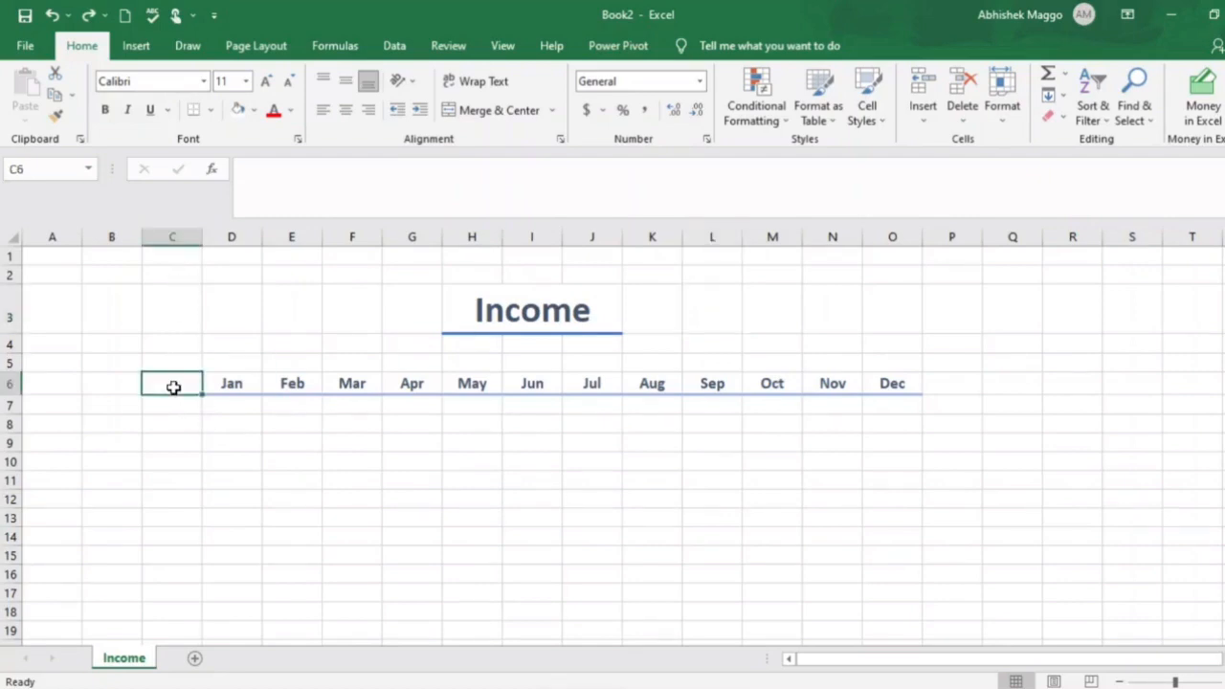
pyautogui.write('Sourc')
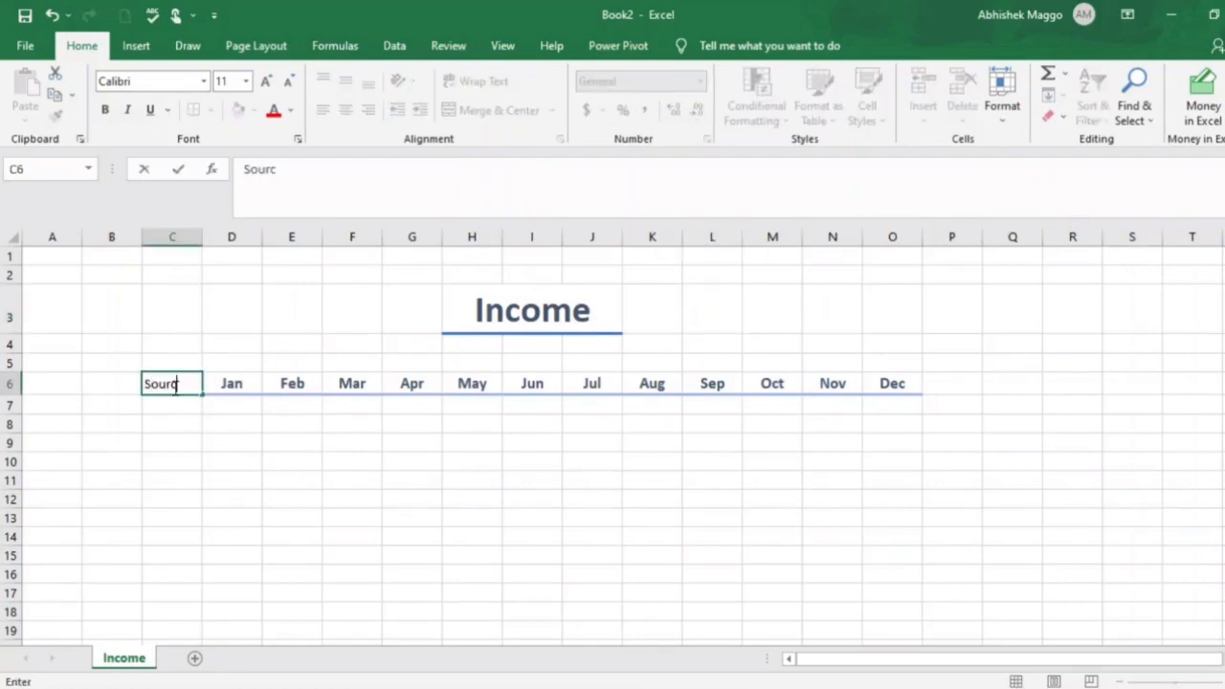
pyautogui.write('es')
pyautogui.press('Return')
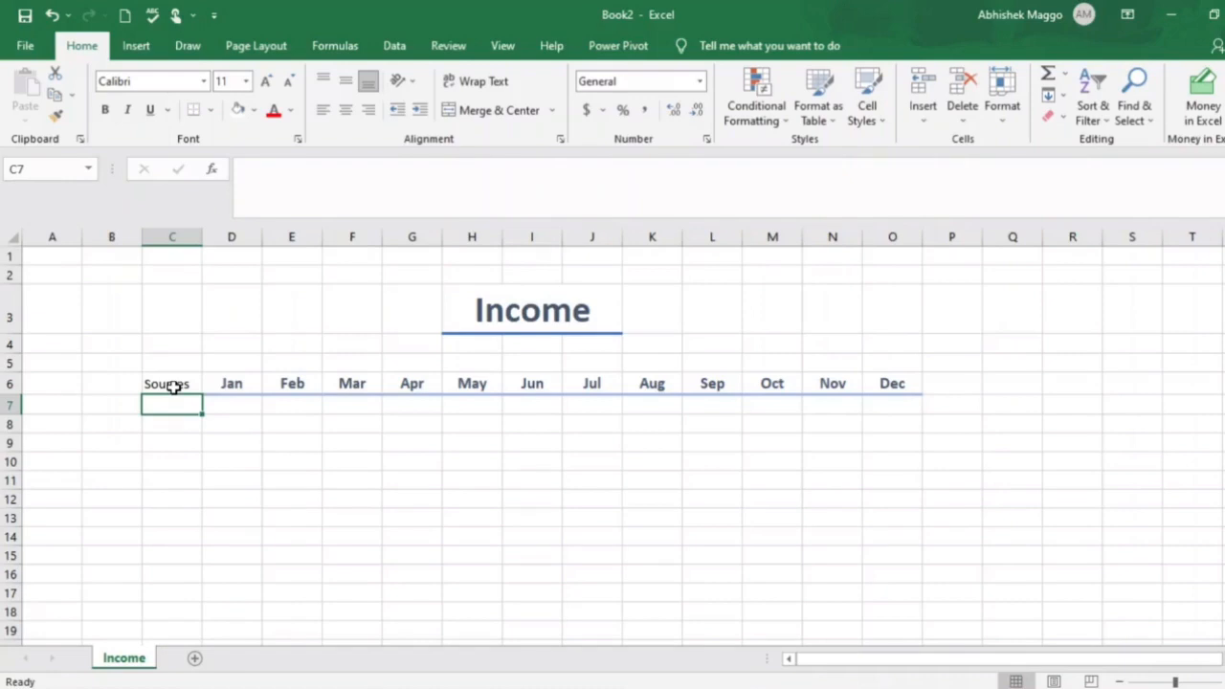
# Enter Cheque 1 in C7 under Sources and fill the series down to Cheque 3 in C9.
pyautogui.write('Che')
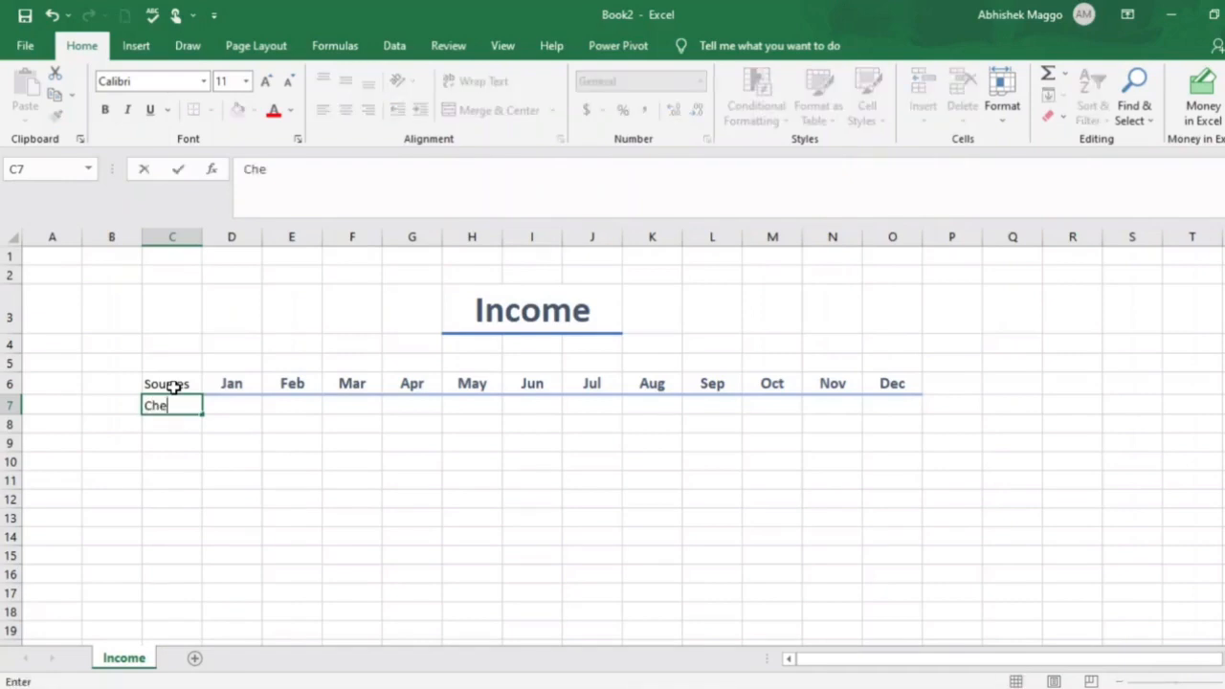
pyautogui.write('que 1')
pyautogui.press('Return')
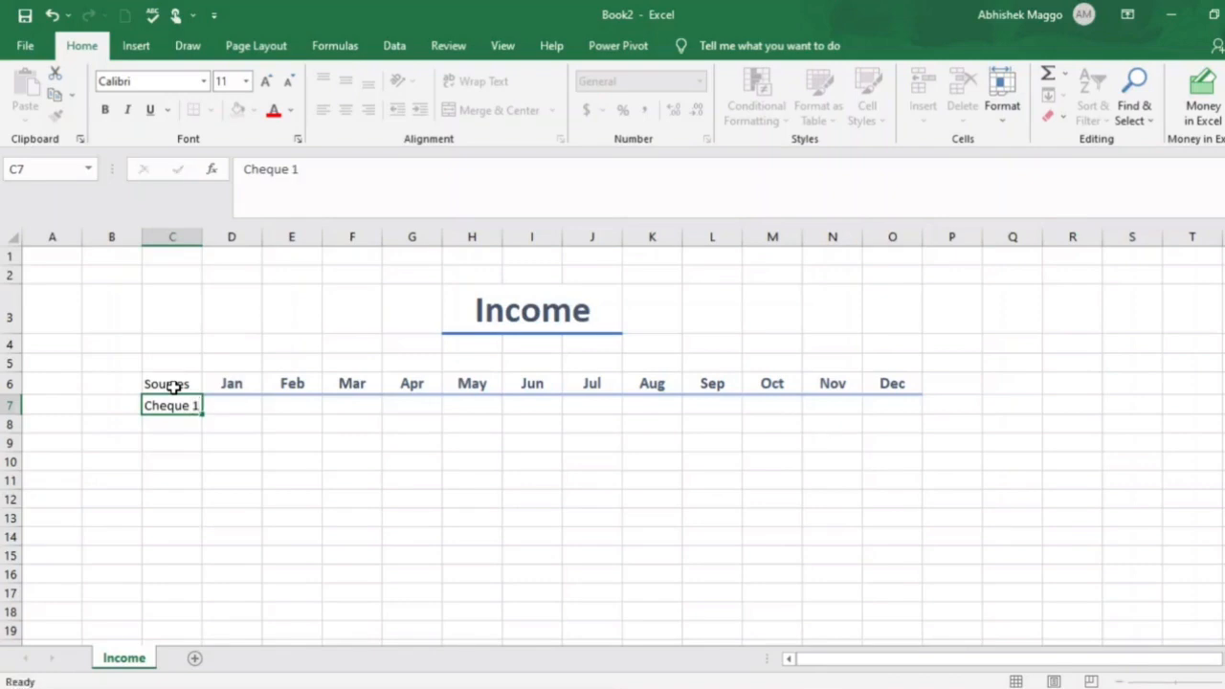
pyautogui.click(194, 408)
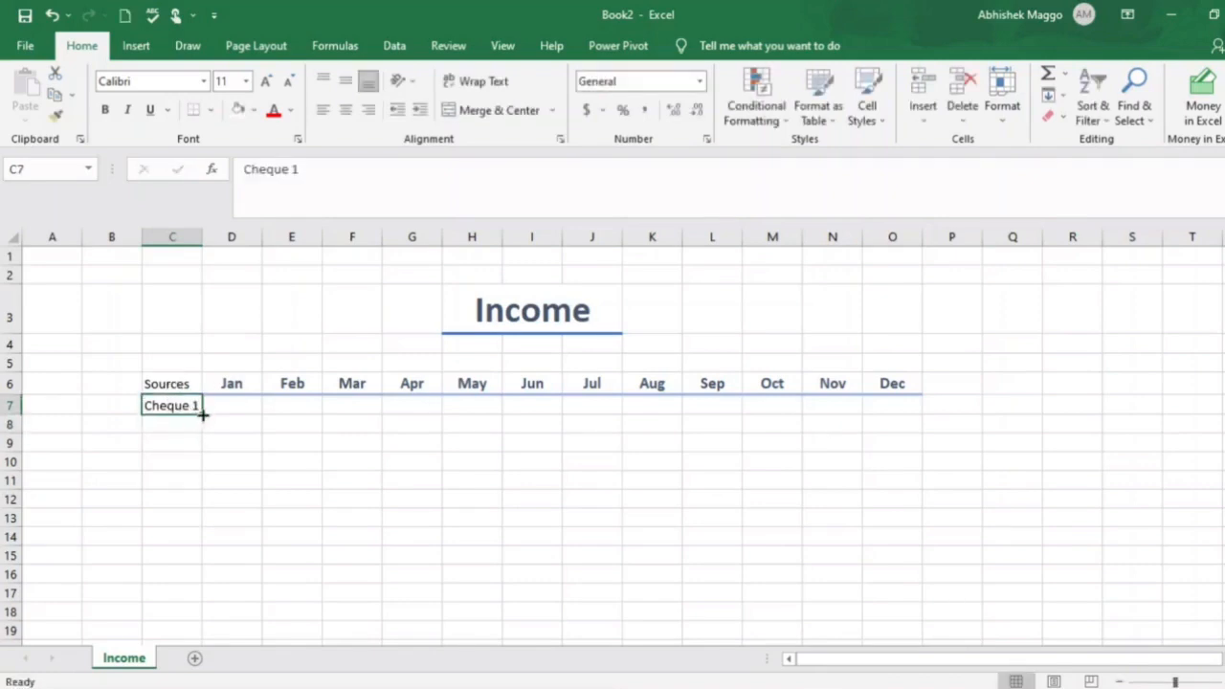
pyautogui.moveTo(201, 413); pyautogui.dragTo(203, 452)
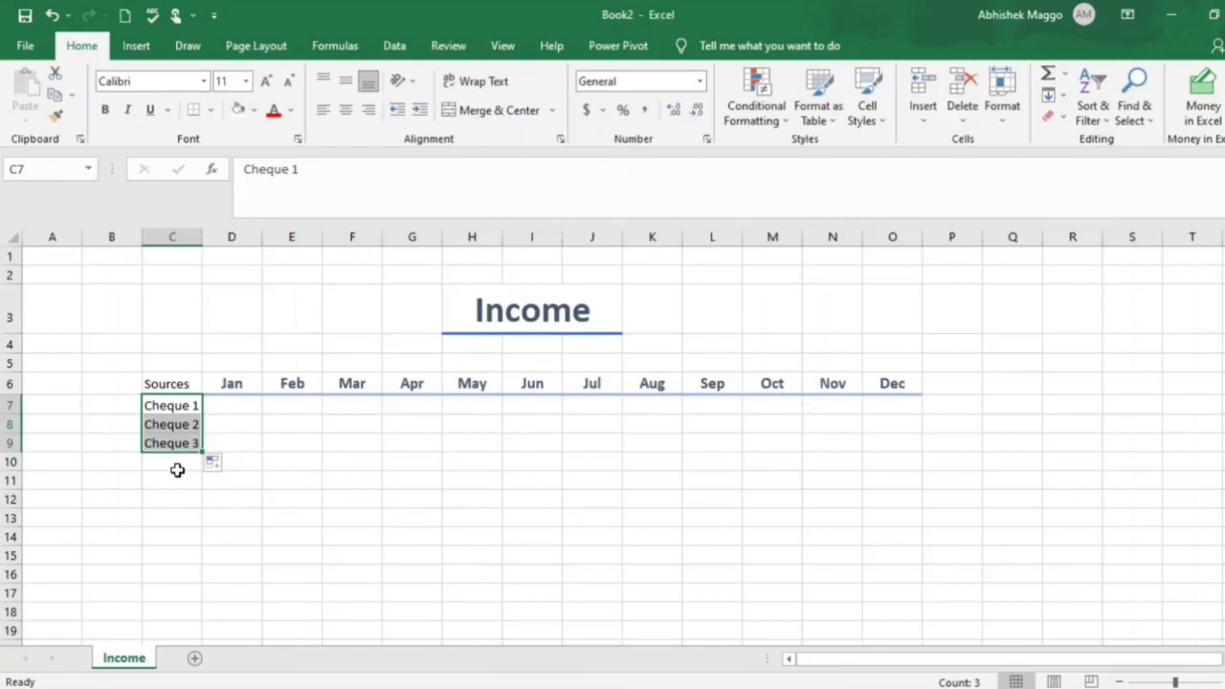
# Add the source labels Taxes in C10 and Others in C11.
pyautogui.click(184, 462)
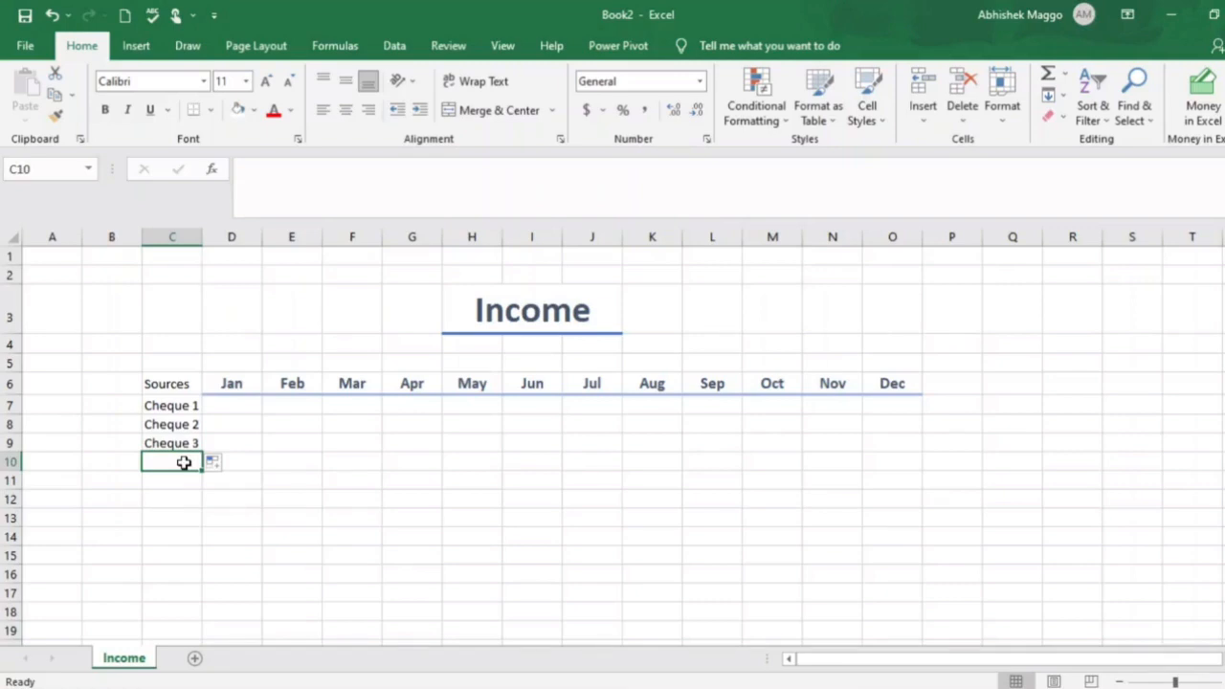
pyautogui.write('Taxes')
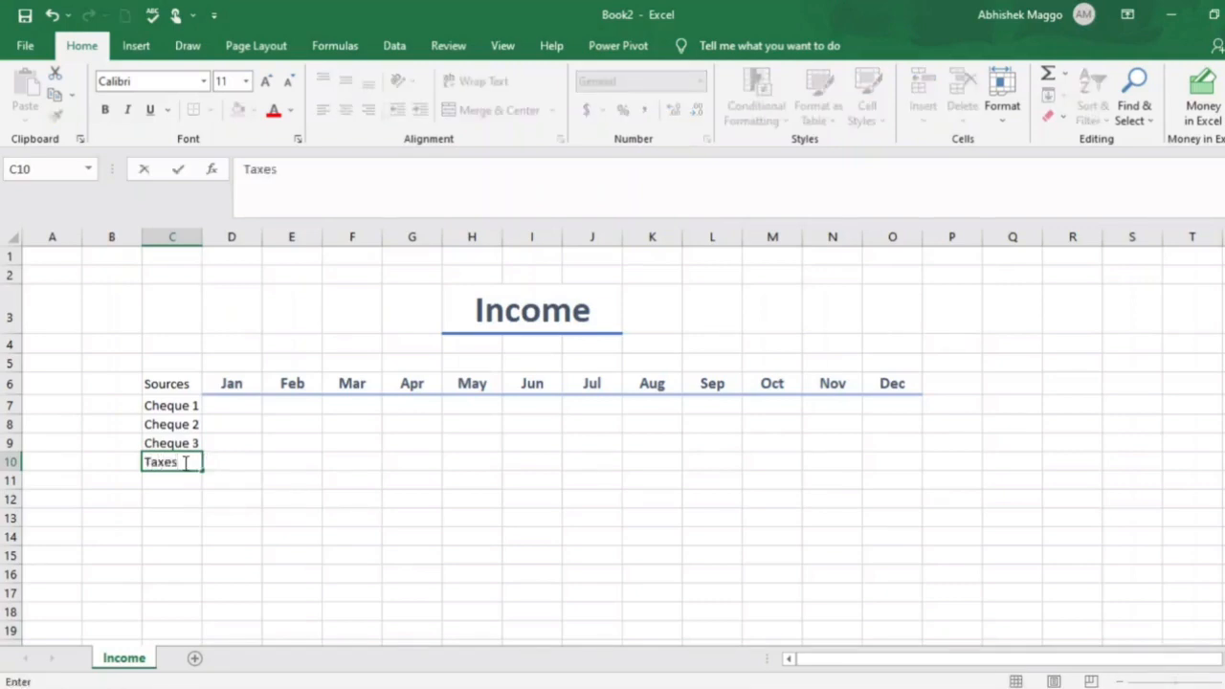
pyautogui.press('Return')
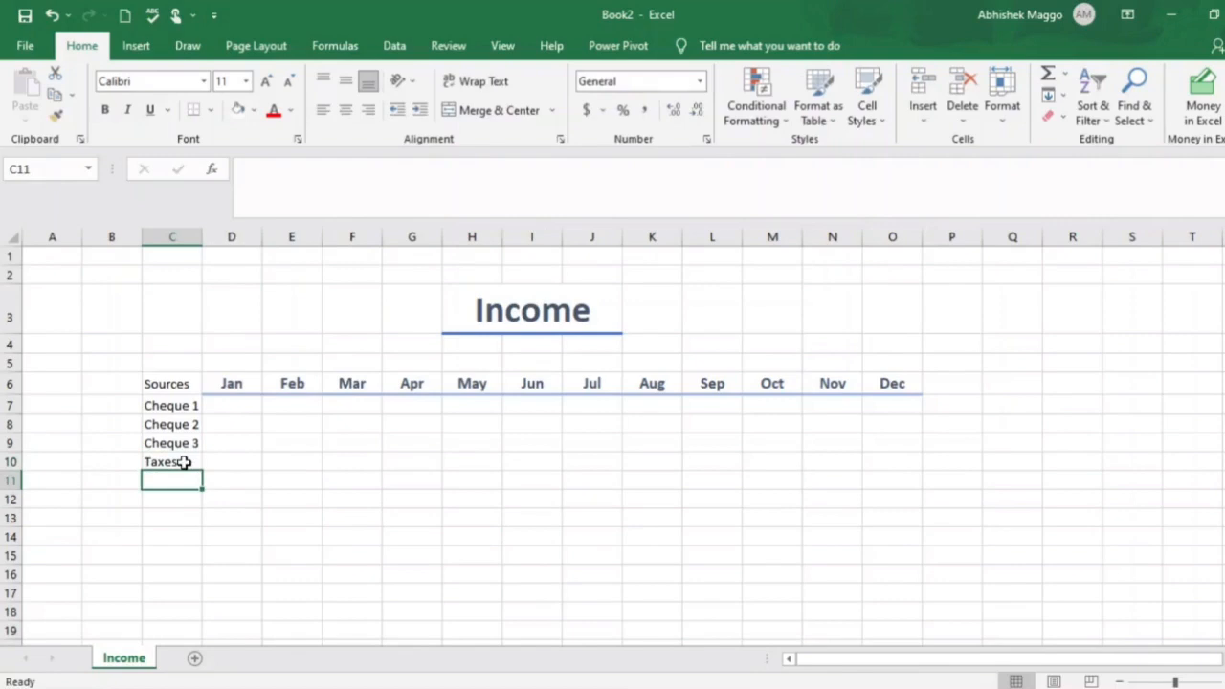
pyautogui.write('Others')
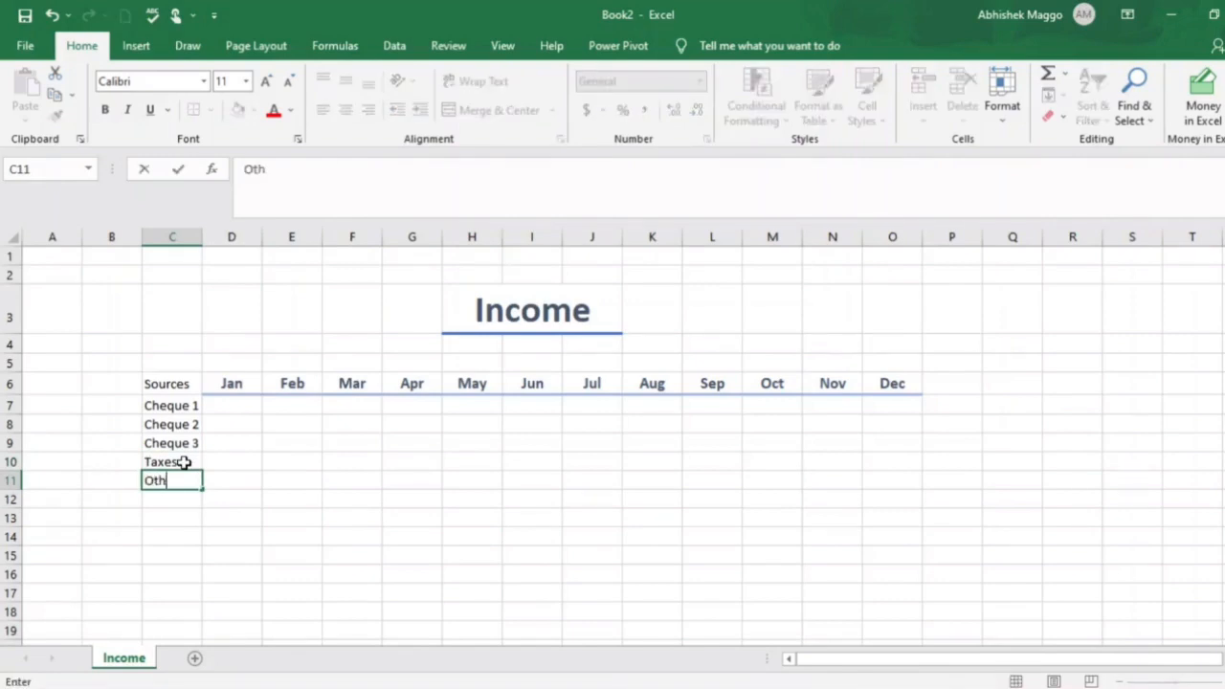
pyautogui.click(251, 504)
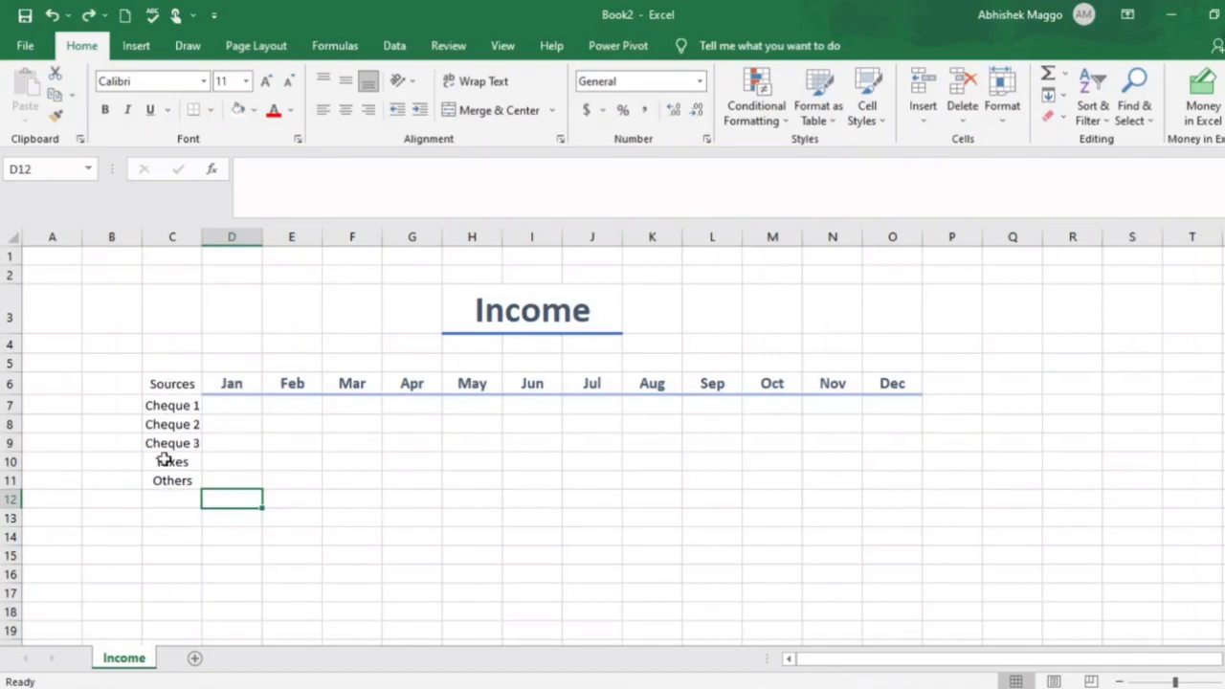
# Apply the Note cell style to the source labels in C6:C11.
pyautogui.moveTo(167, 384); pyautogui.dragTo(176, 481)
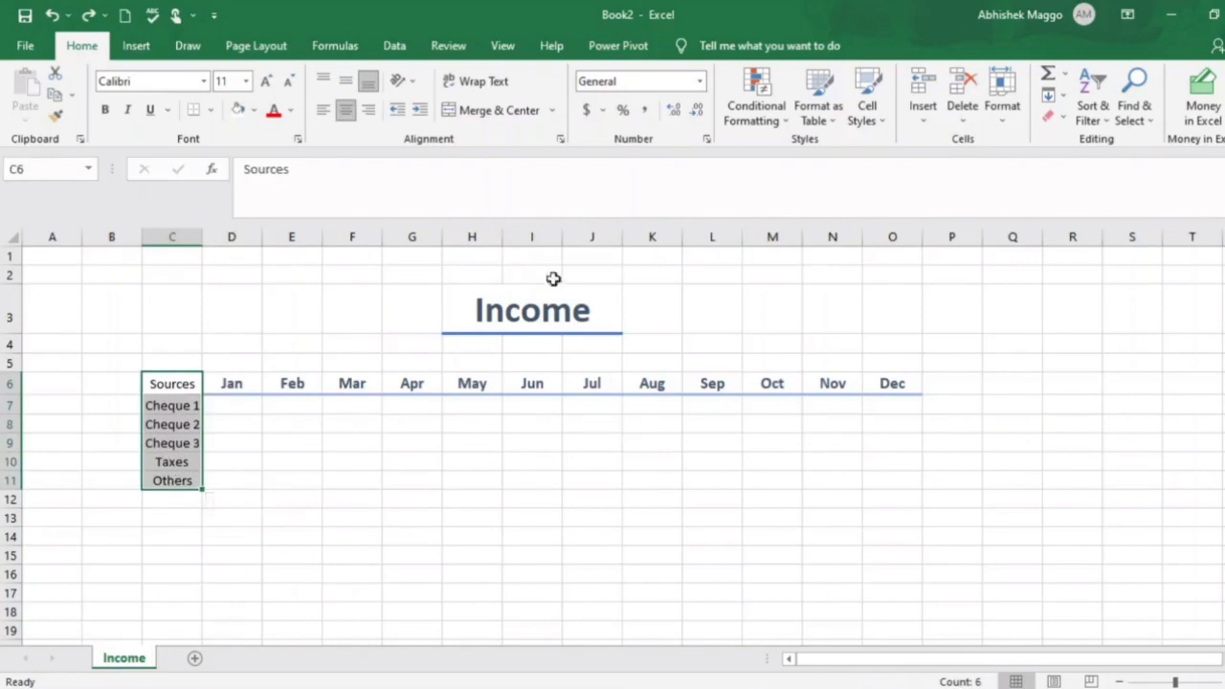
pyautogui.click(868, 115)
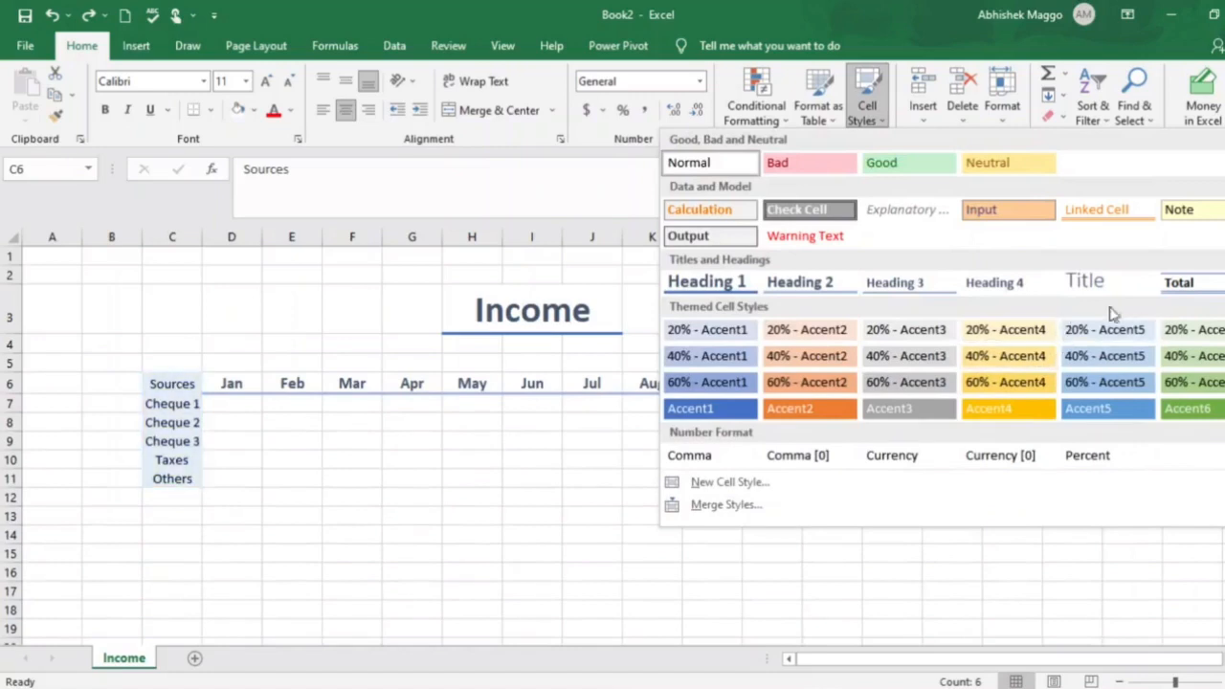
pyautogui.click(1202, 215)
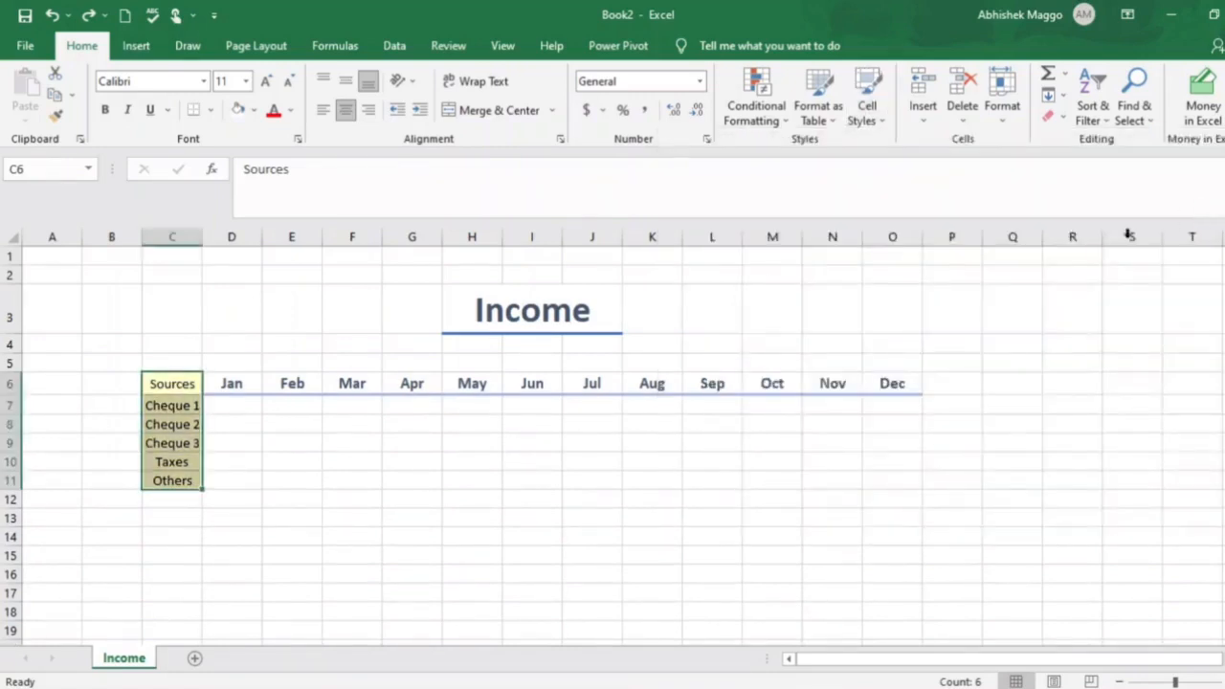
pyautogui.click(438, 577)
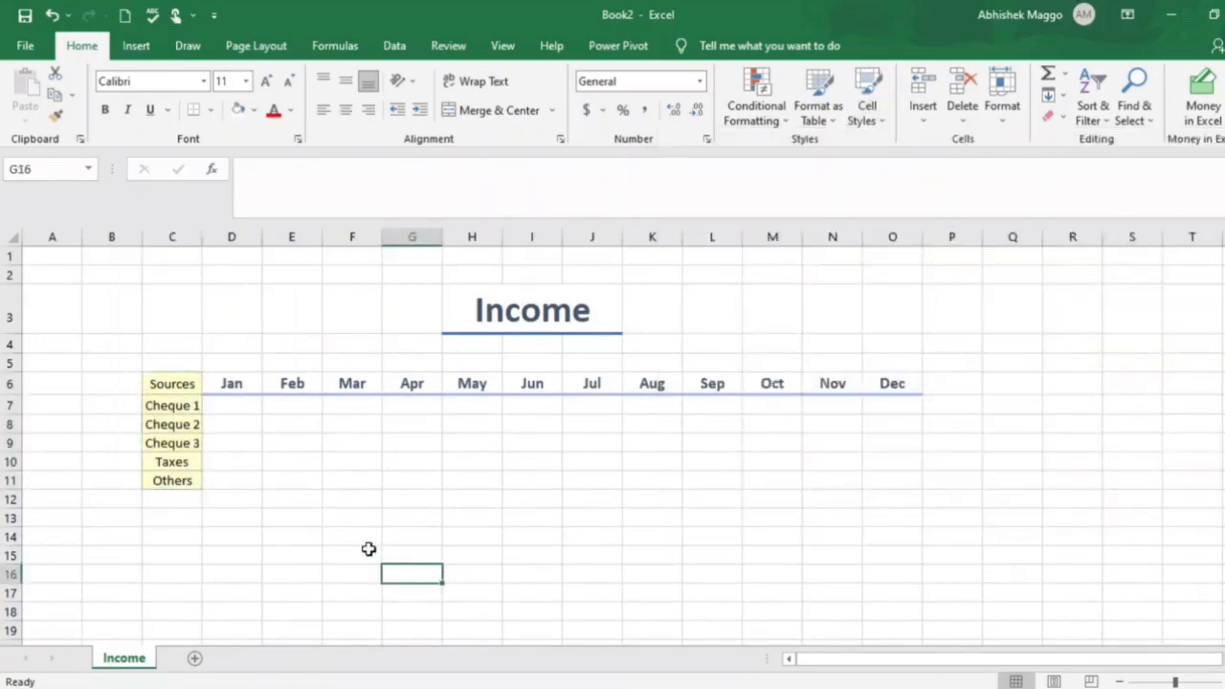
# Apply the Note cell style to the whole income table, C6:O11.
pyautogui.moveTo(165, 387); pyautogui.dragTo(904, 479)
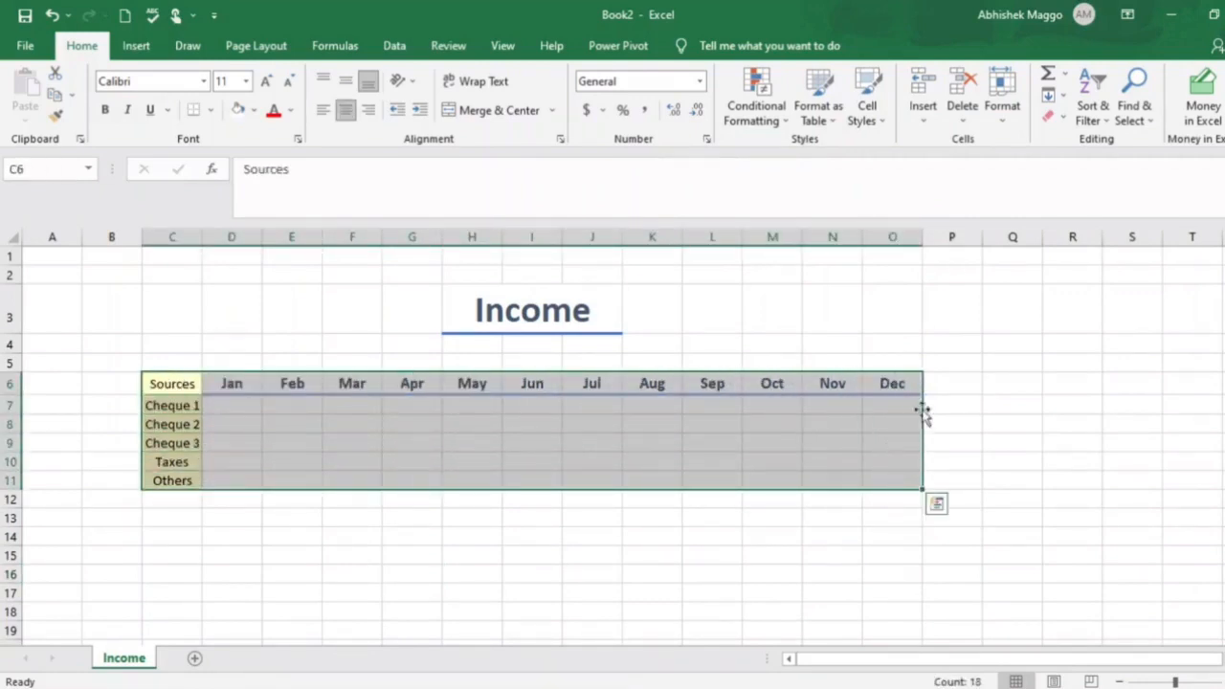
pyautogui.click(867, 113)
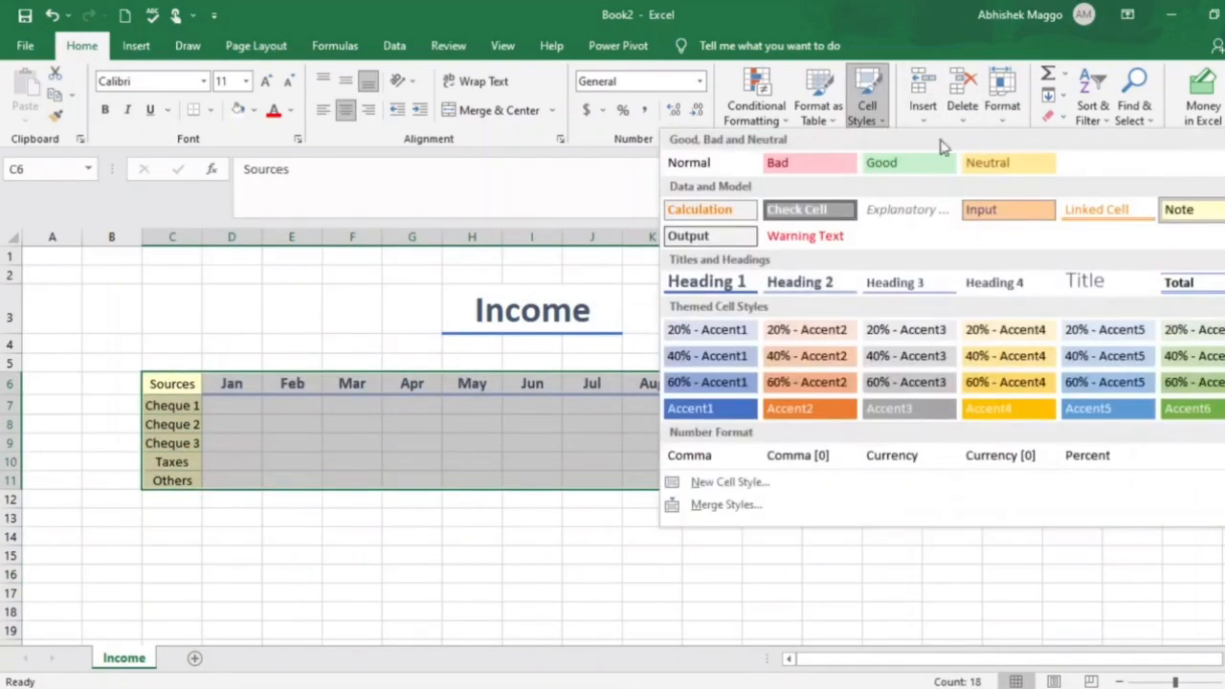
pyautogui.click(1205, 219)
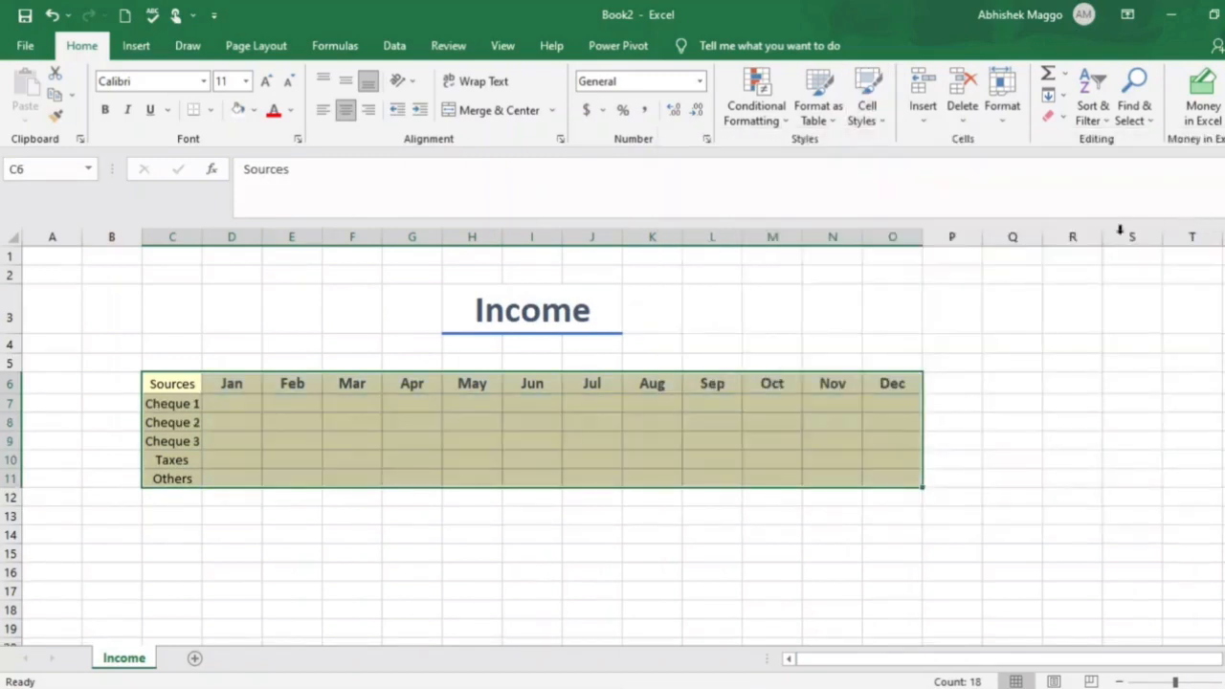
# Apply the Heading 2 cell style to the header row C6:O6, from Sources through Dec.
pyautogui.click(194, 388)
pyautogui.moveTo(216, 387); pyautogui.dragTo(886, 382)
pyautogui.click(878, 127)
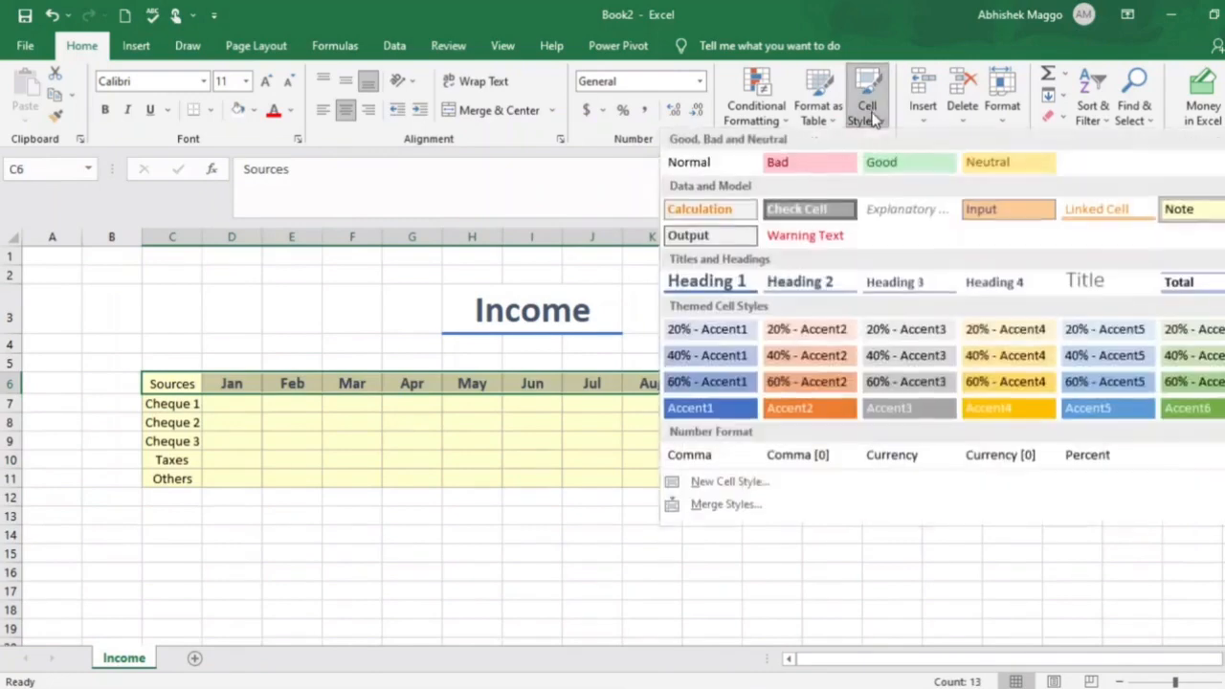
pyautogui.click(804, 285)
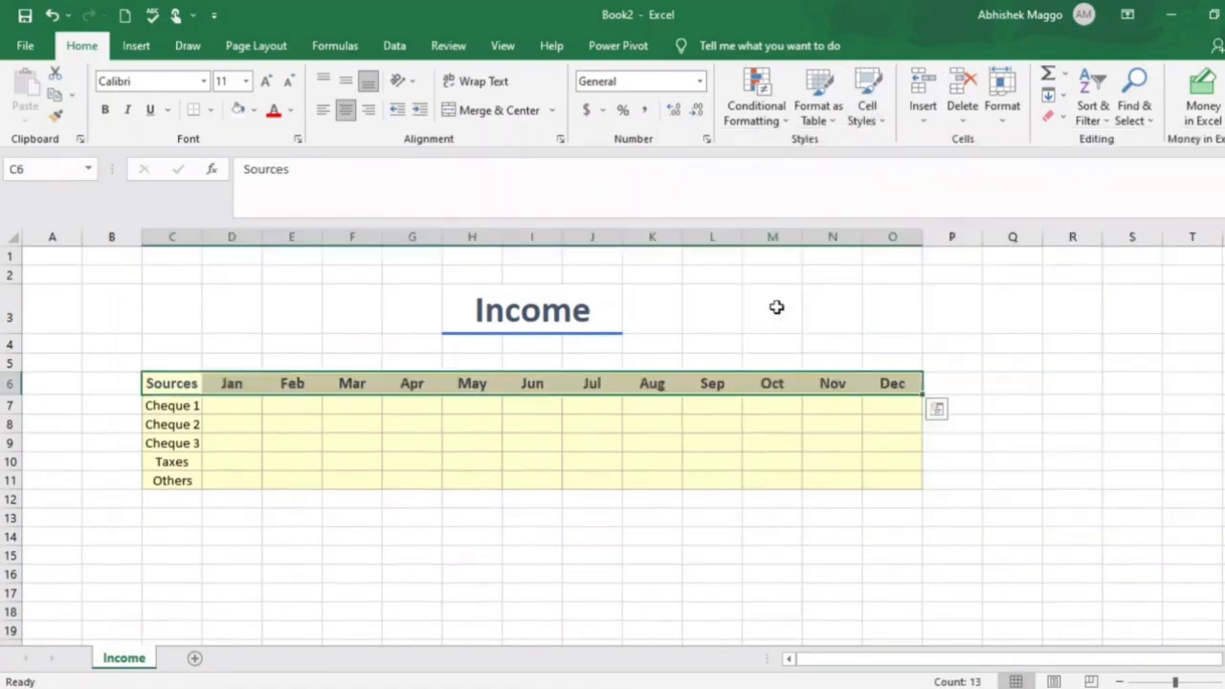
pyautogui.click(529, 539)
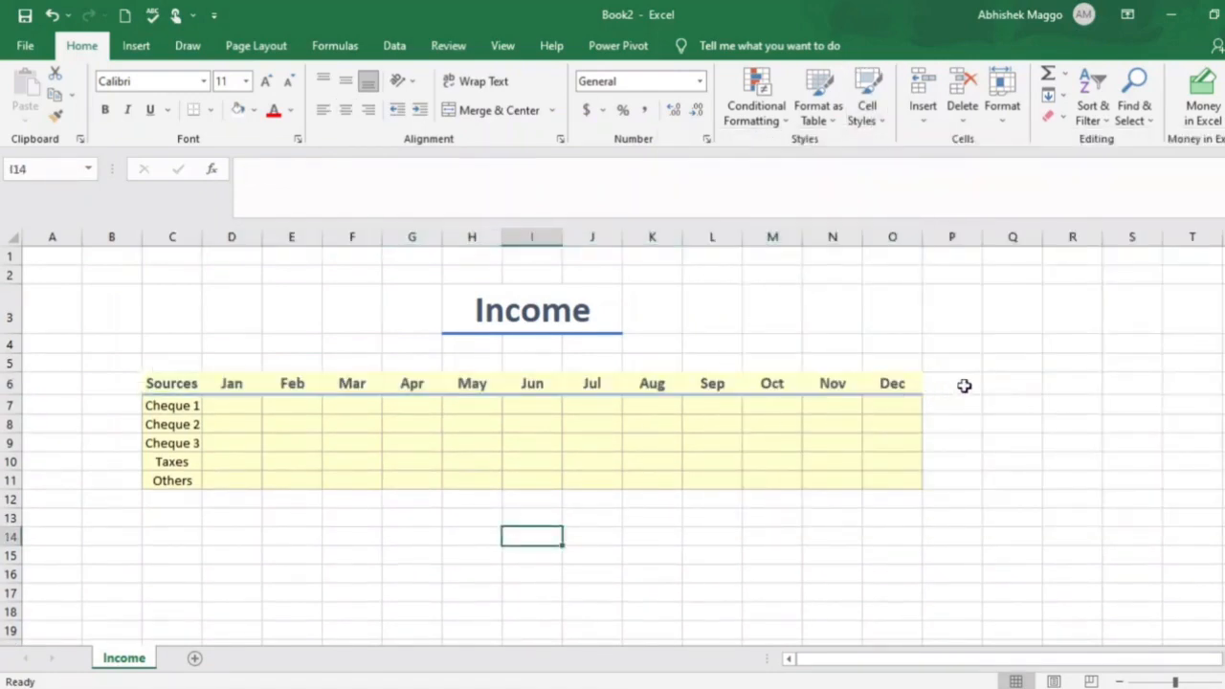
# Enter the label Total in P6 after Dec and in C12 below Others.
pyautogui.click(949, 385)
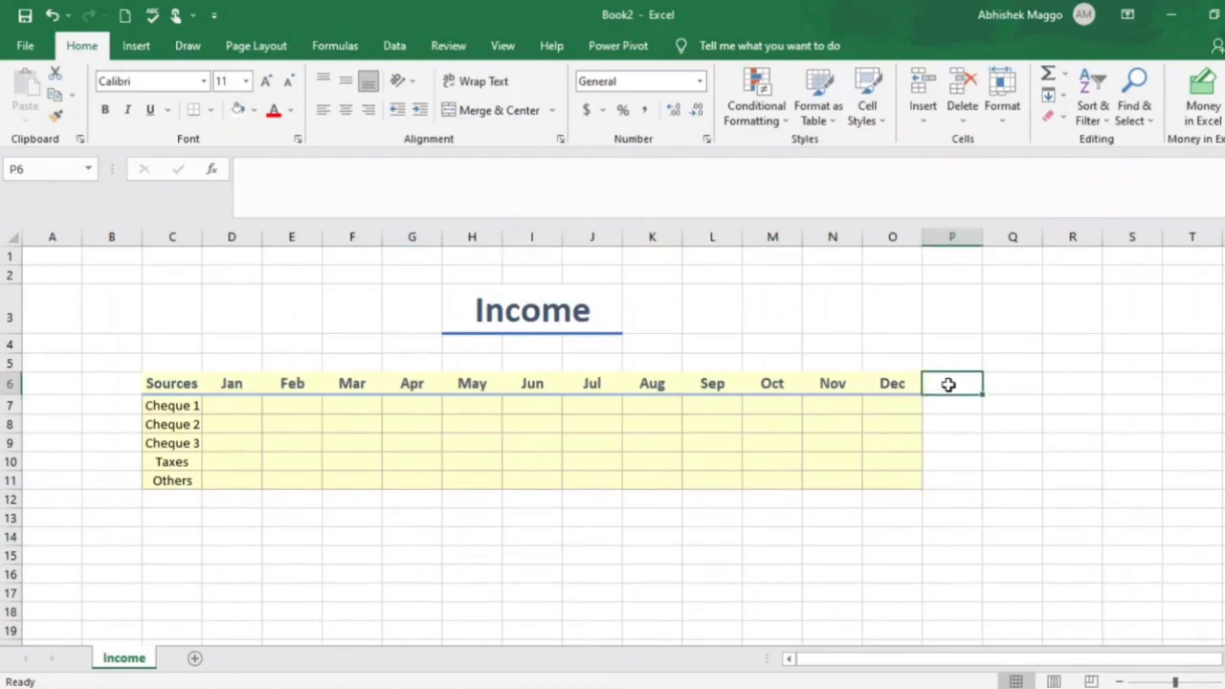
pyautogui.write('Total')
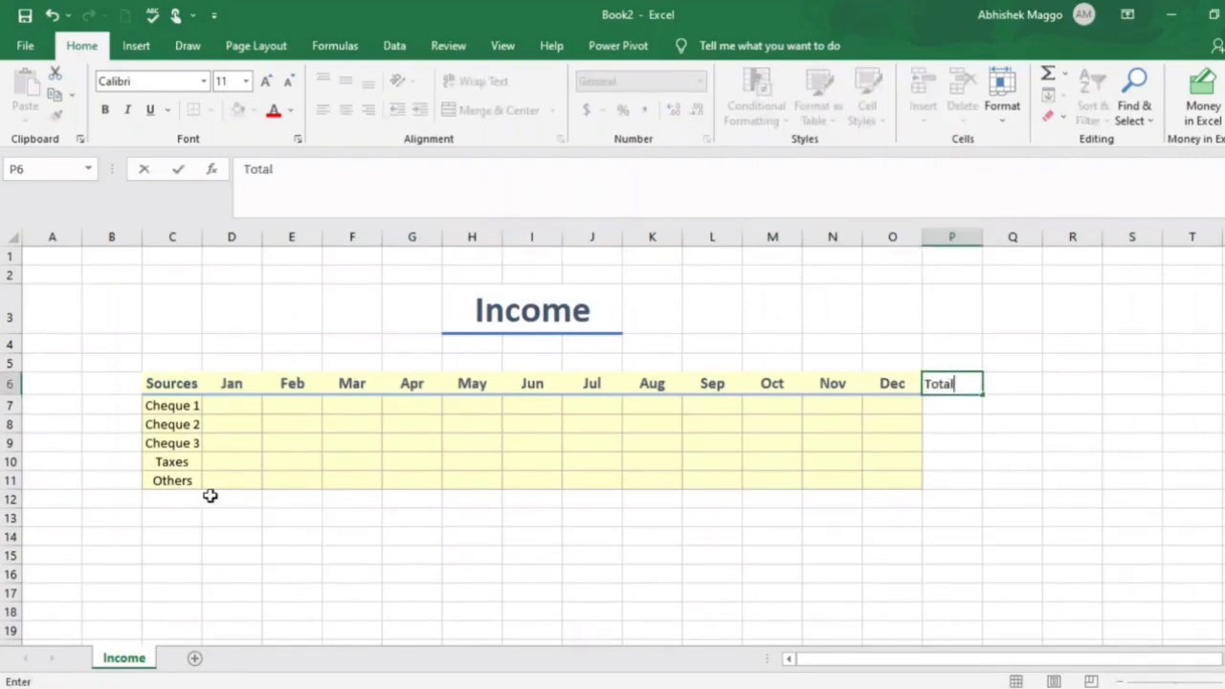
pyautogui.click(180, 499)
pyautogui.write('To')
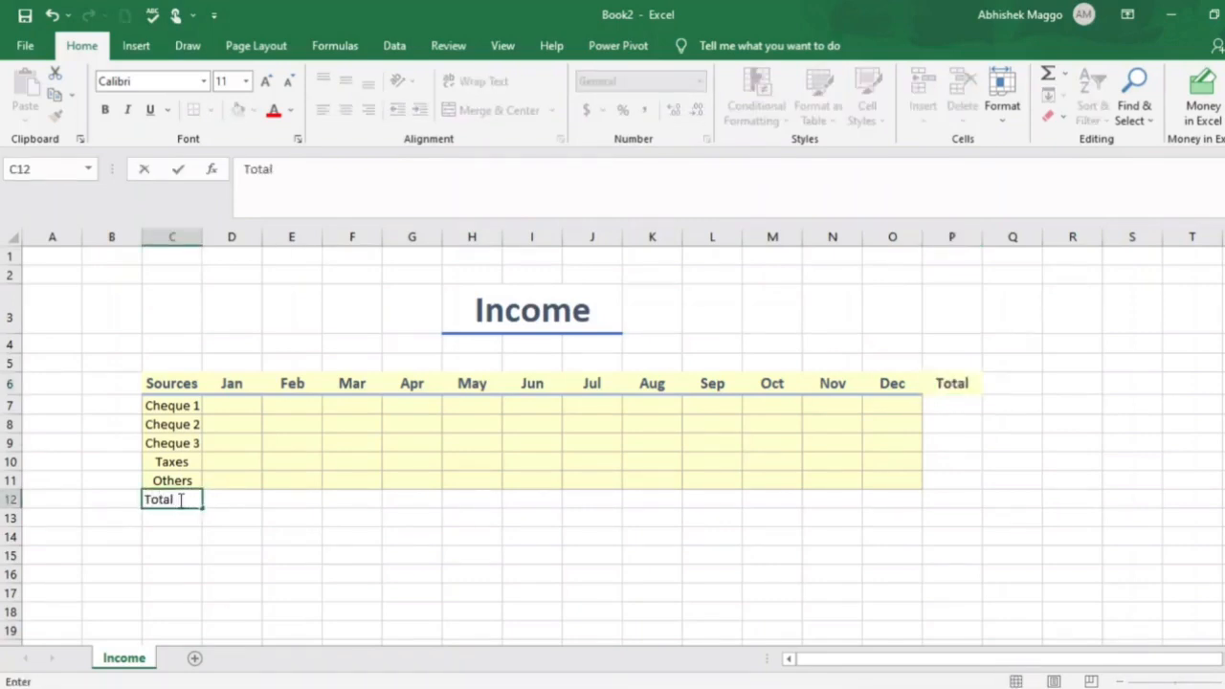
pyautogui.write('tal')
pyautogui.click(196, 555)
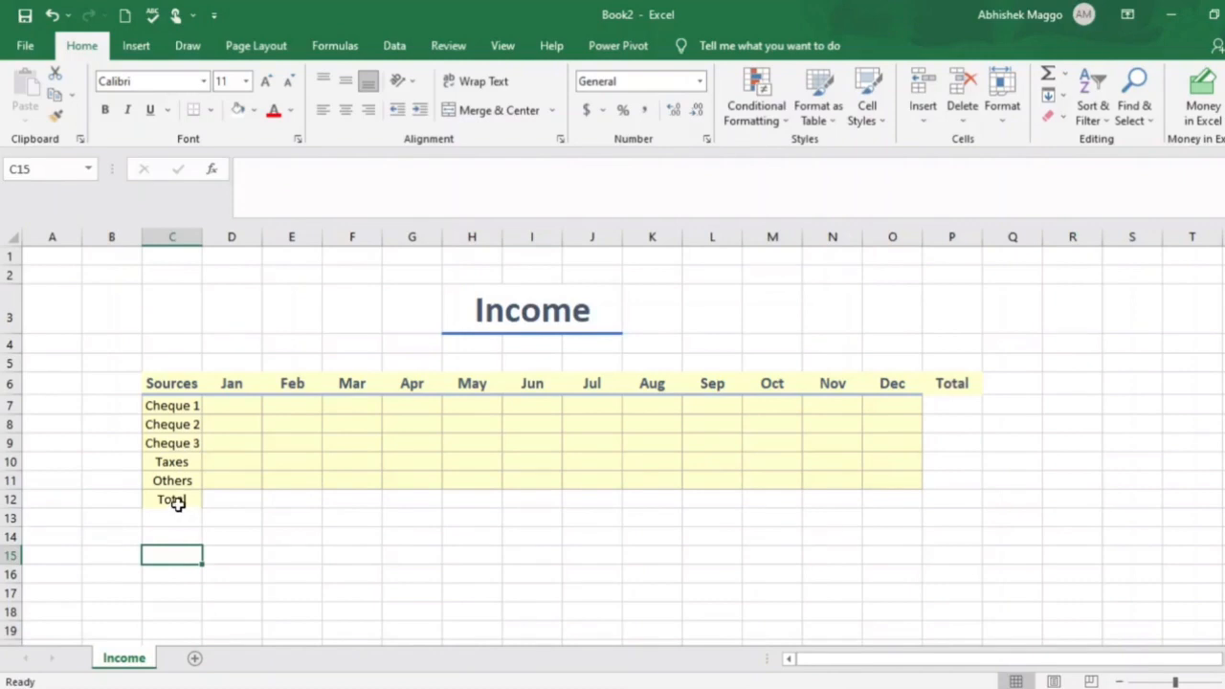
# Apply the Note cell style to the total row C12:P12 and the total column P7:P11.
pyautogui.moveTo(178, 505); pyautogui.dragTo(946, 501)
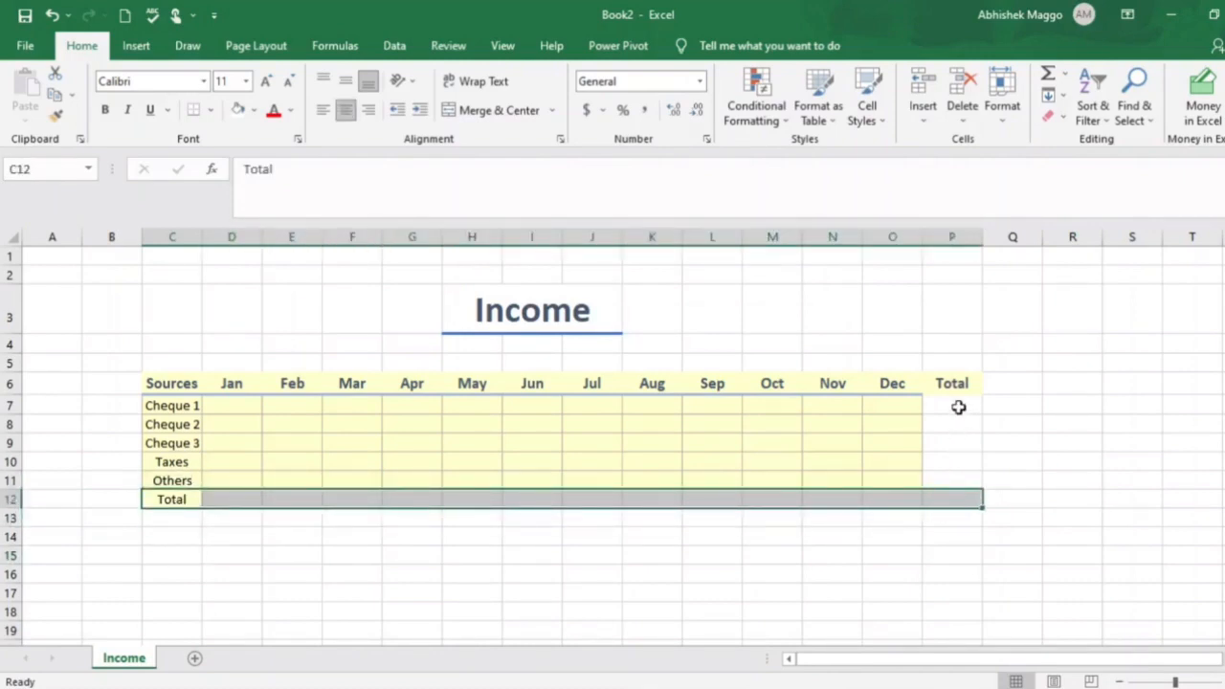
pyautogui.moveTo(958, 406); pyautogui.dragTo(944, 482)
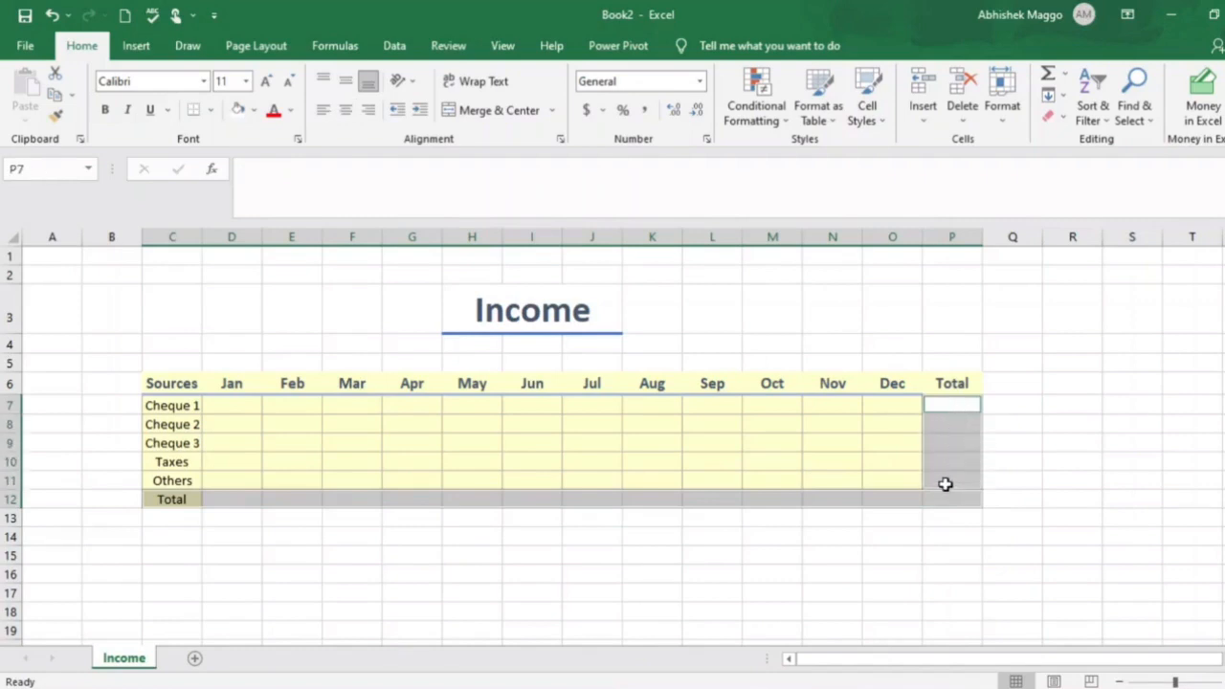
pyautogui.click(866, 119)
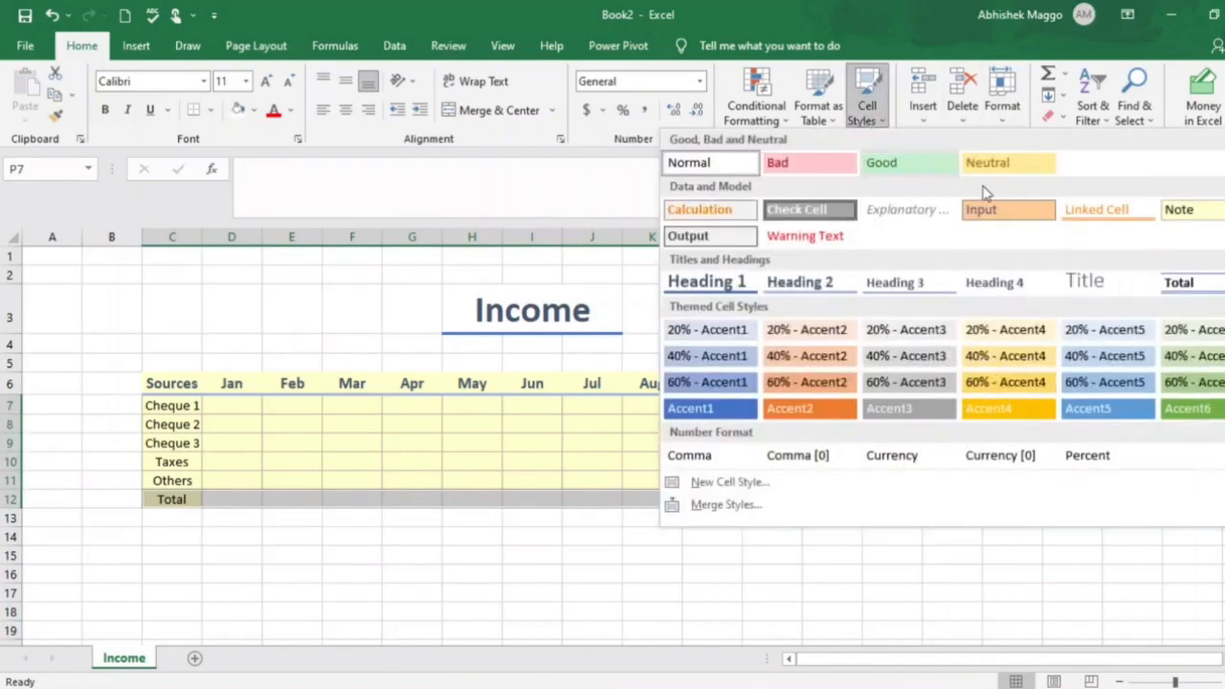
pyautogui.click(1209, 213)
pyautogui.click(1134, 442)
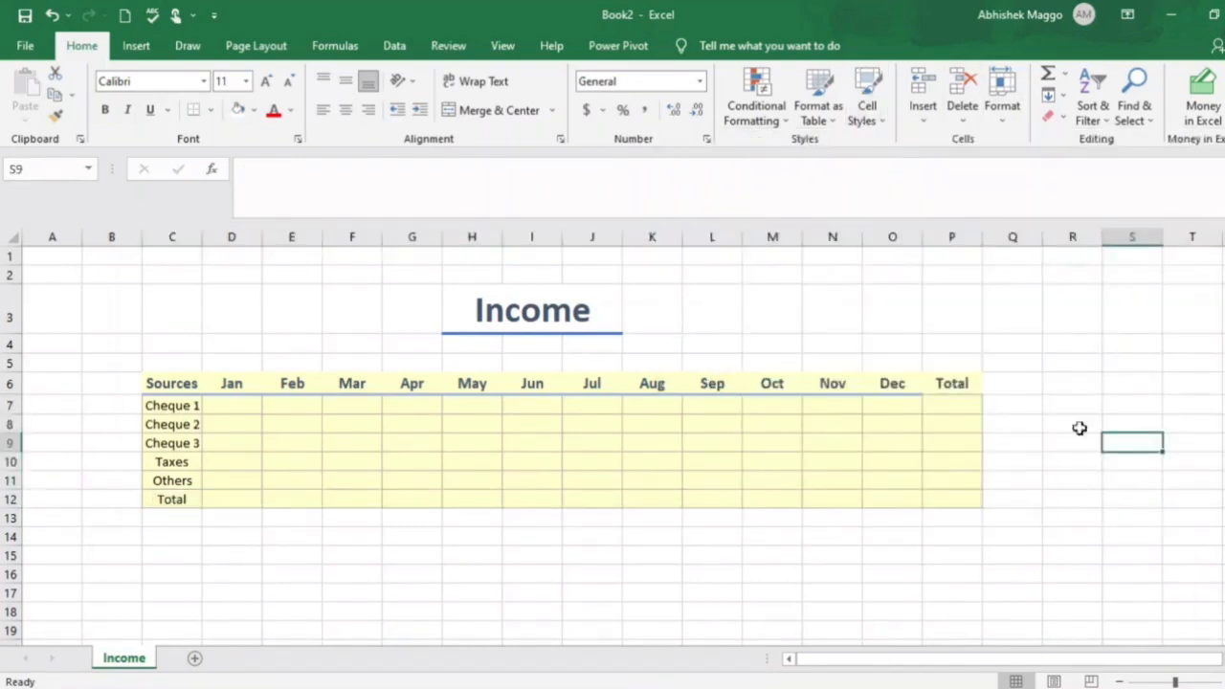
# Apply the Heading 2 cell style to the Total header in P6.
pyautogui.click(963, 383)
pyautogui.click(867, 107)
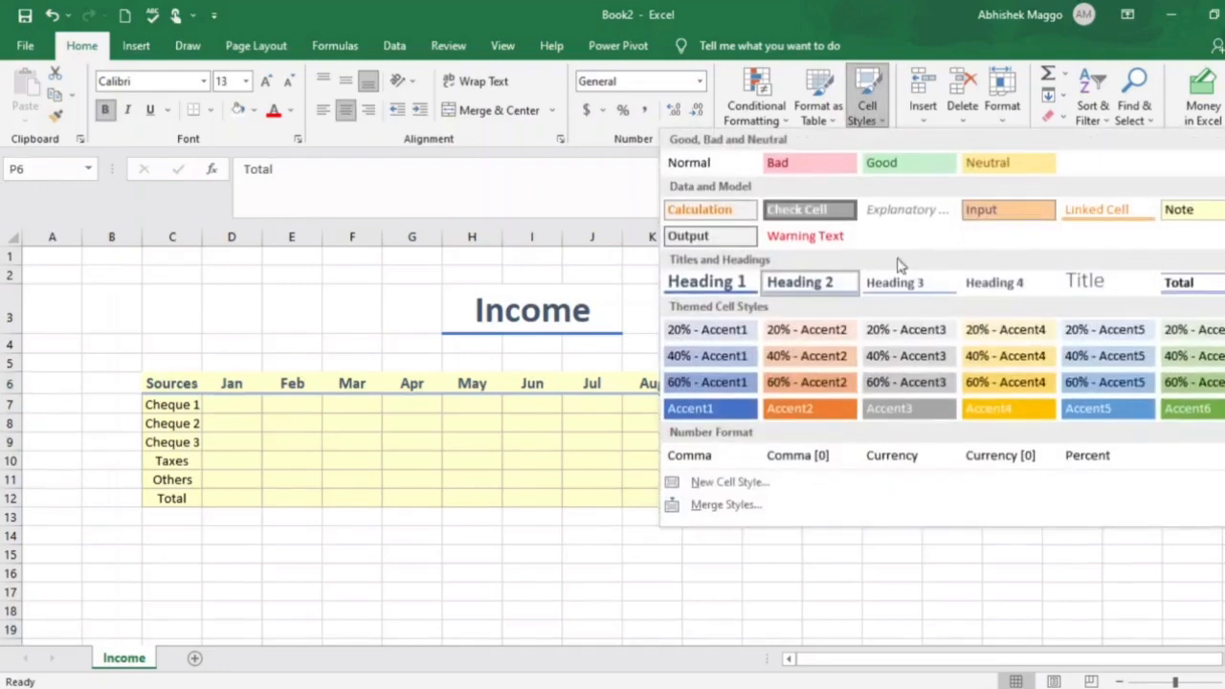
pyautogui.click(803, 285)
pyautogui.click(1075, 461)
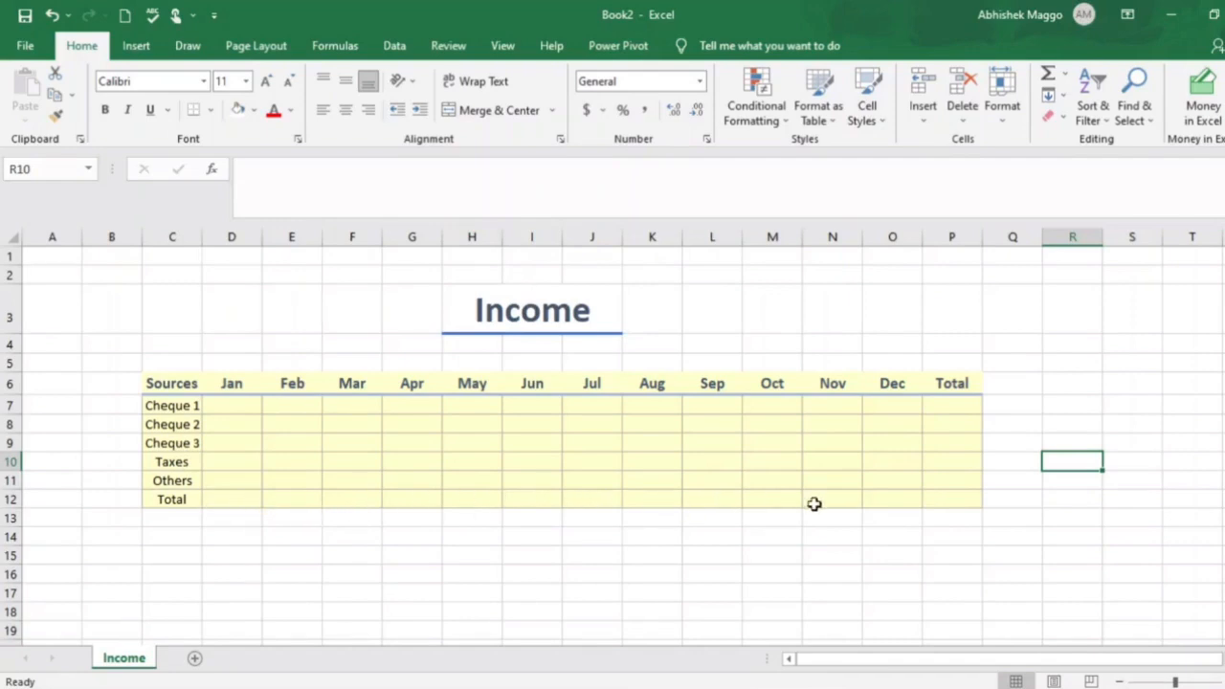
# Total the Jan column in D12 with =SUM(D7:D11) and fill the formula across the row to Dec in O12.
pyautogui.click(234, 504)
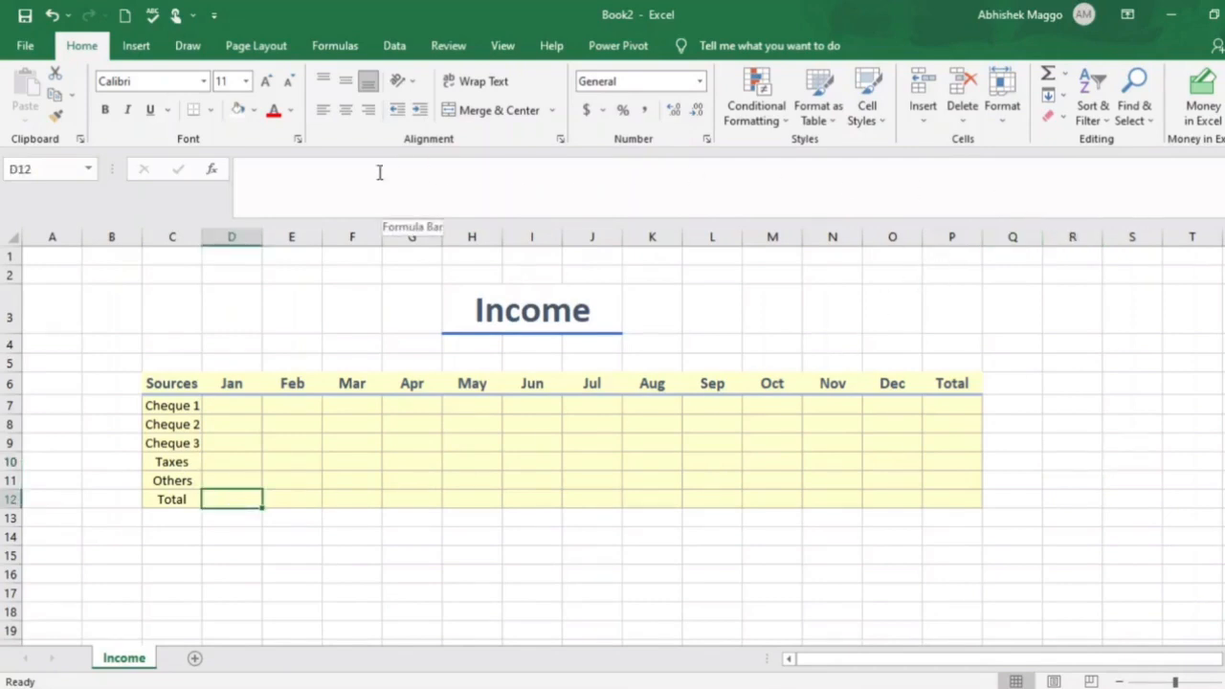
pyautogui.click(1050, 76)
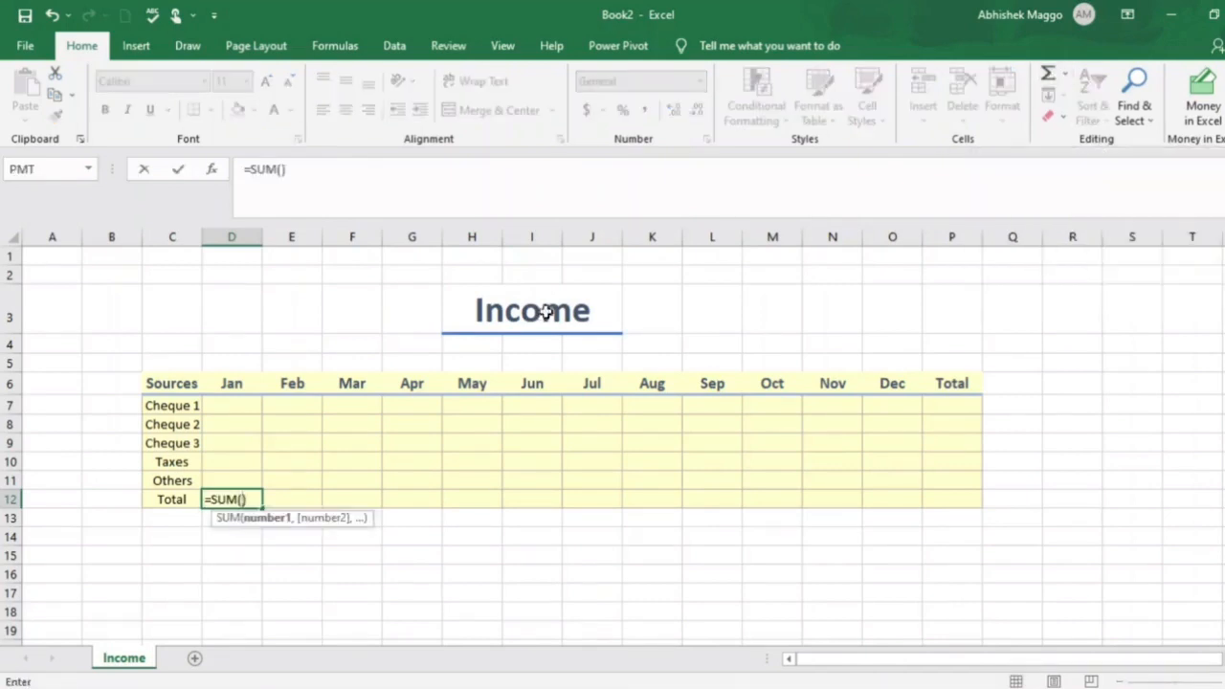
pyautogui.moveTo(220, 406); pyautogui.dragTo(218, 479)
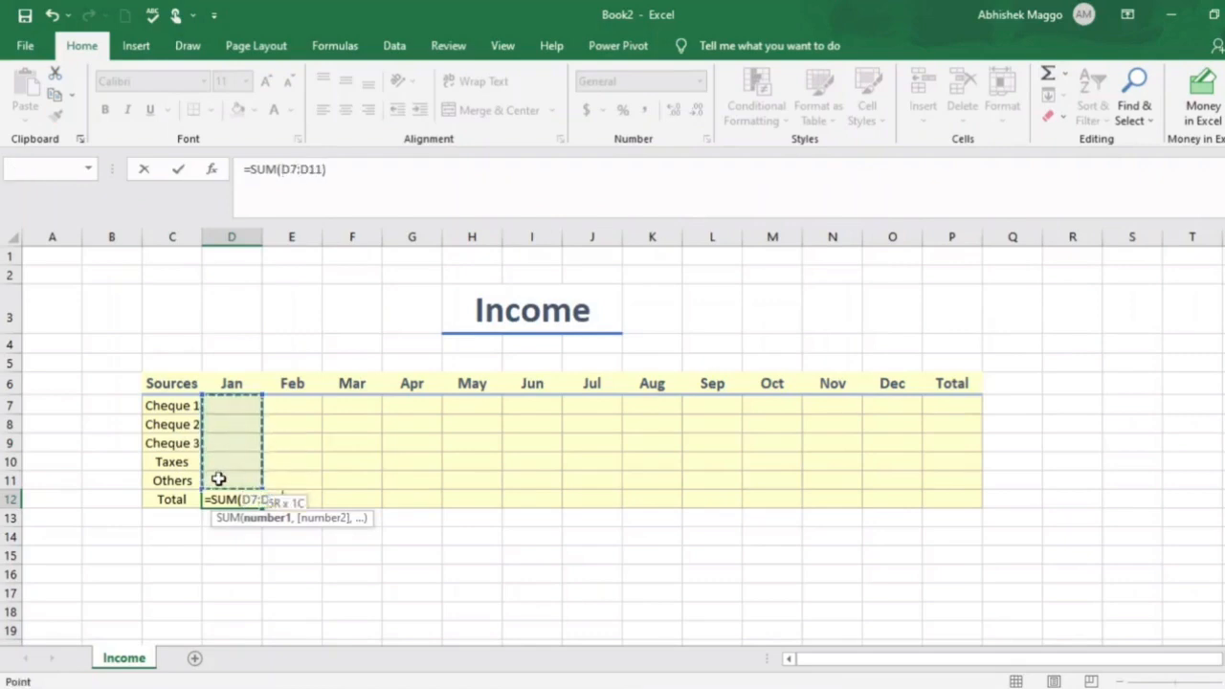
pyautogui.press('Return')
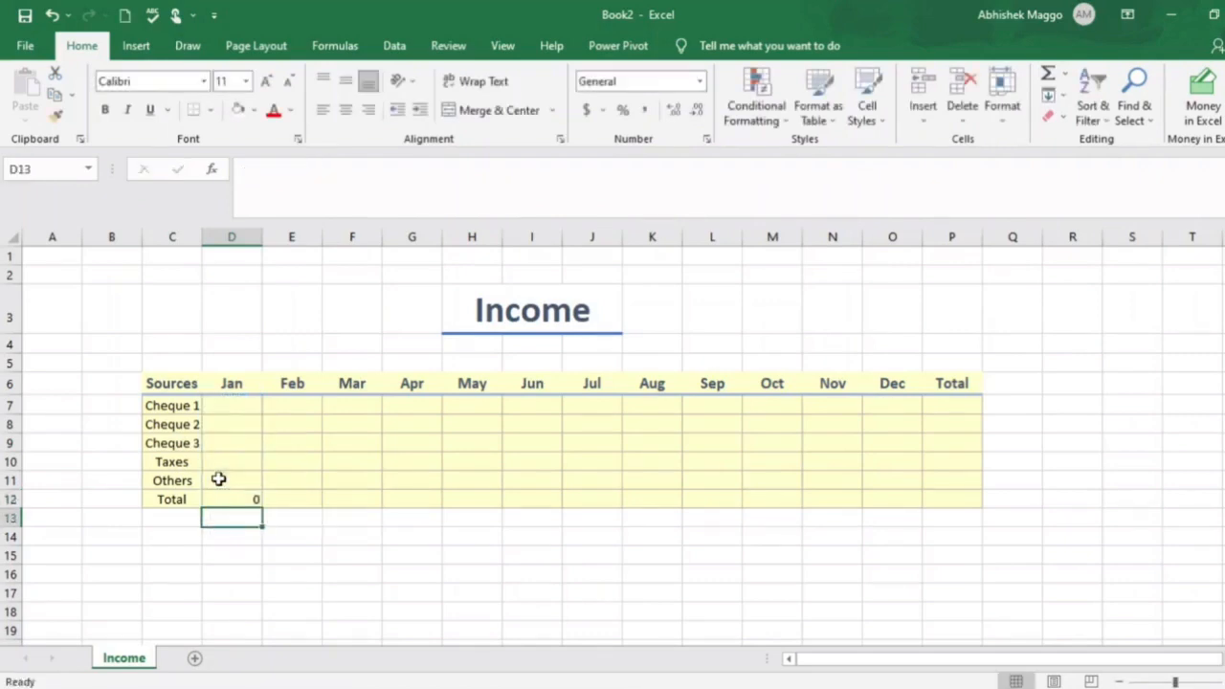
pyautogui.click(245, 502)
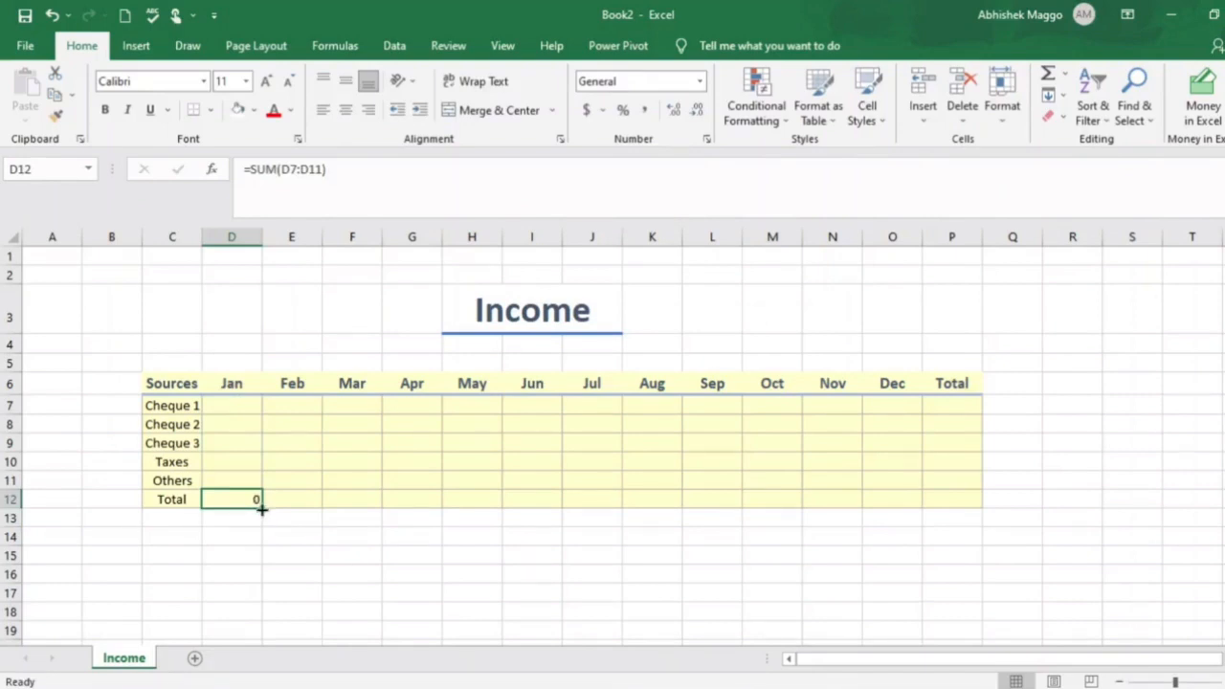
pyautogui.moveTo(261, 510); pyautogui.dragTo(919, 514)
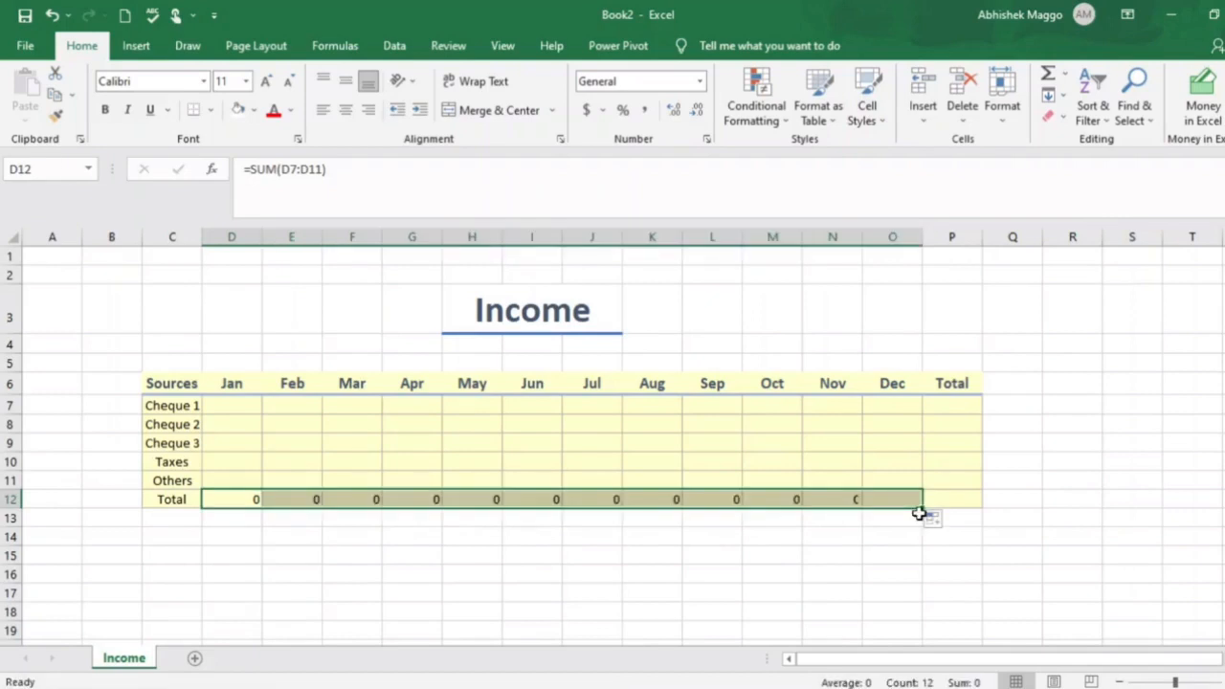
# Total the Cheque 1 row in P7 with =SUM(D7:O7) and fill the formula down the Total column to P12.
pyautogui.click(956, 406)
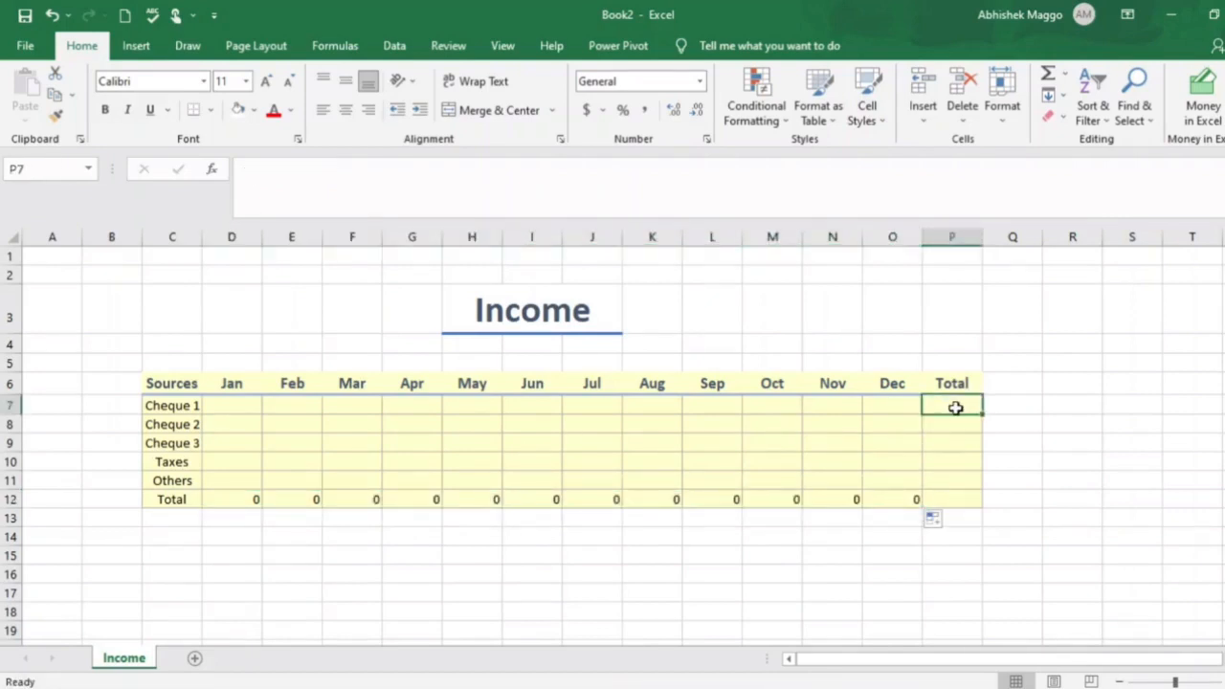
pyautogui.click(1050, 79)
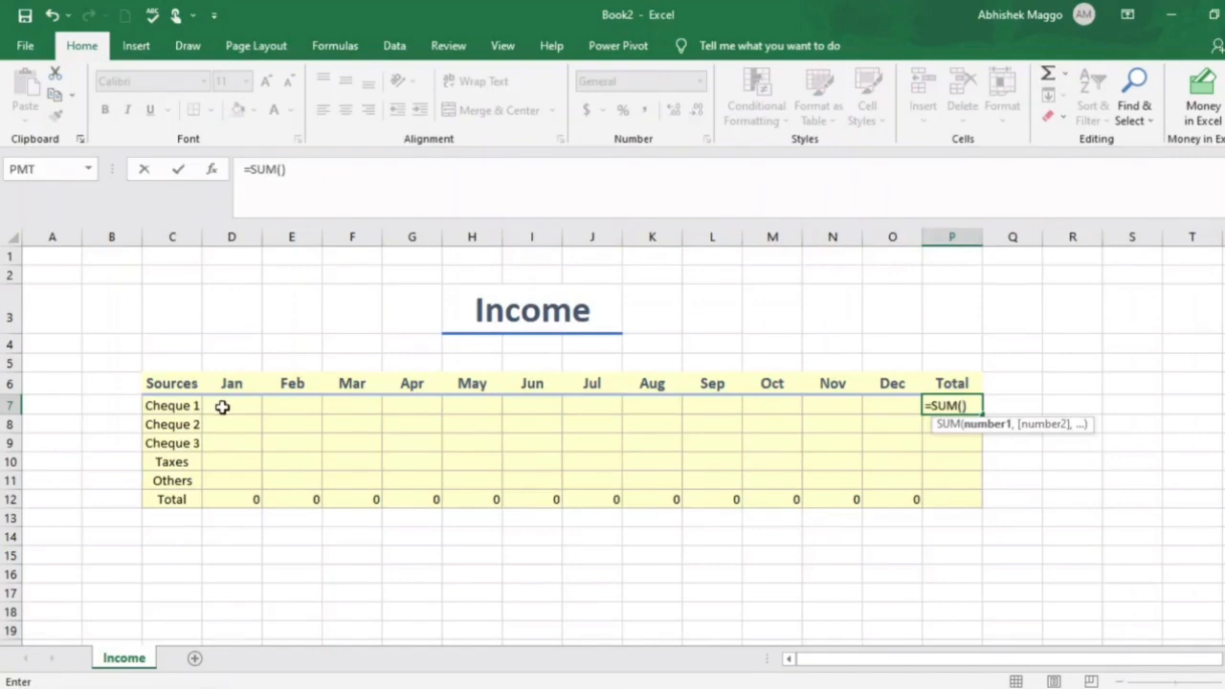
pyautogui.moveTo(222, 407); pyautogui.dragTo(897, 402)
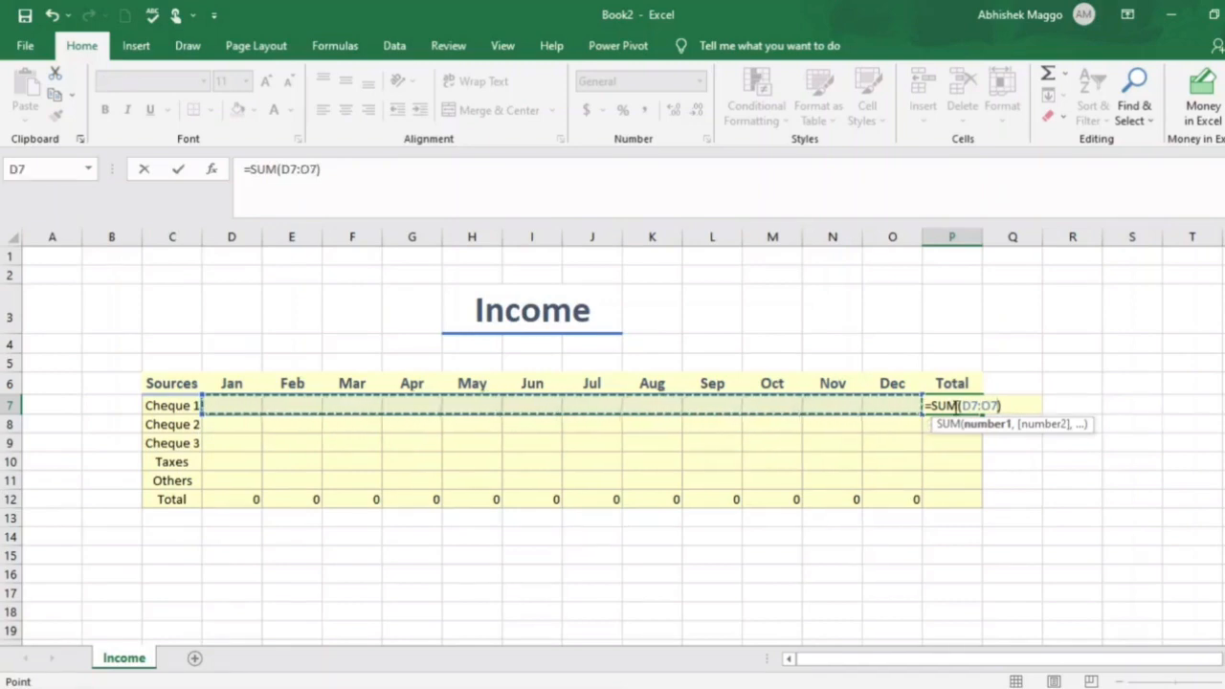
pyautogui.press('Return')
pyautogui.click(961, 407)
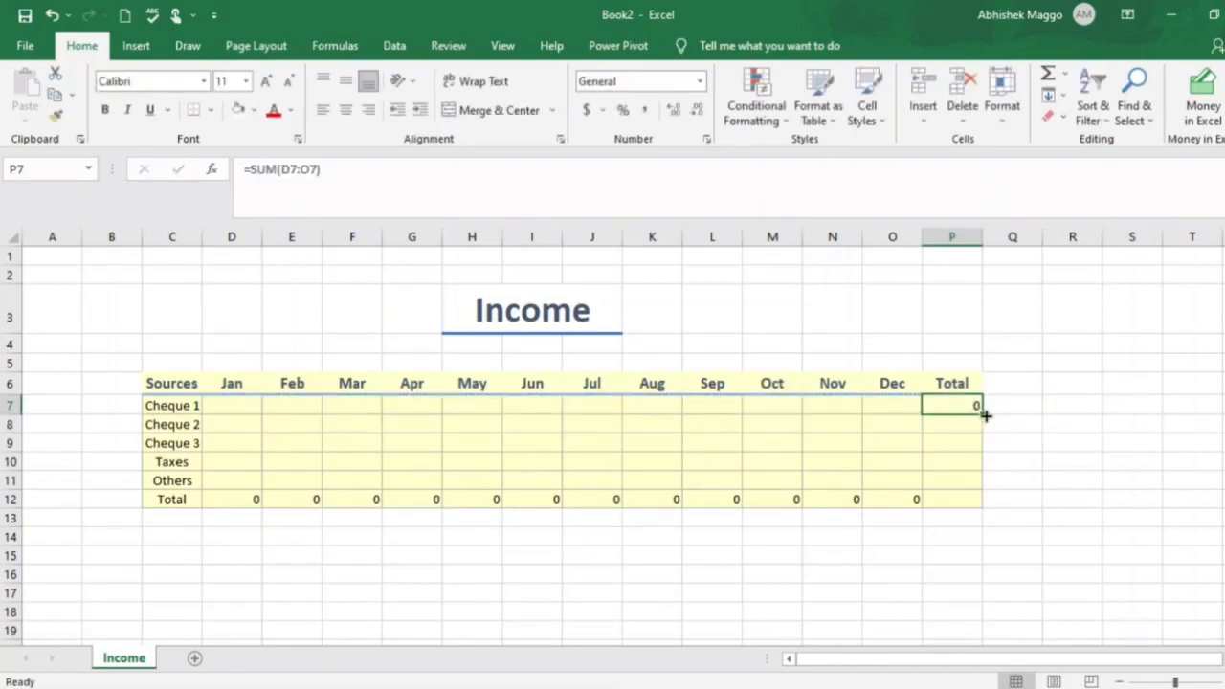
pyautogui.moveTo(981, 414); pyautogui.dragTo(980, 509)
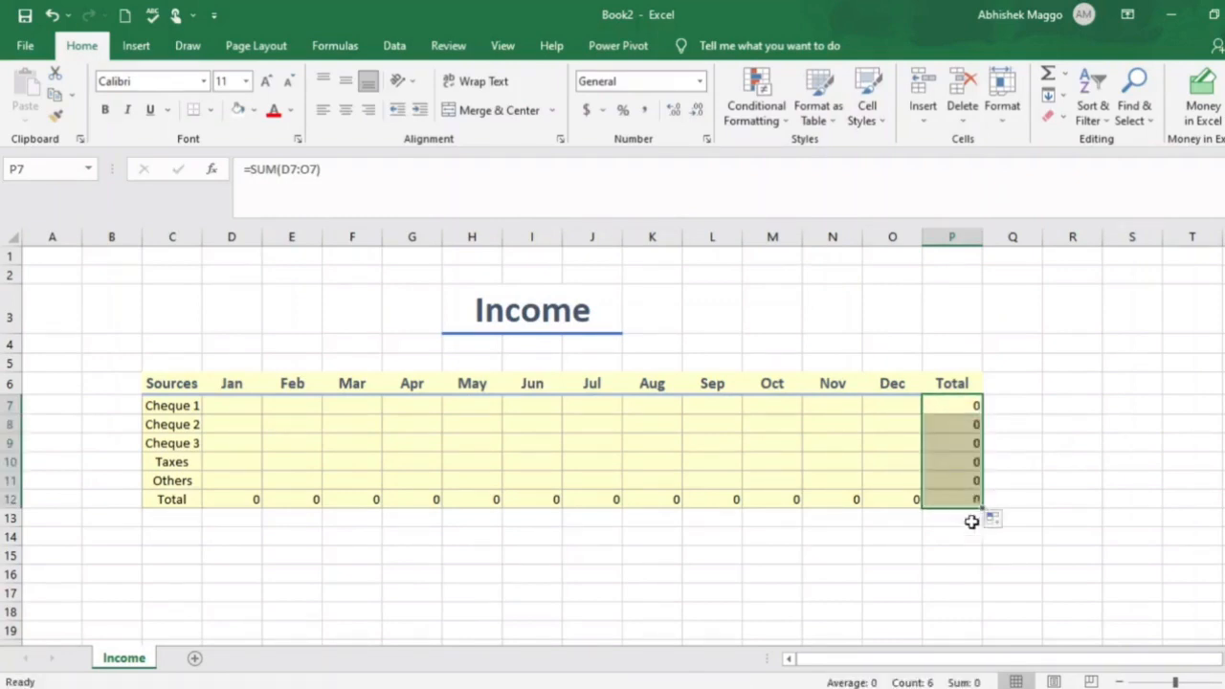
# Apply the Good cell style to the grand total in P12.
pyautogui.click(971, 499)
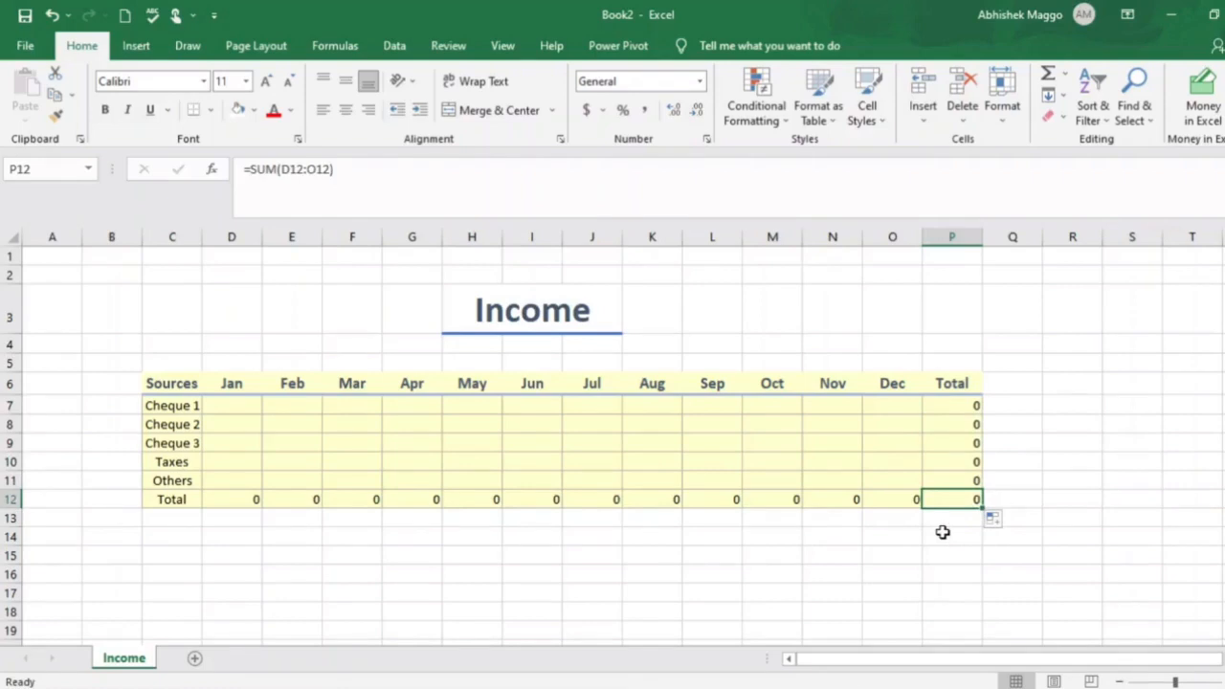
pyautogui.click(873, 110)
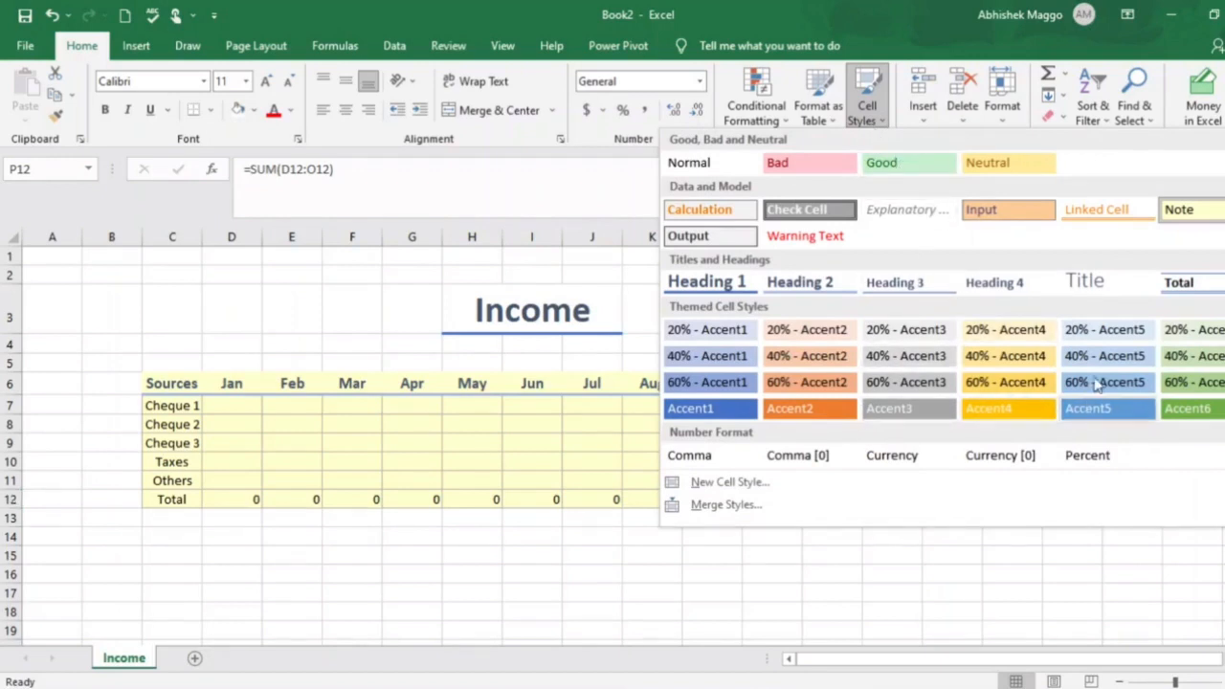
pyautogui.click(912, 169)
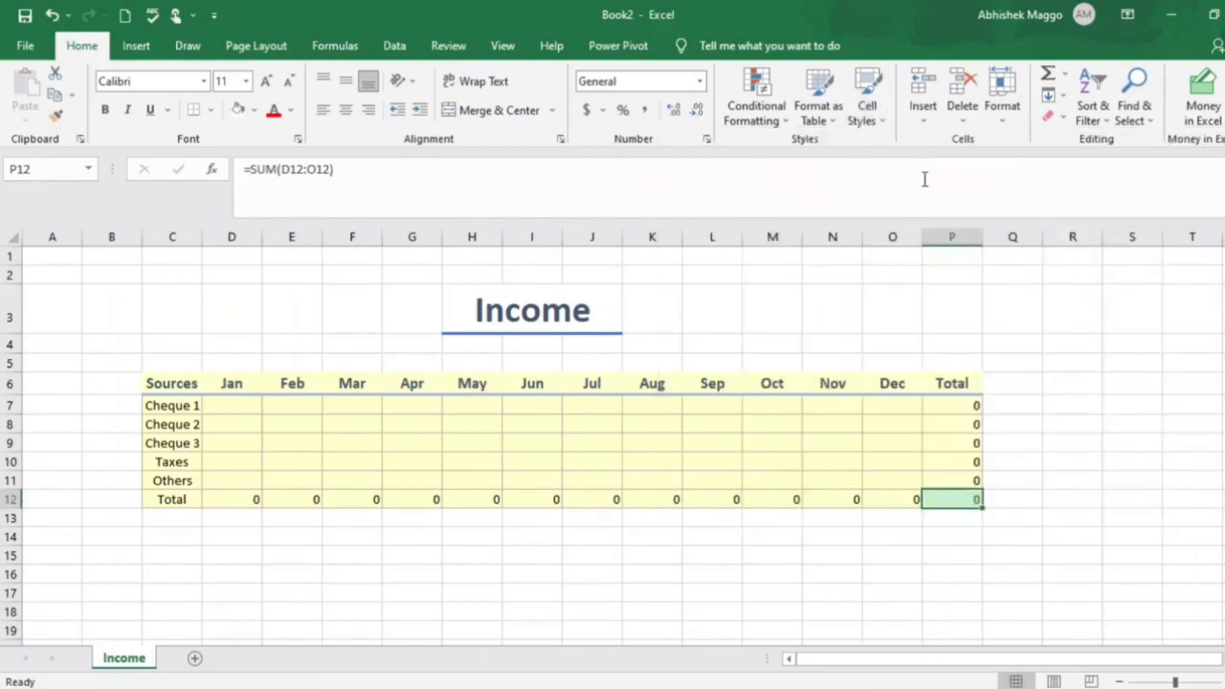
pyautogui.click(1116, 497)
# Make the grand total in P12 bold and increase its font size to 16.
pyautogui.click(966, 500)
pyautogui.click(105, 109)
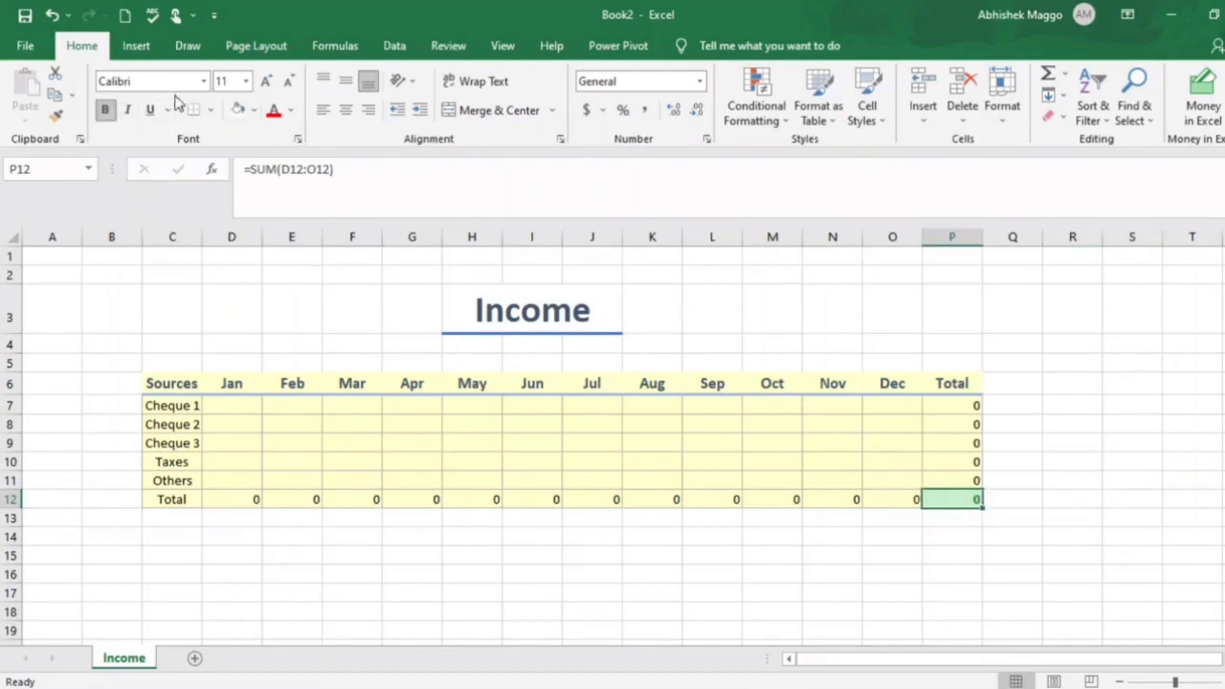
pyautogui.click(266, 82)
pyautogui.click(266, 82)
pyautogui.click(266, 83)
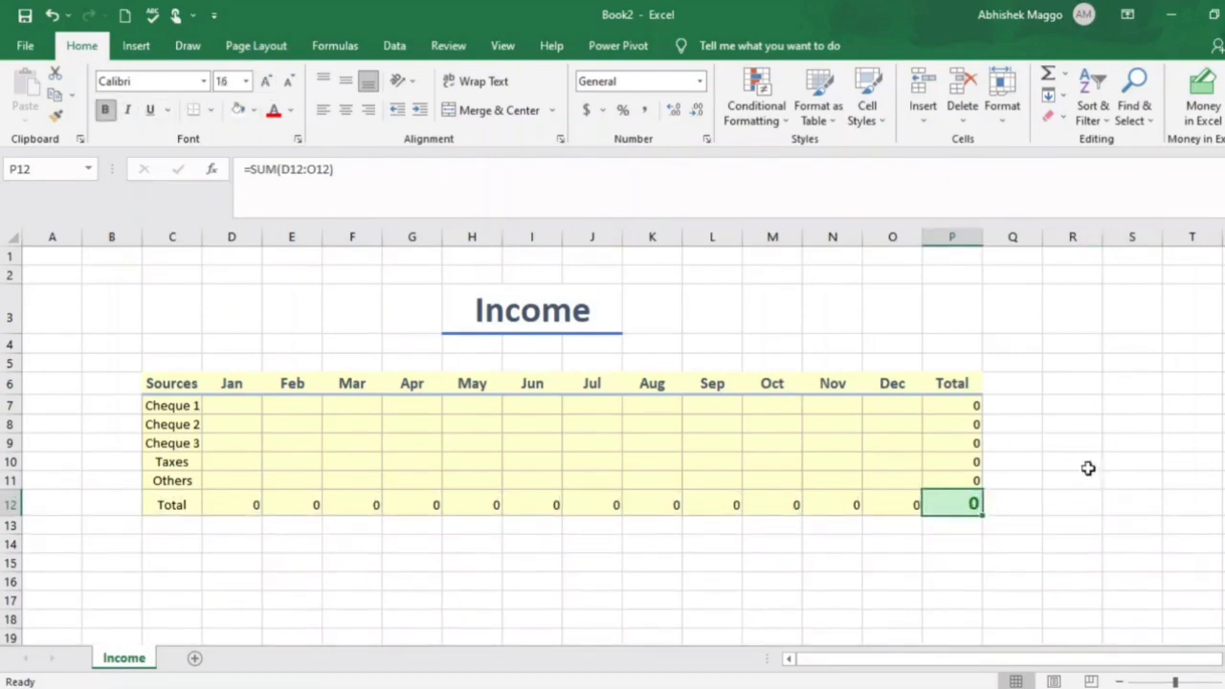
pyautogui.click(1022, 427)
pyautogui.click(661, 580)
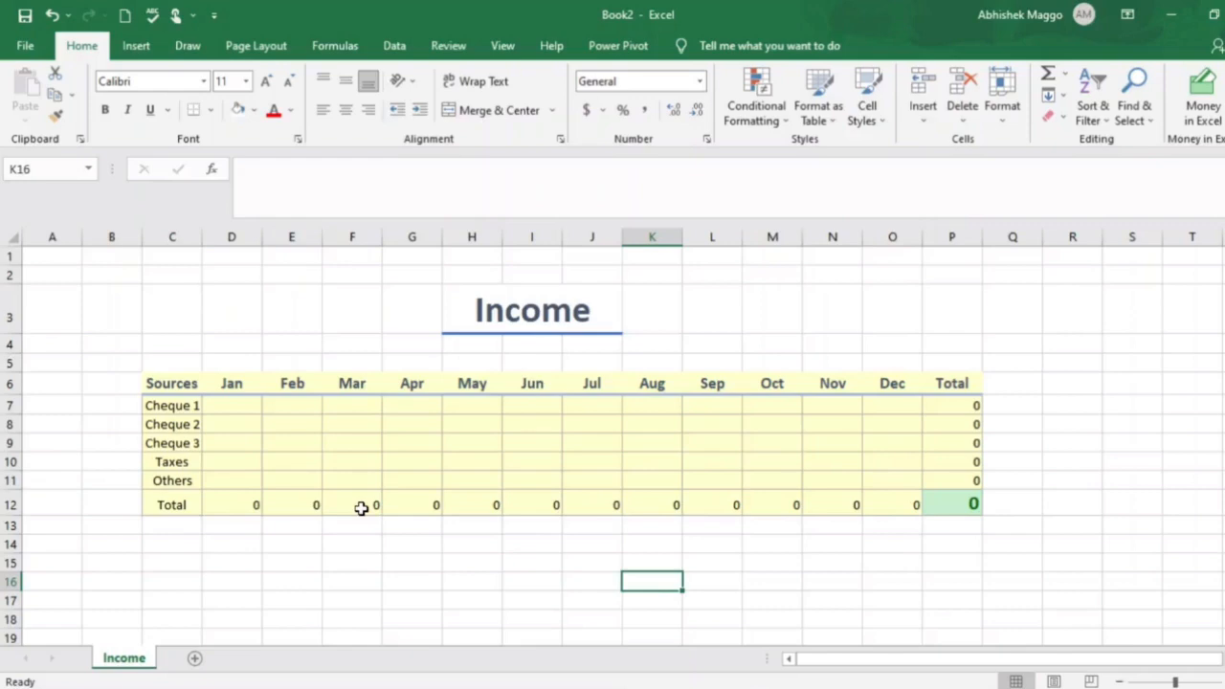
# Enter 500, 600 and 500 for Cheque 1 to Cheque 3 in Jan, and 500 for Cheque 1 in Feb.
pyautogui.click(239, 405)
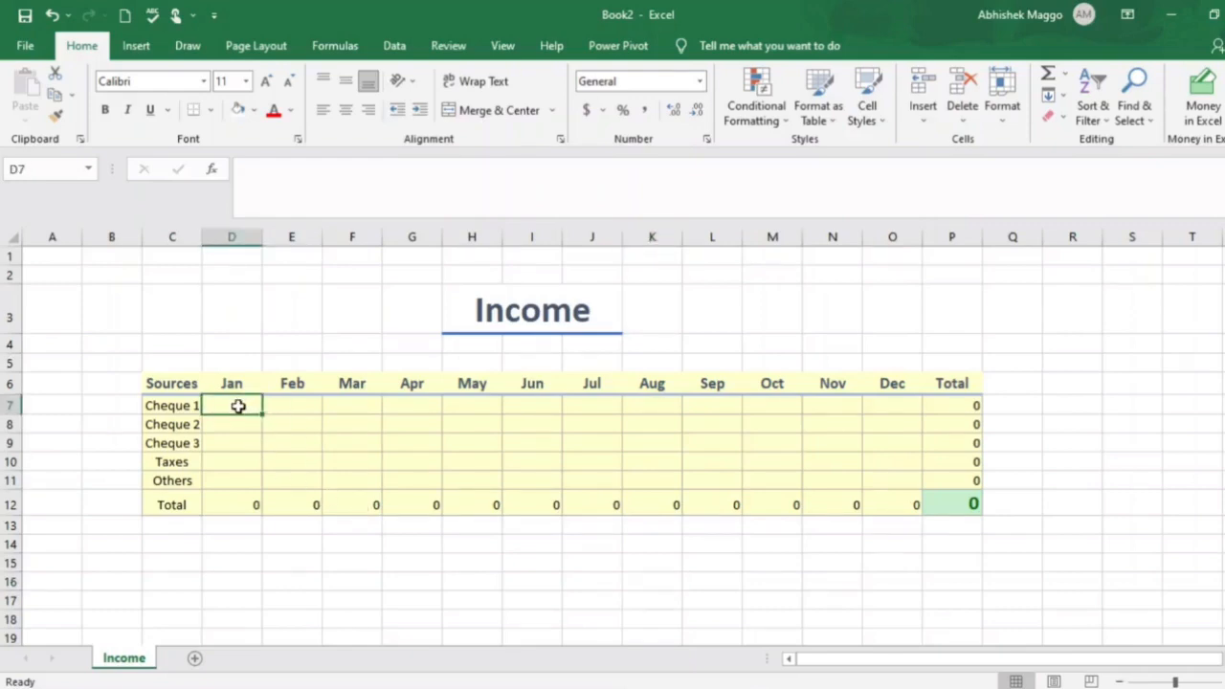
pyautogui.write('500')
pyautogui.press('Return')
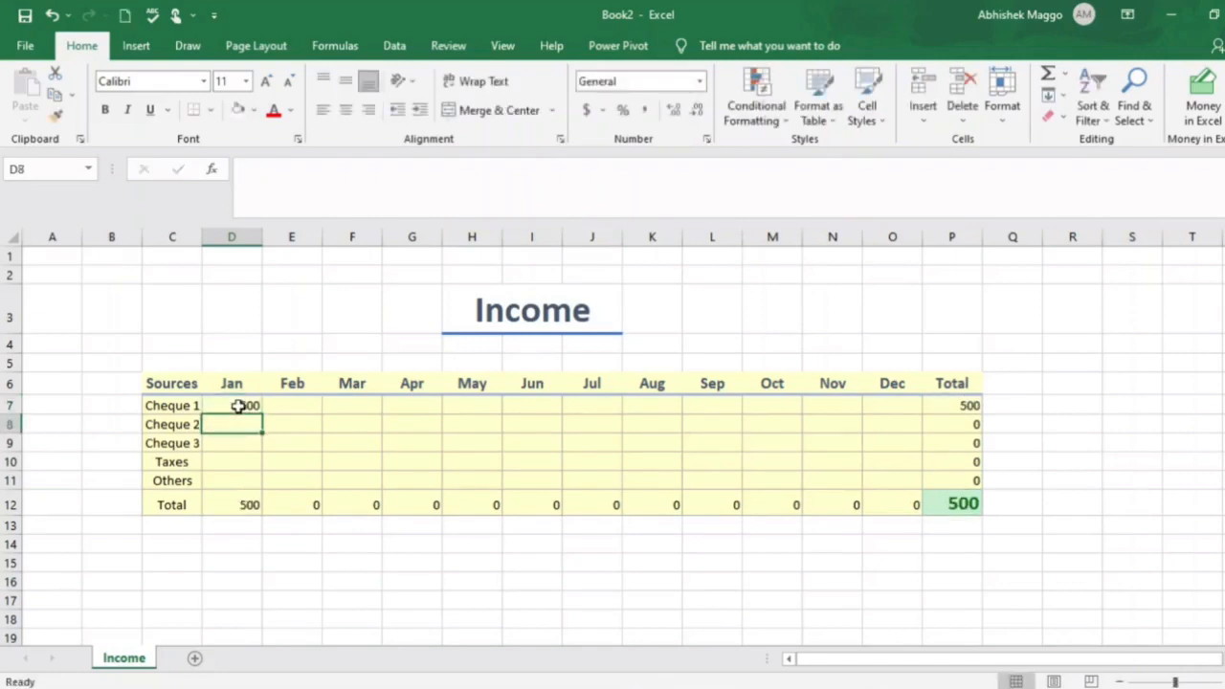
pyautogui.write('600')
pyautogui.press('Return')
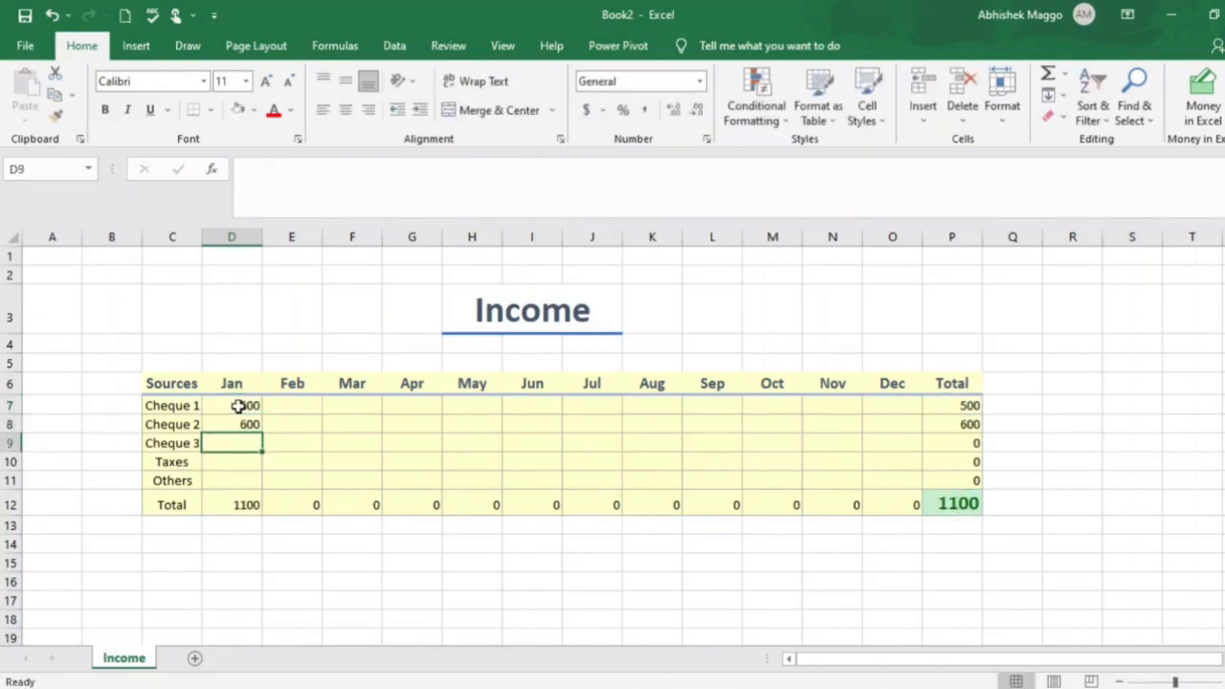
pyautogui.write('500')
pyautogui.press('Return')
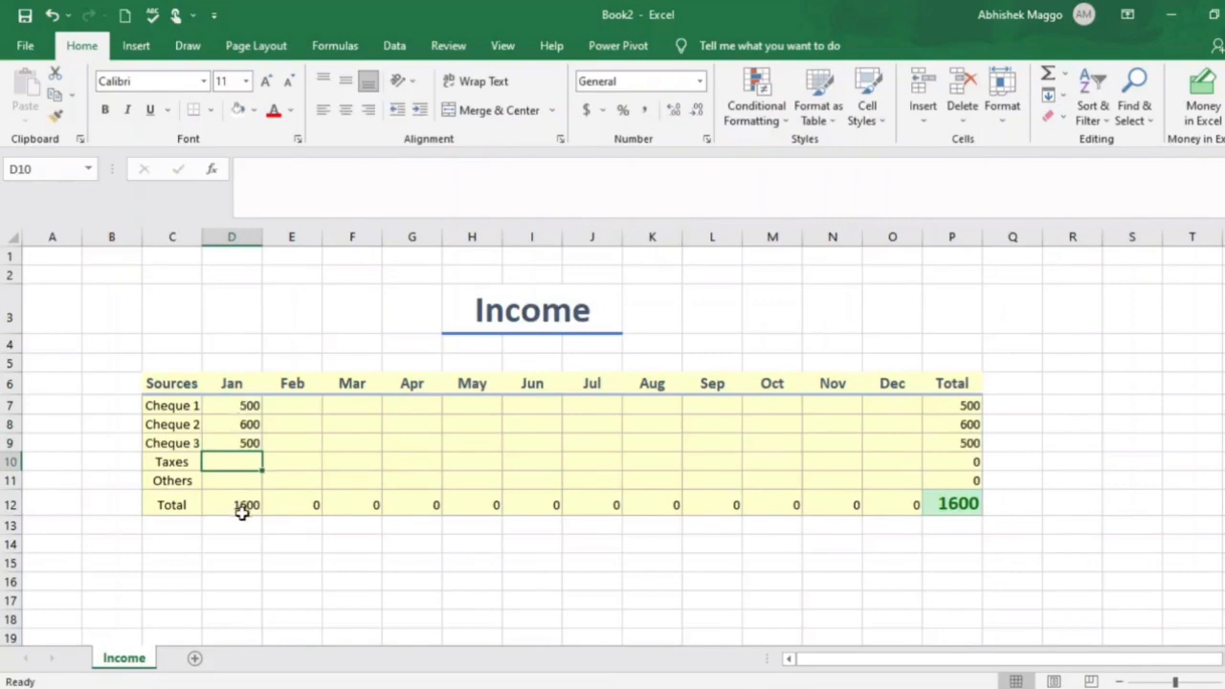
pyautogui.click(291, 405)
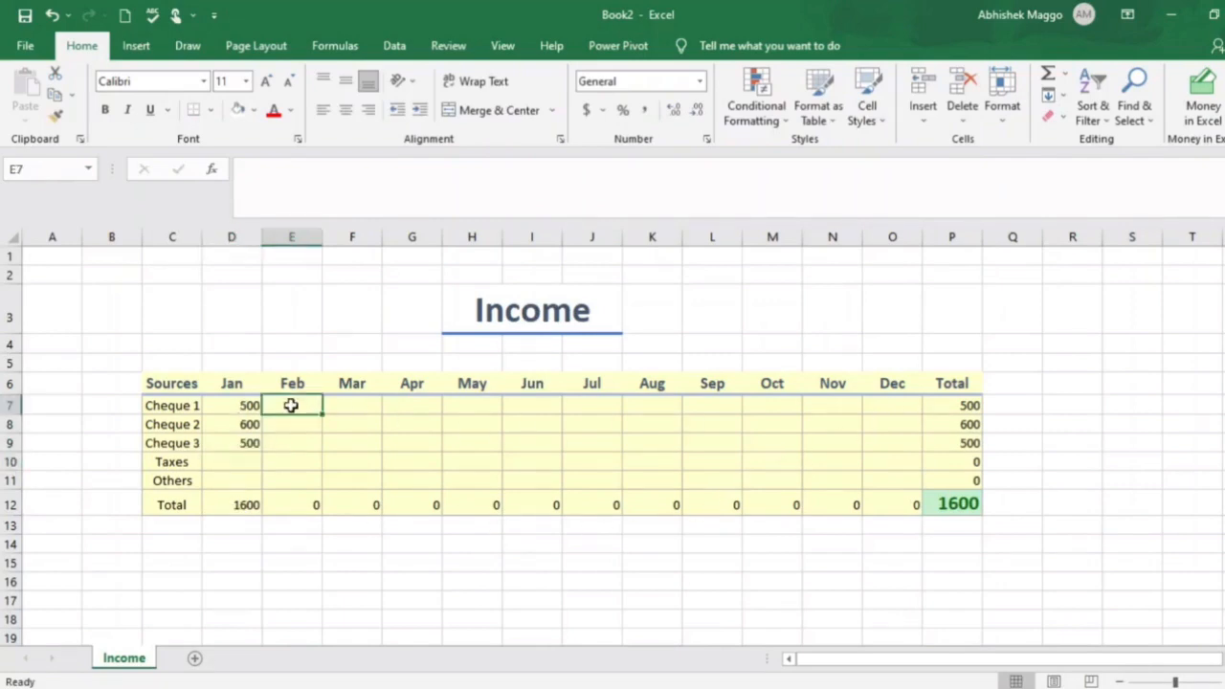
pyautogui.write('500')
pyautogui.press('Return')
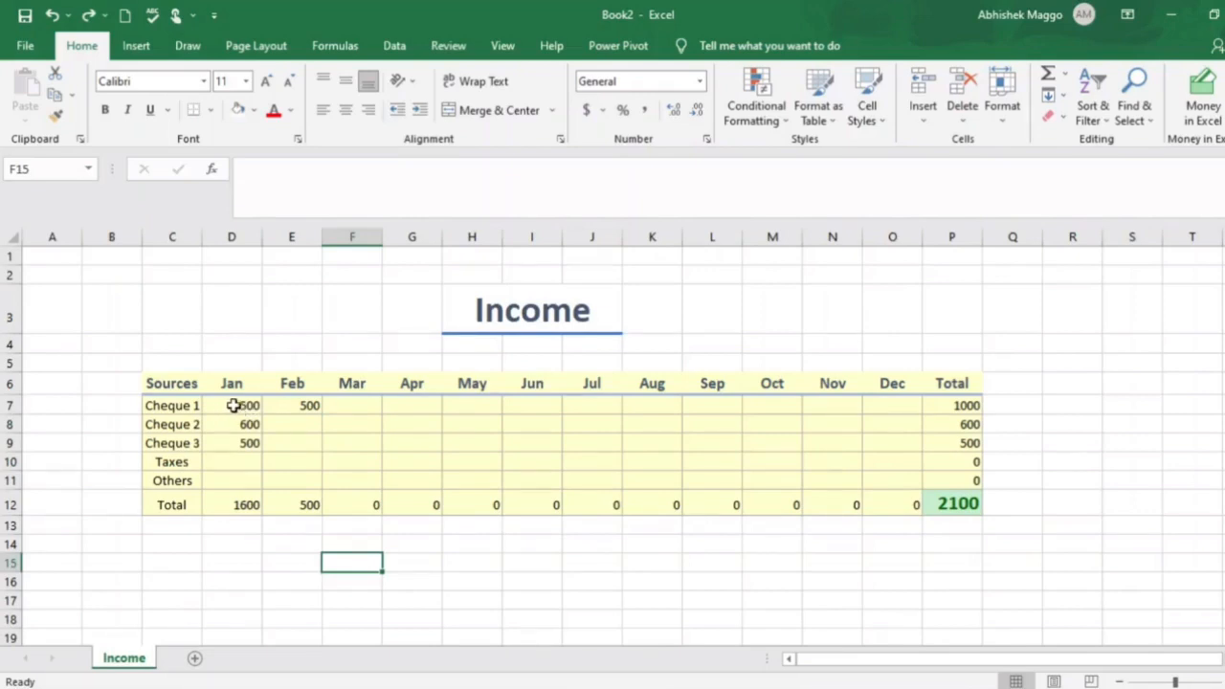
# Apply the Accounting number format to all amounts and totals in D7:P12.
pyautogui.moveTo(233, 405); pyautogui.dragTo(947, 505)
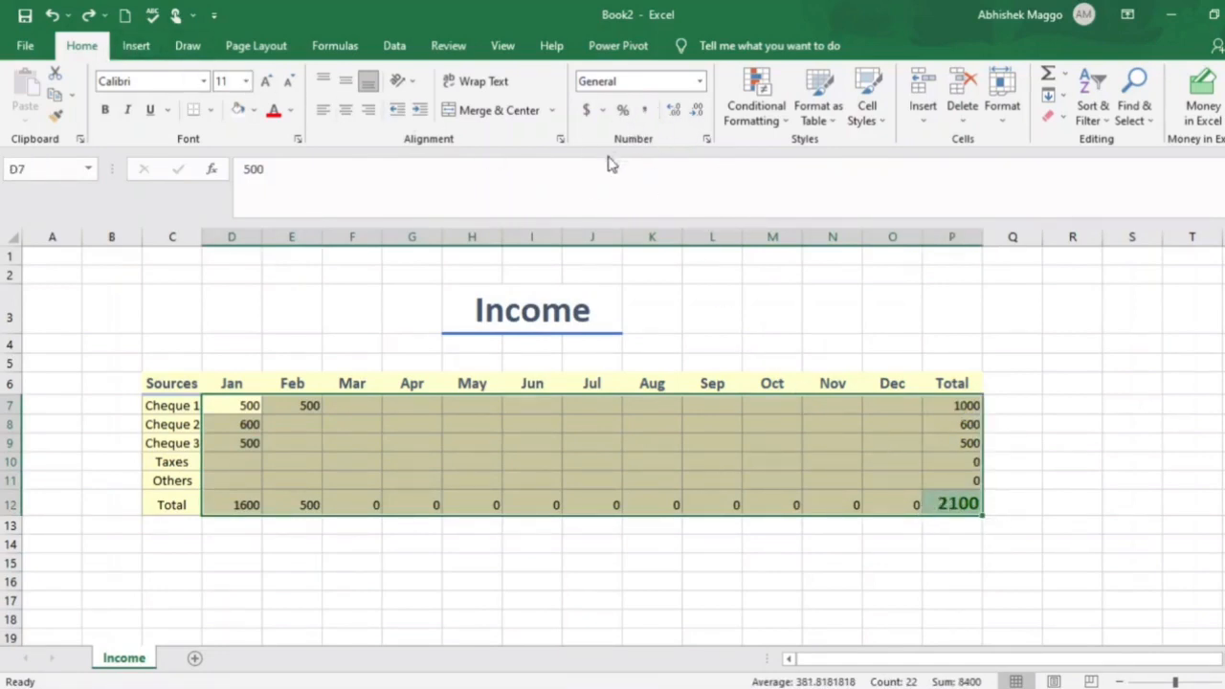
pyautogui.click(700, 84)
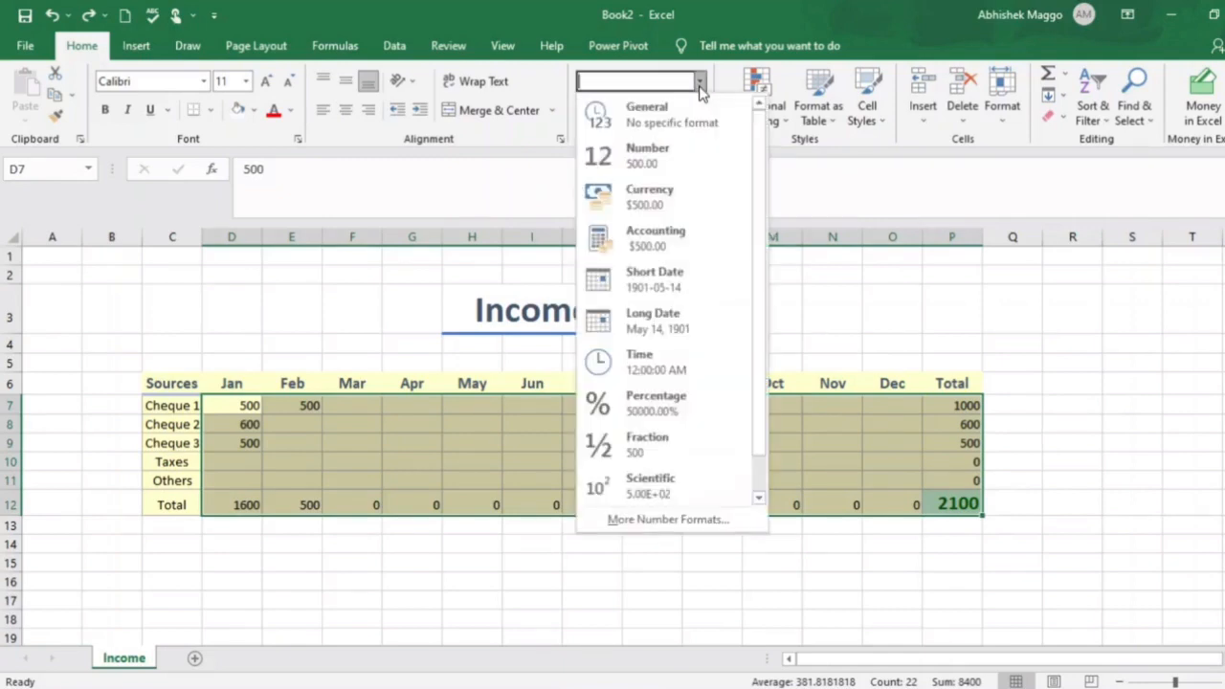
pyautogui.click(642, 246)
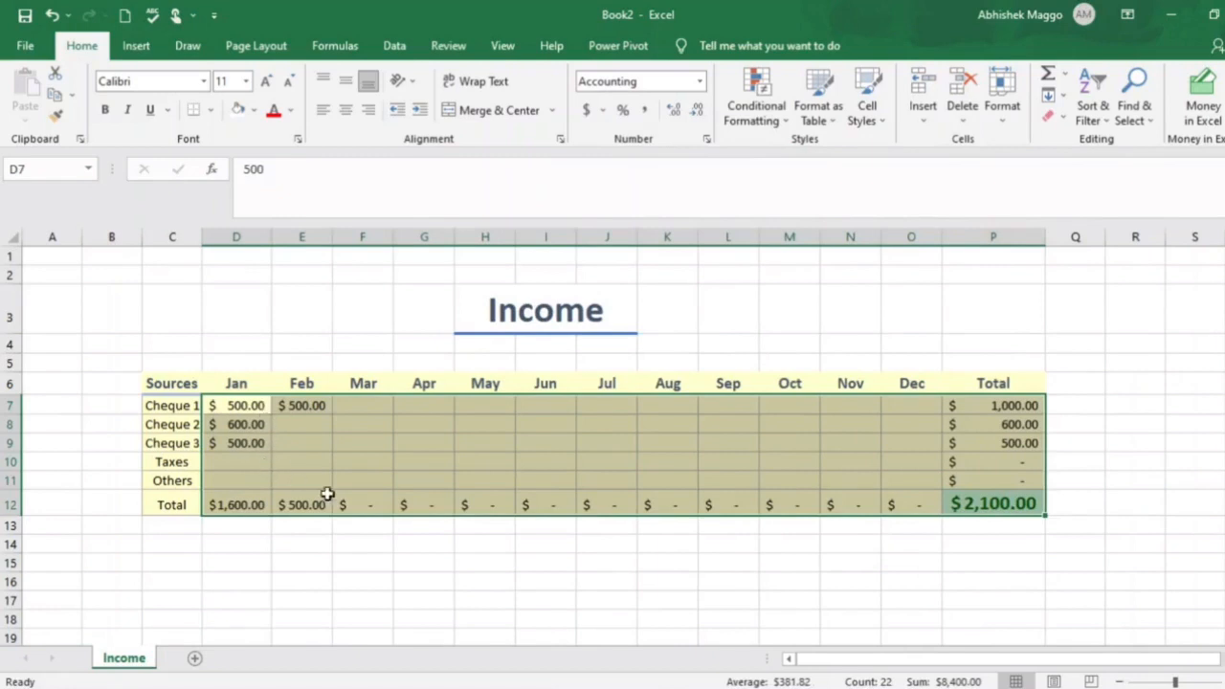
pyautogui.click(361, 304)
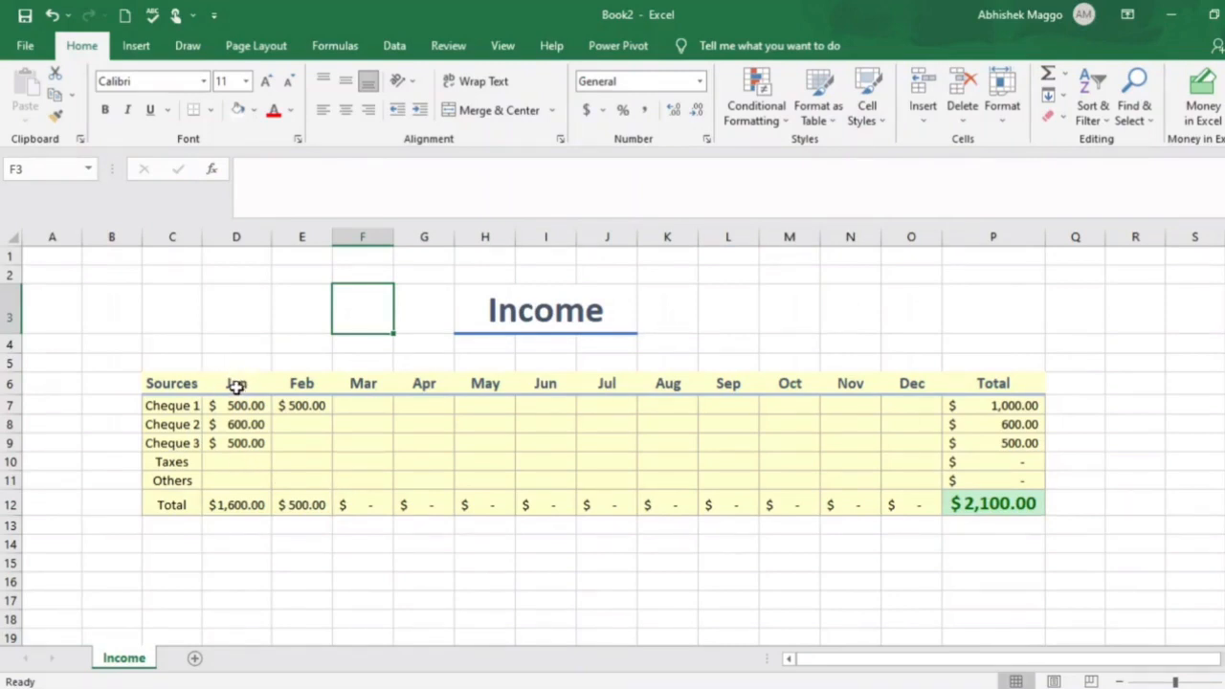
# Create a column chart on its own sheet from the month headers D6:O6 and the monthly totals D12:O12.
pyautogui.moveTo(235, 385); pyautogui.dragTo(937, 390)
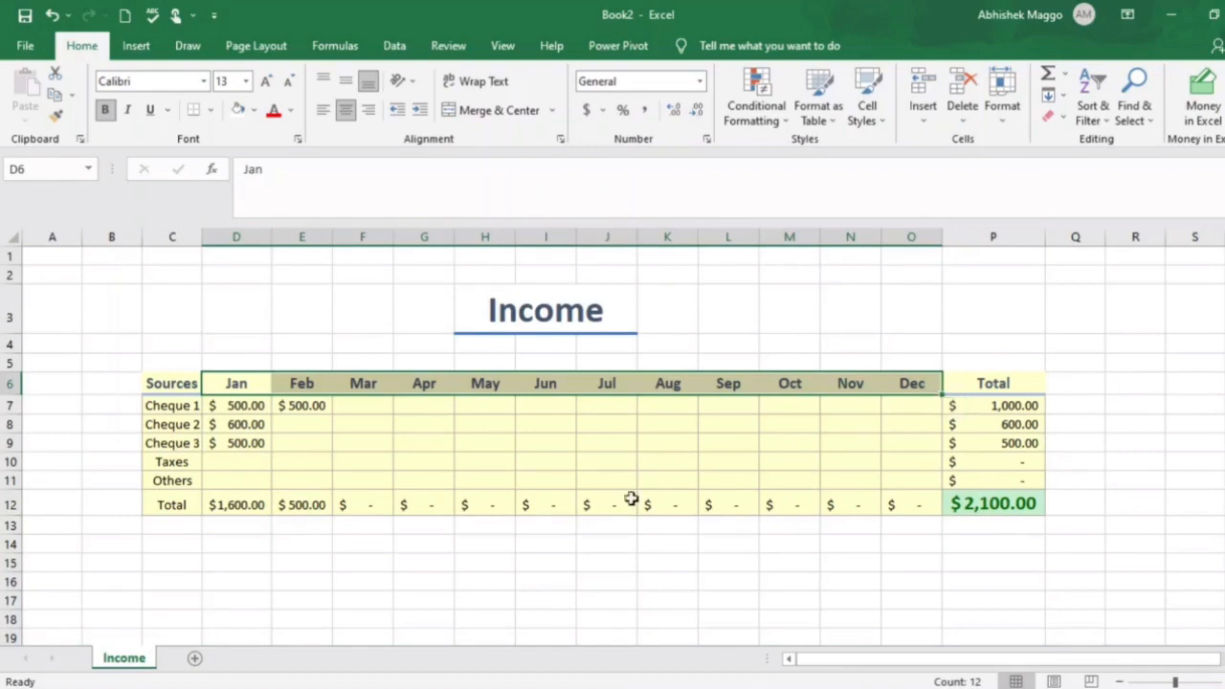
pyautogui.moveTo(237, 508); pyautogui.dragTo(900, 513)
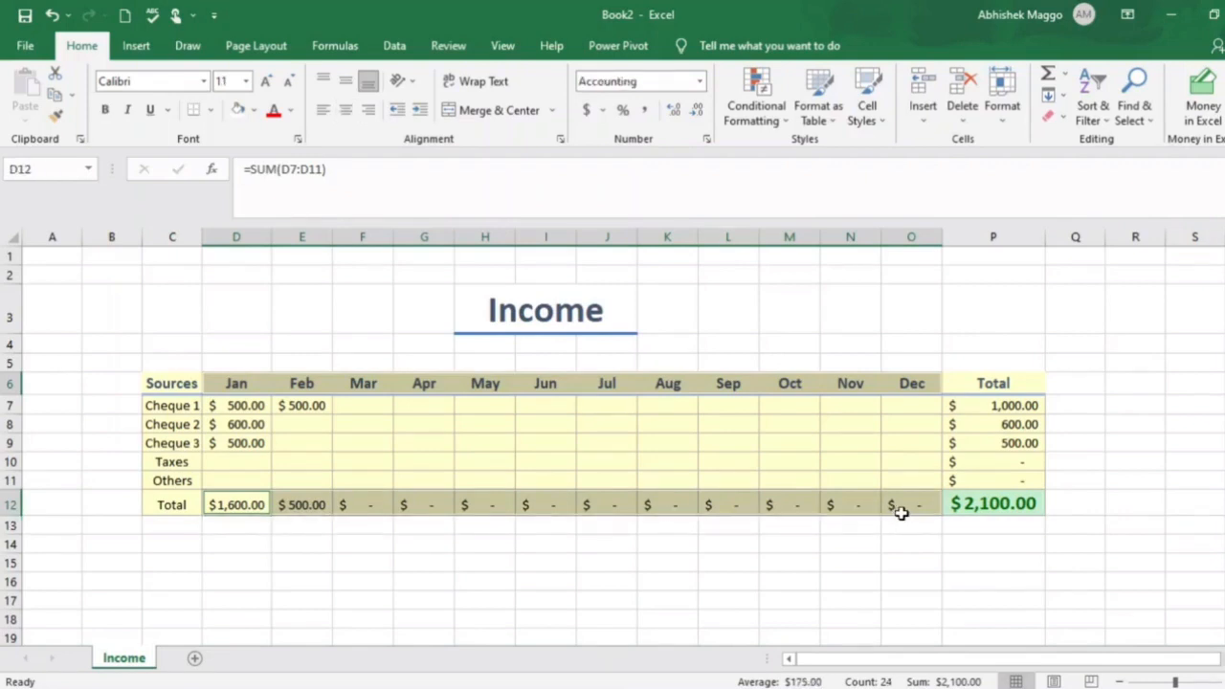
pyautogui.press('F11')
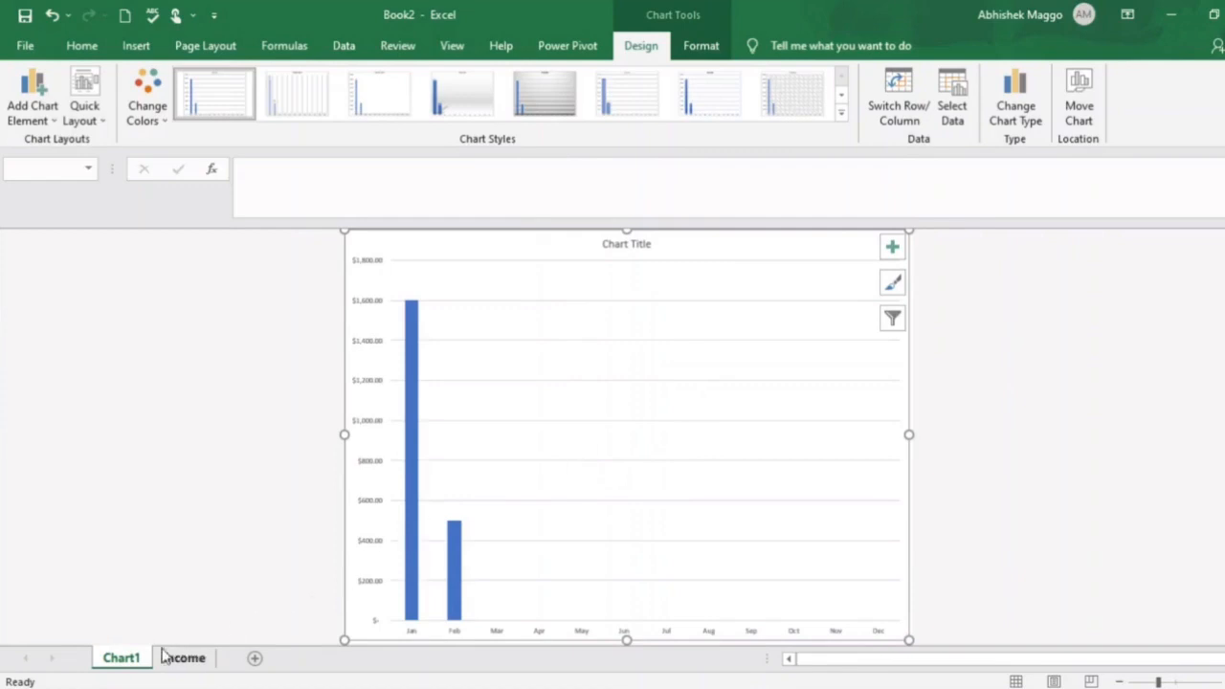
# Move the new chart sheet after the Income sheet and rename it Income Chart.
pyautogui.moveTo(113, 667); pyautogui.dragTo(233, 670)
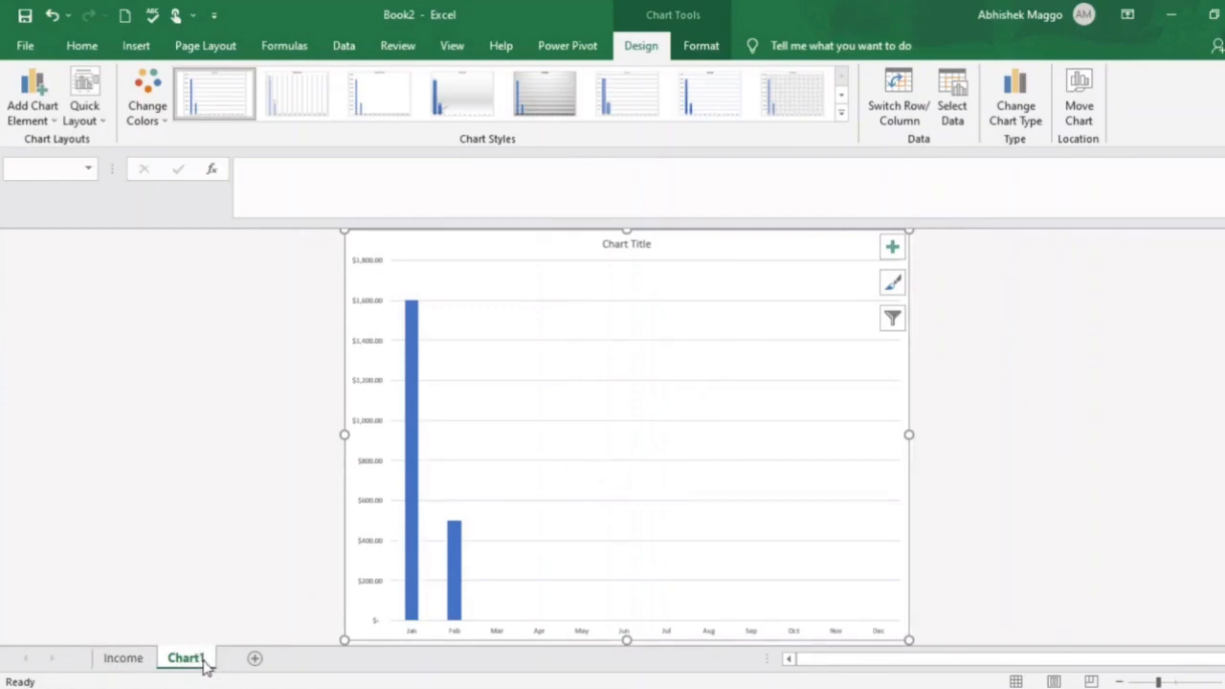
pyautogui.rightClick(204, 665)
pyautogui.click(280, 486)
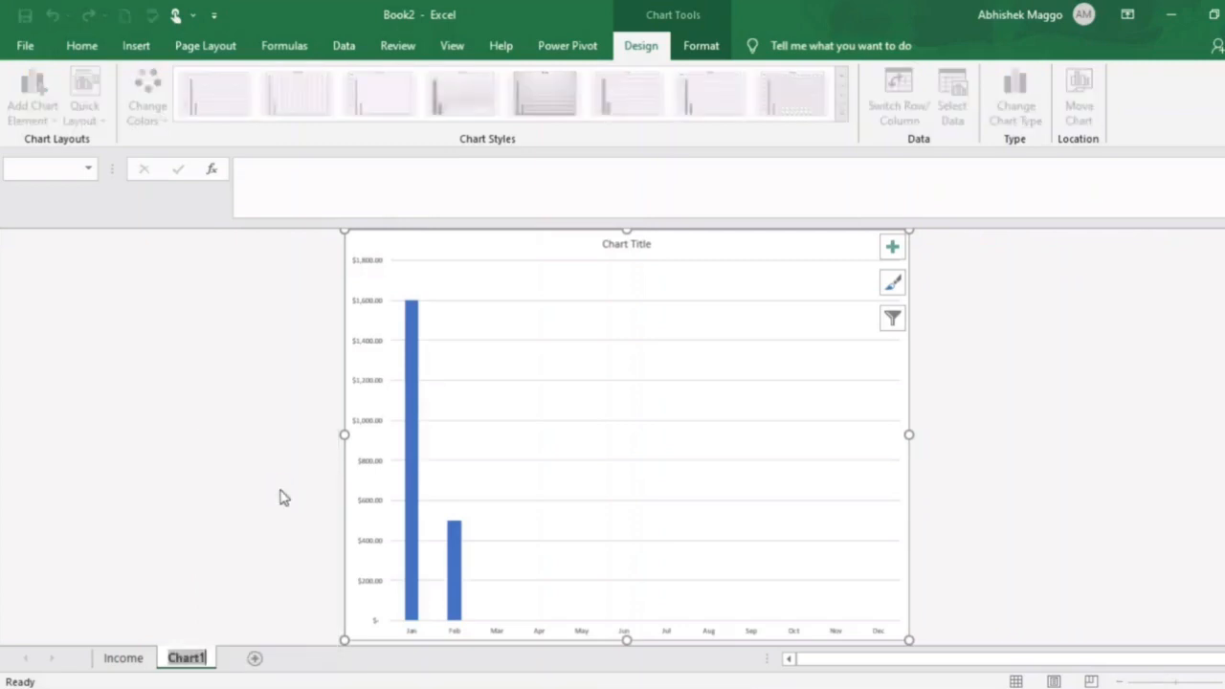
pyautogui.write('Income ')
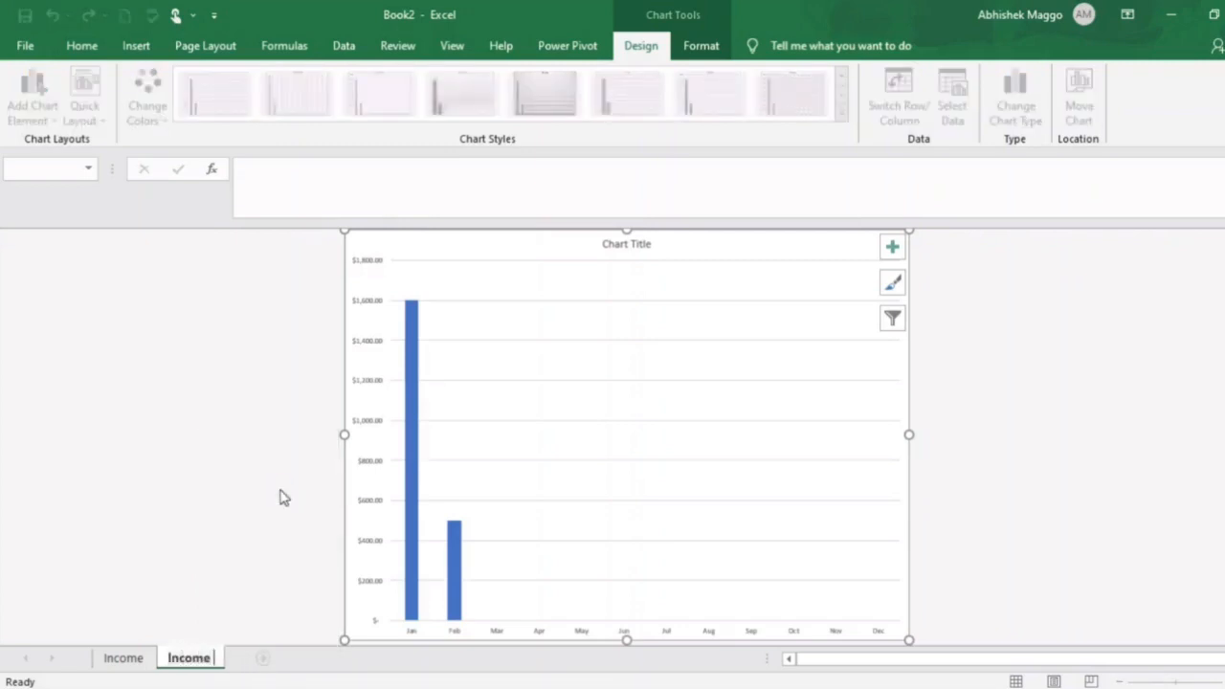
pyautogui.write('Chart')
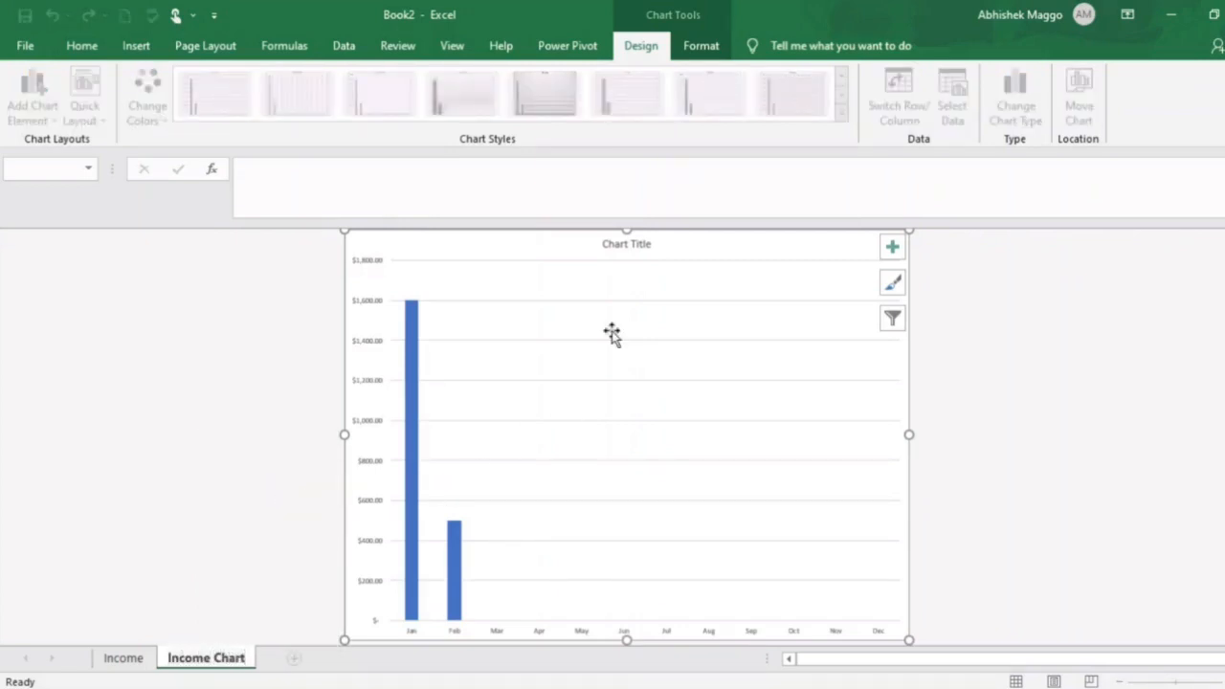
pyautogui.click(800, 251)
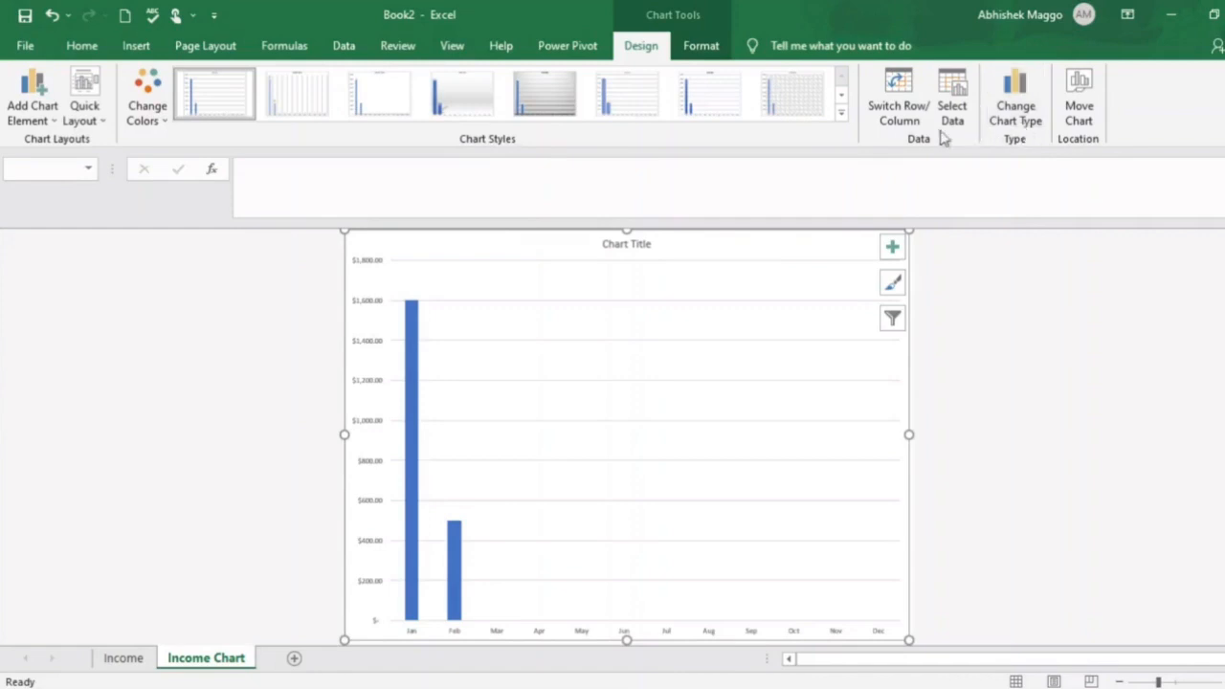
# Apply the dark grey gradient chart style with blue columns to the chart and set its title to Income.
pyautogui.click(842, 117)
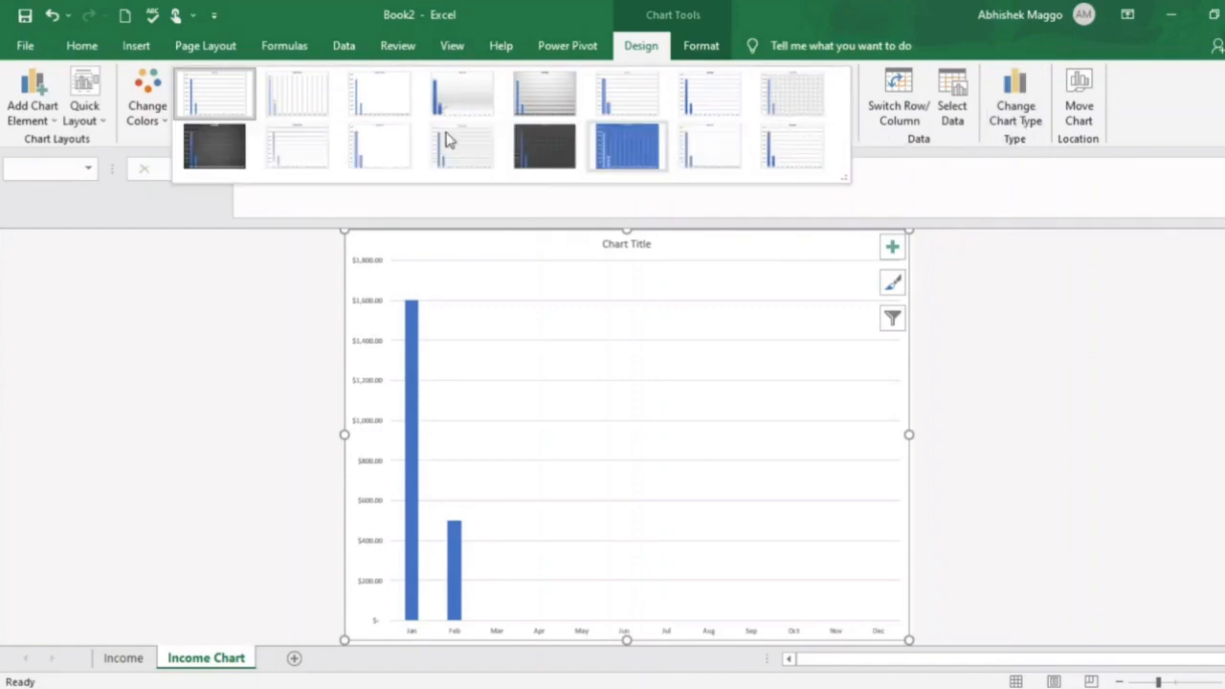
pyautogui.click(218, 161)
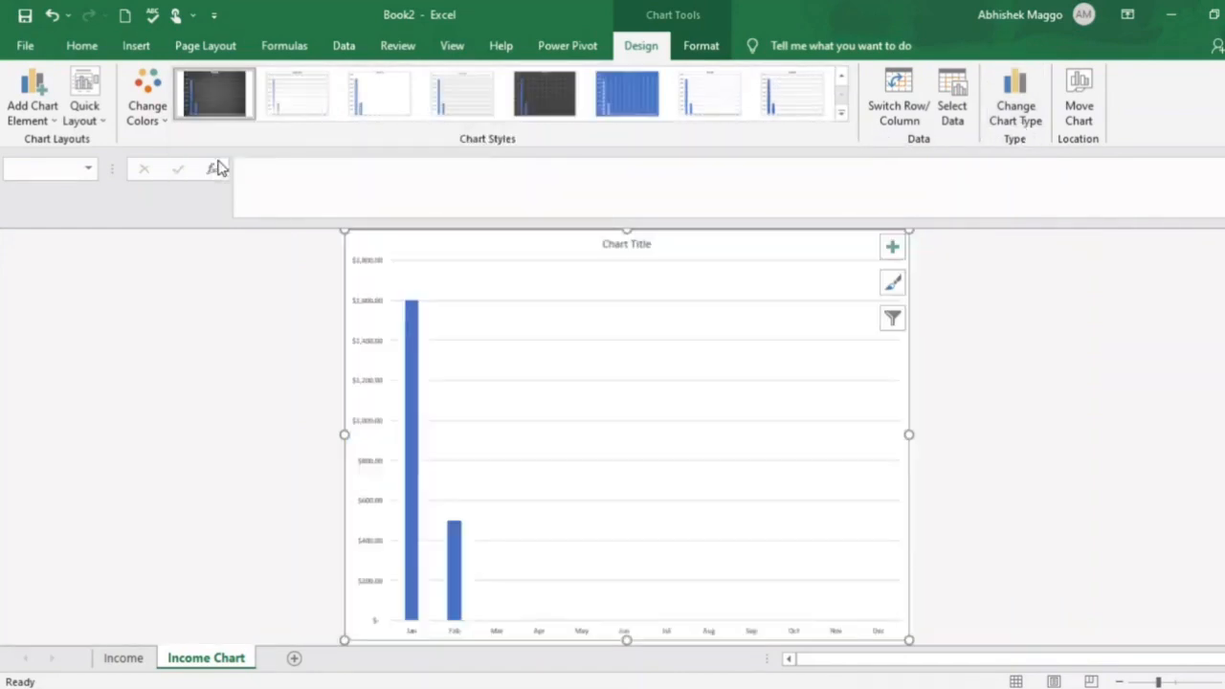
pyautogui.click(647, 246)
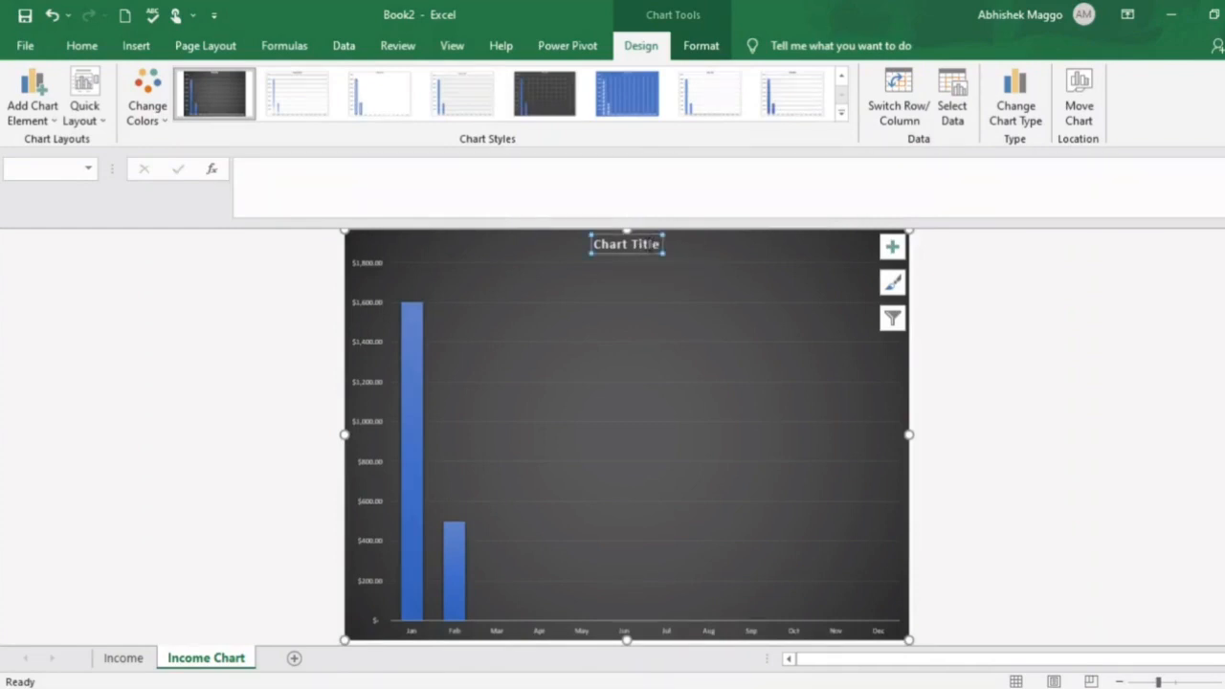
pyautogui.click(502, 177)
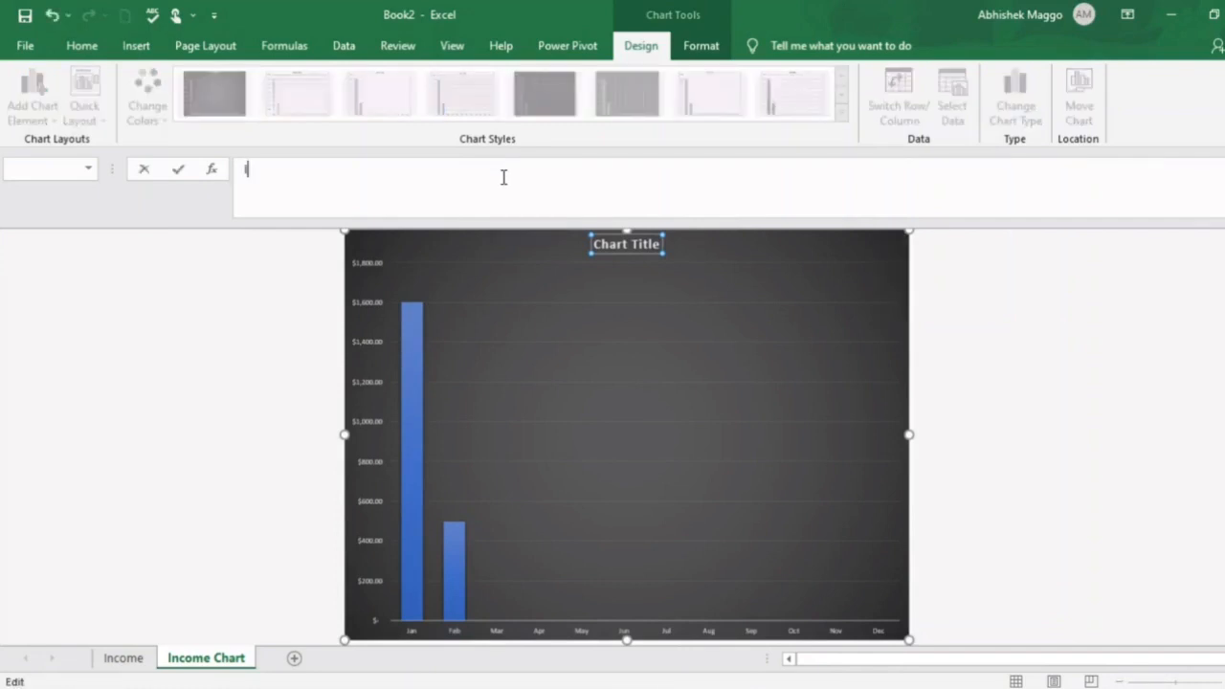
pyautogui.press('Return')
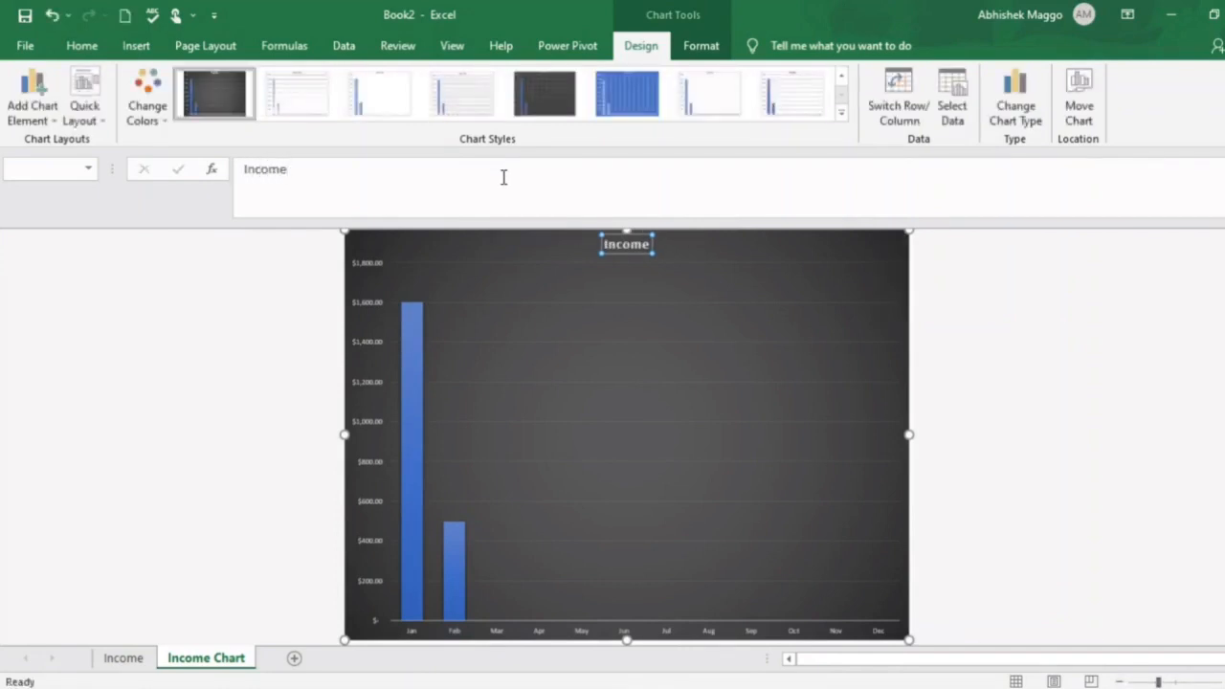
pyautogui.click(709, 252)
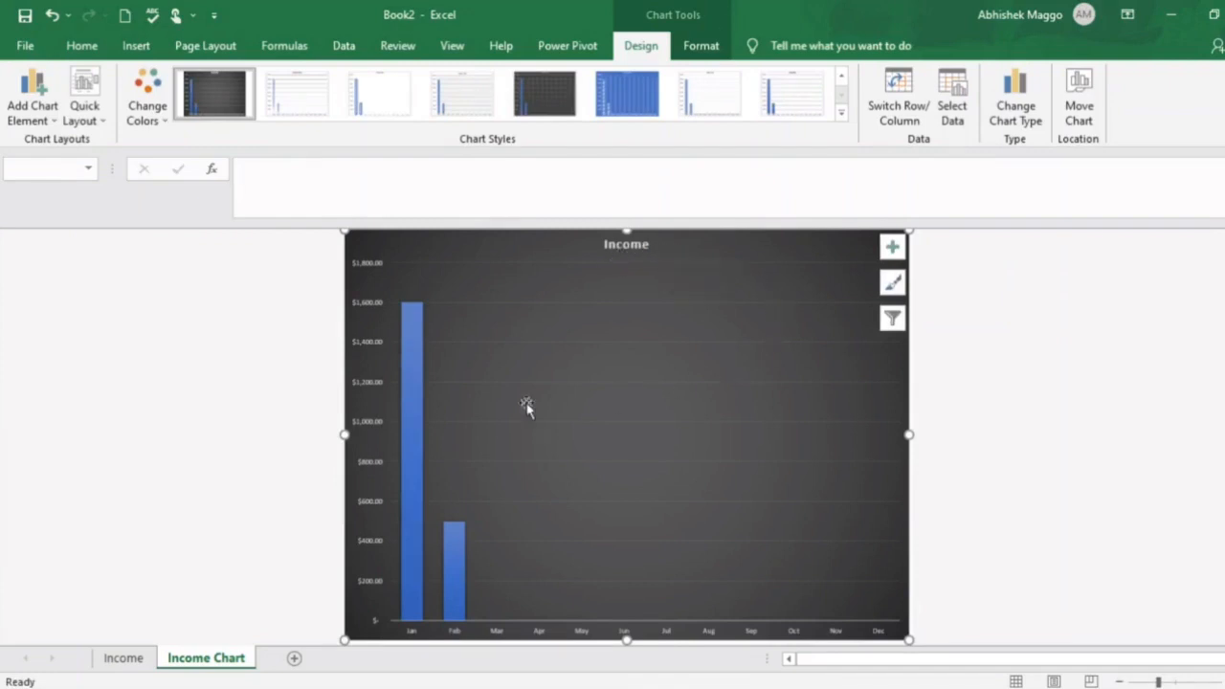
# Add data labels above the columns of the Income chart.
pyautogui.moveTo(407, 380)
pyautogui.click(894, 252)
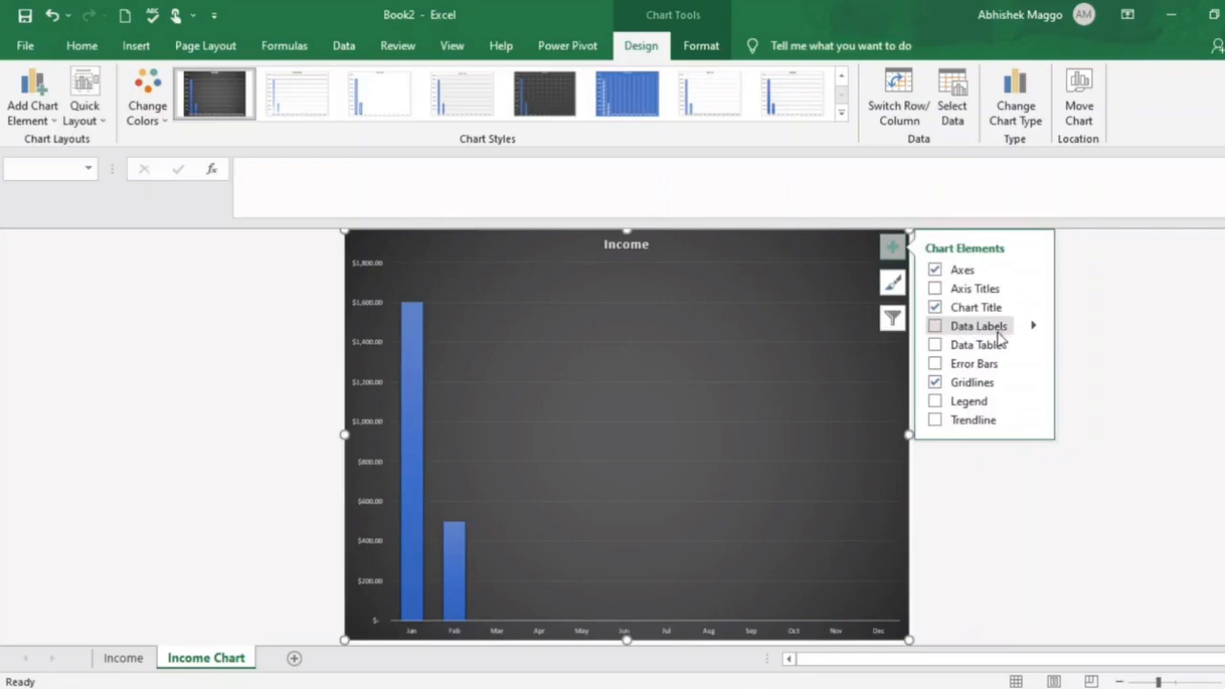
pyautogui.click(936, 327)
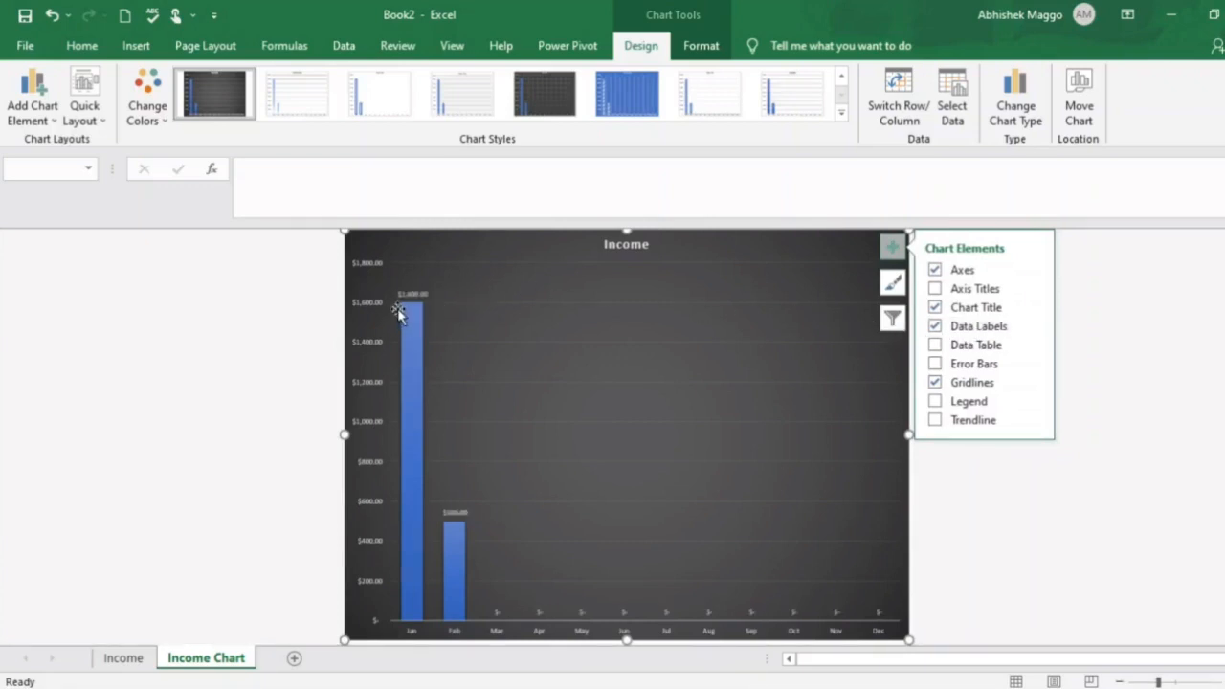
pyautogui.keyDown('ctrl'); pyautogui.scroll(5, 399, 313); pyautogui.keyUp('ctrl')
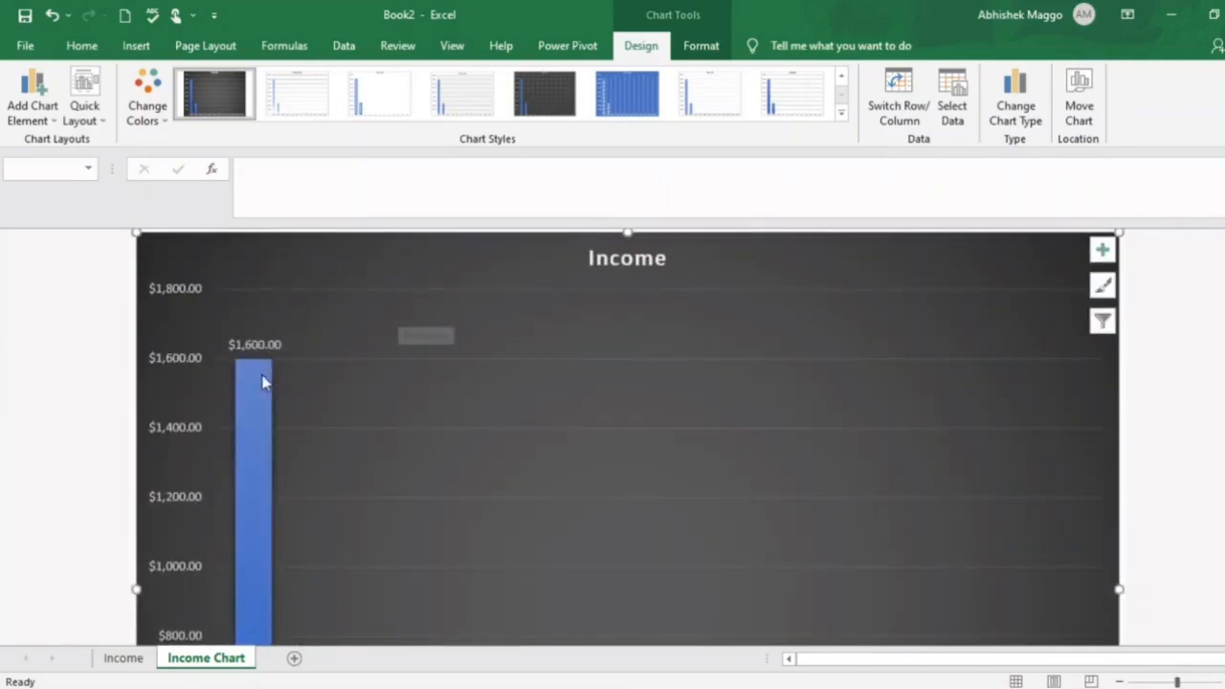
pyautogui.keyDown('ctrl'); pyautogui.scroll(-5, 319, 356); pyautogui.keyUp('ctrl')
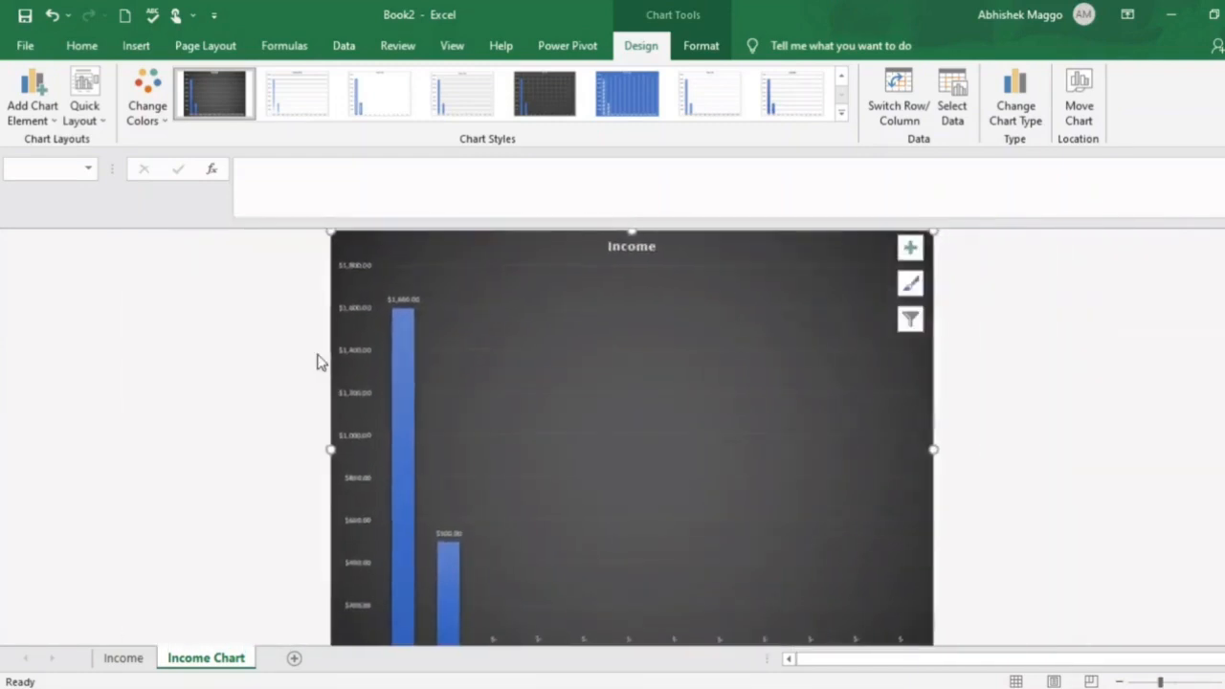
# Enter 1000 as the April amount for Cheque 1 on the Income sheet and check the April column in the Income Chart.
pyautogui.click(138, 660)
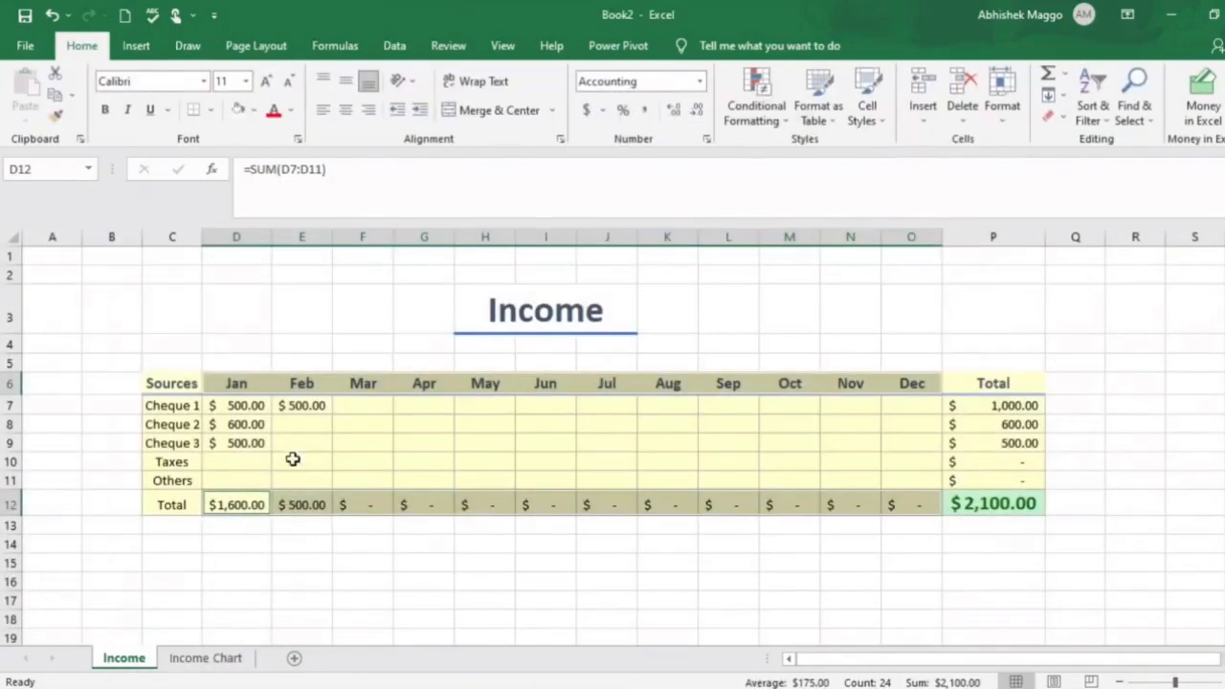
pyautogui.click(426, 443)
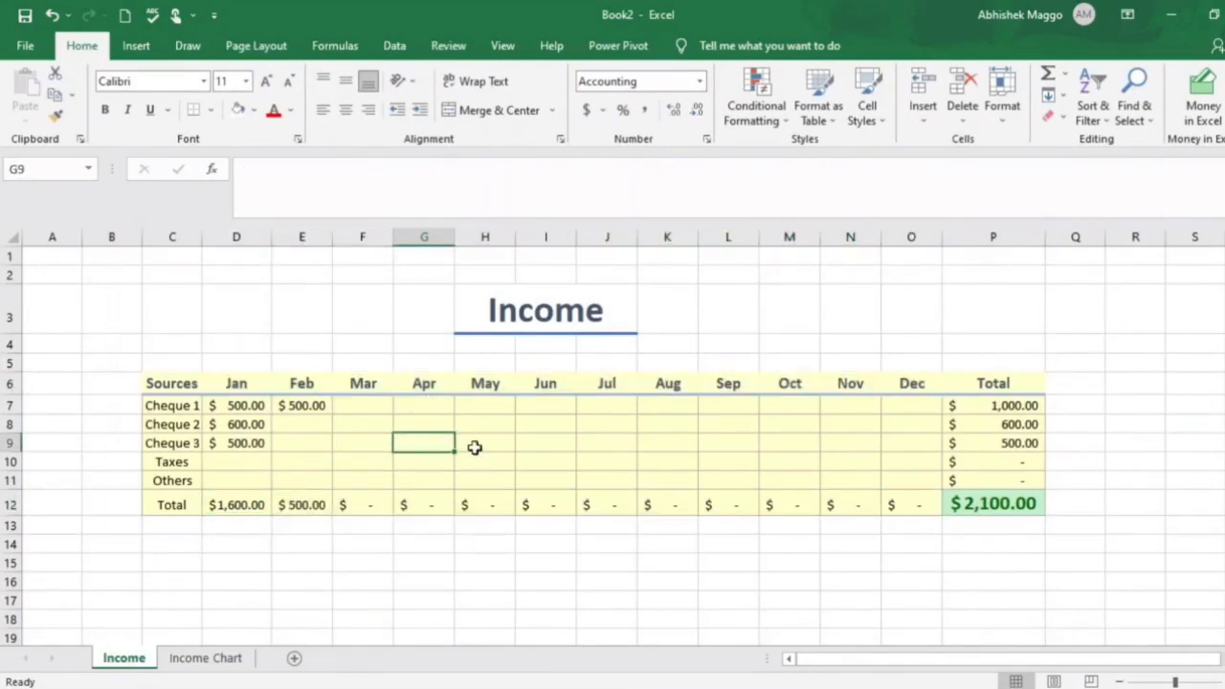
pyautogui.click(430, 408)
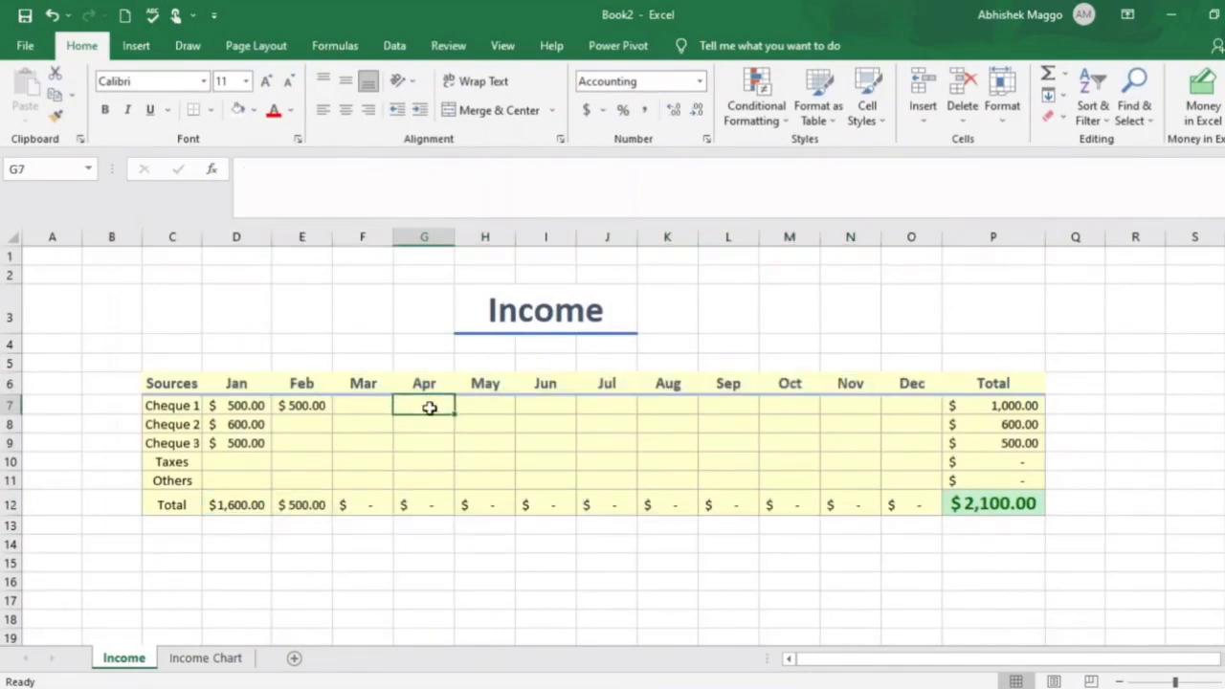
pyautogui.write('1000')
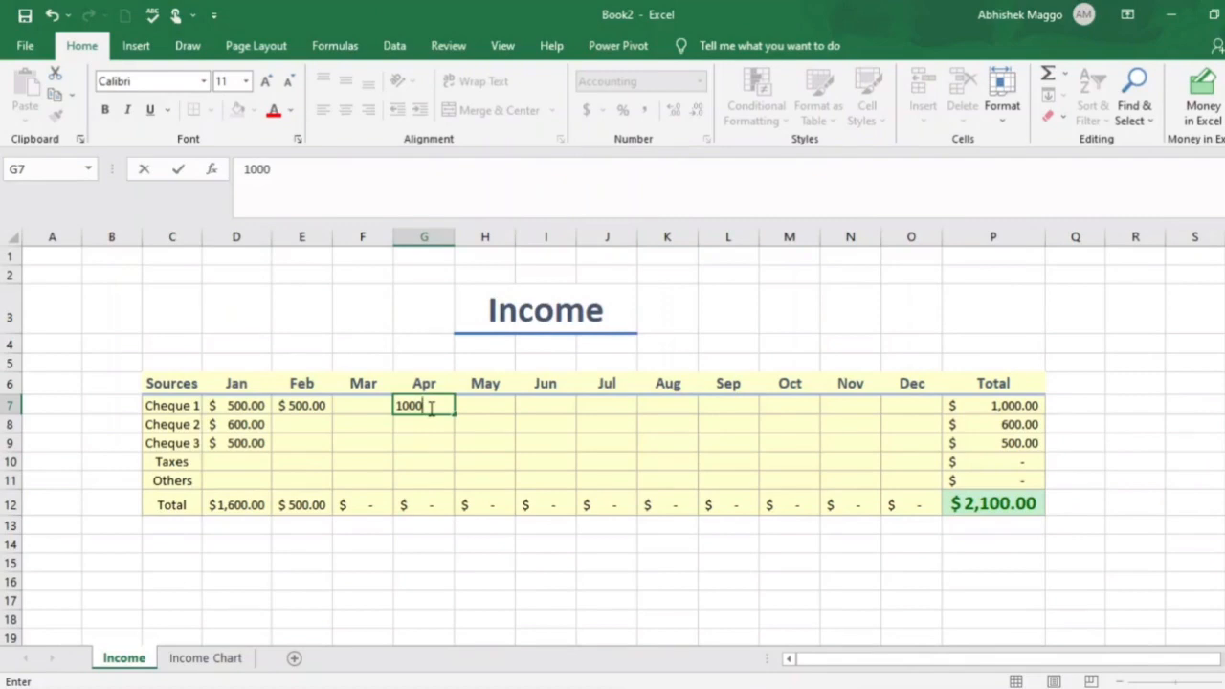
pyautogui.press('Return')
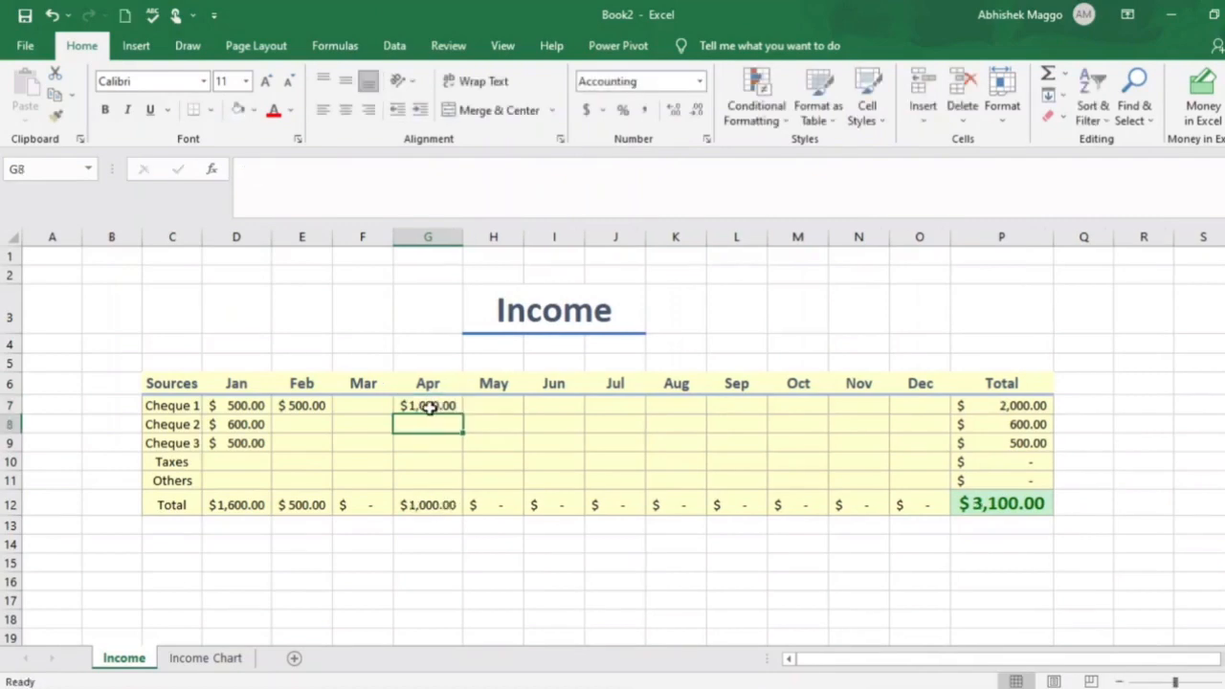
pyautogui.click(206, 659)
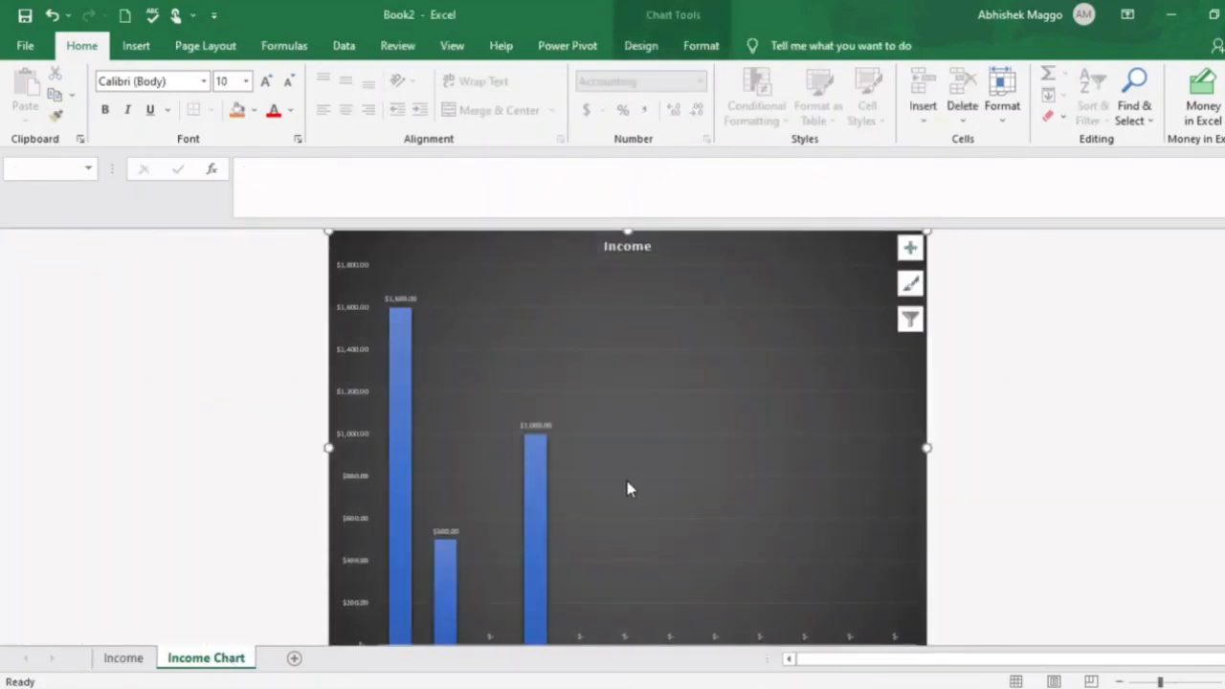
pyautogui.scroll(-1, 627, 488)
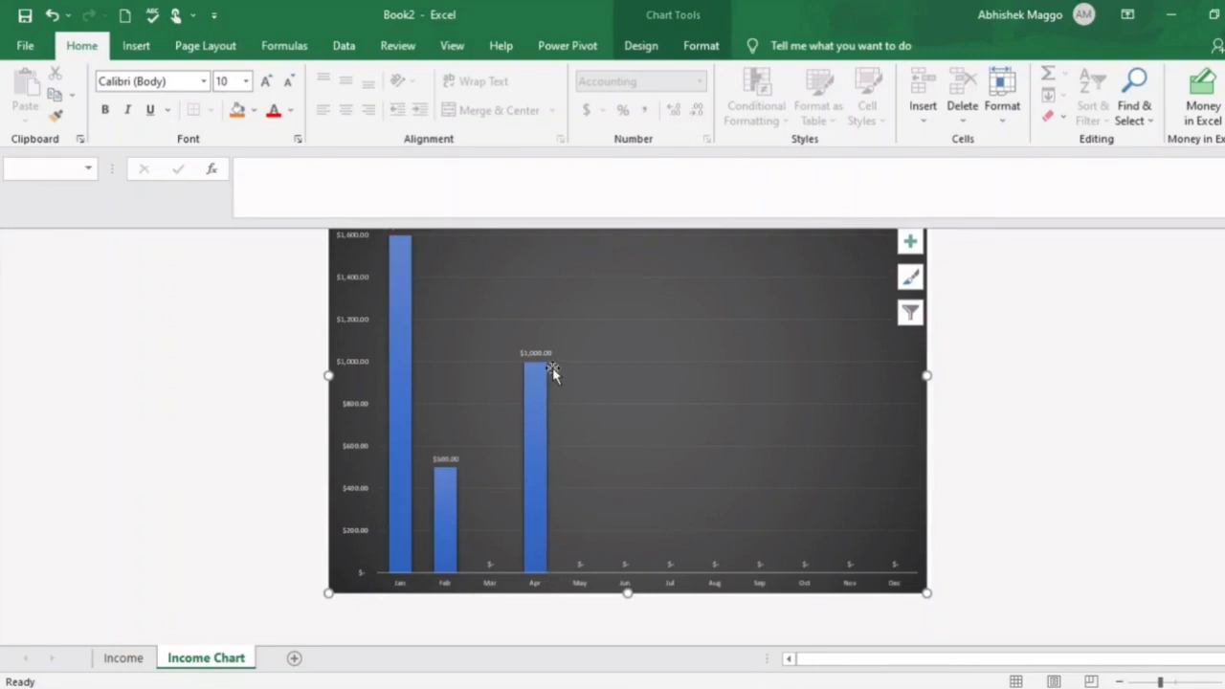
pyautogui.scroll(1, 552, 368)
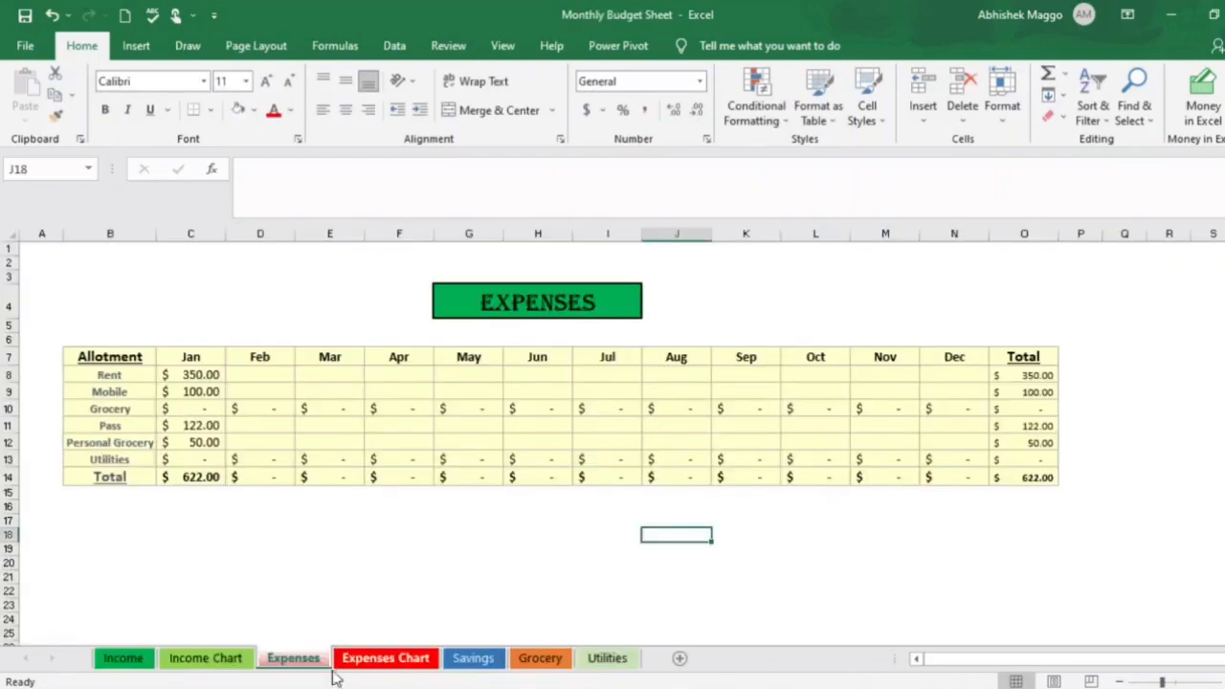
# Review the Income, Income Chart, Expenses, Expenses Chart, Savings, Grocery and Utilities sheets of the Monthly Budget Sheet workbook.
pyautogui.click(144, 660)
pyautogui.click(214, 660)
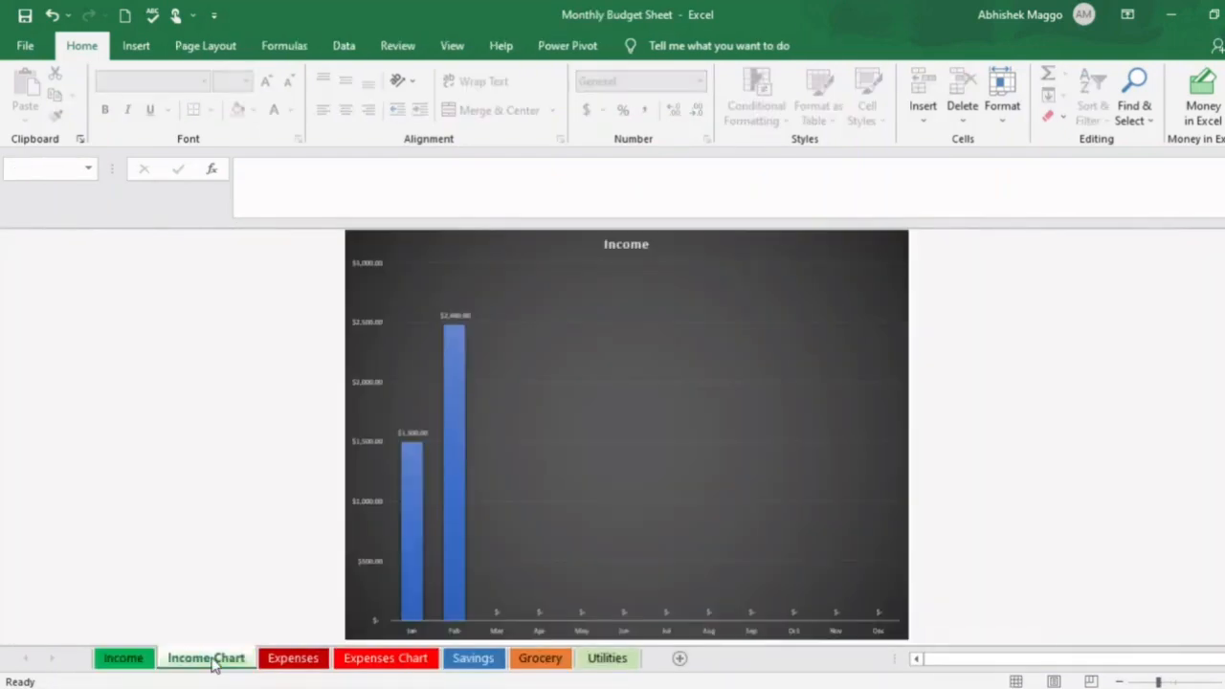
pyautogui.click(302, 661)
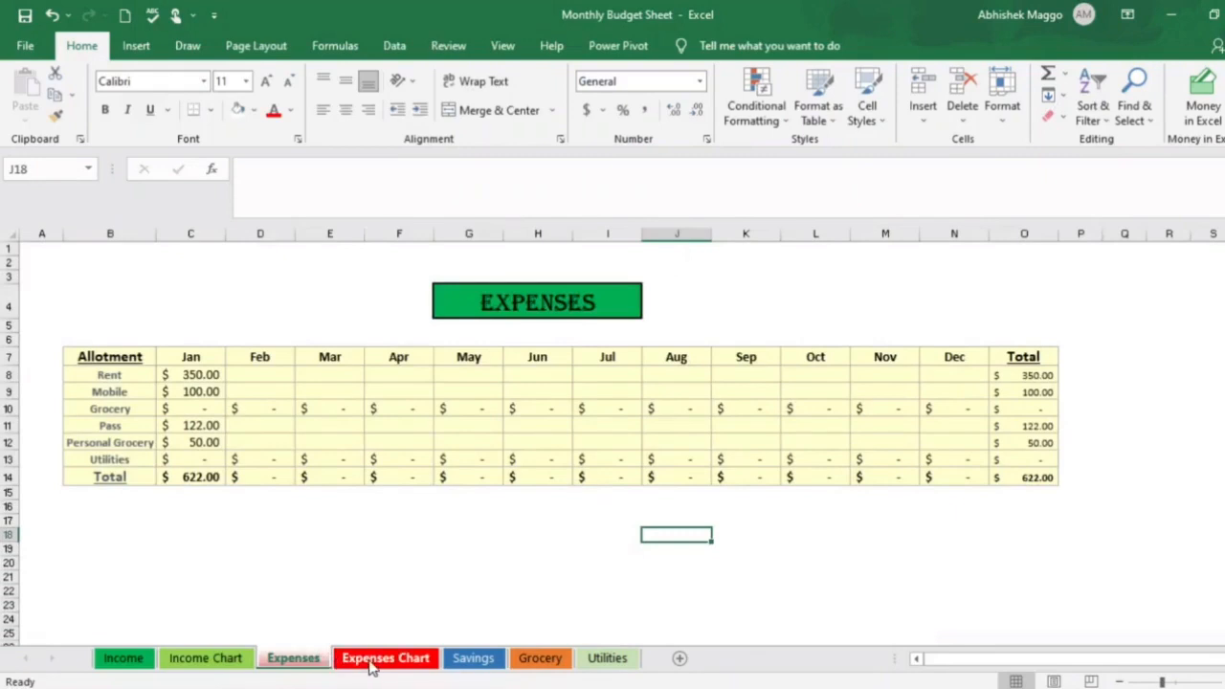
pyautogui.click(374, 659)
pyautogui.click(494, 661)
pyautogui.click(538, 661)
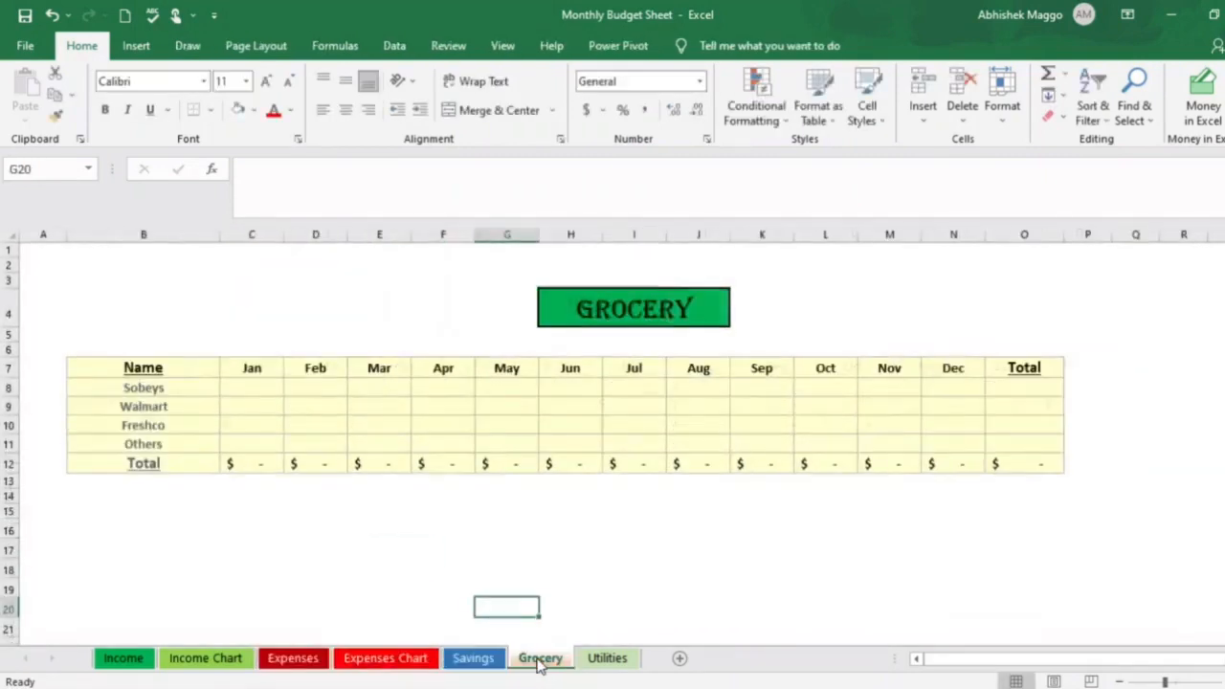
pyautogui.click(607, 663)
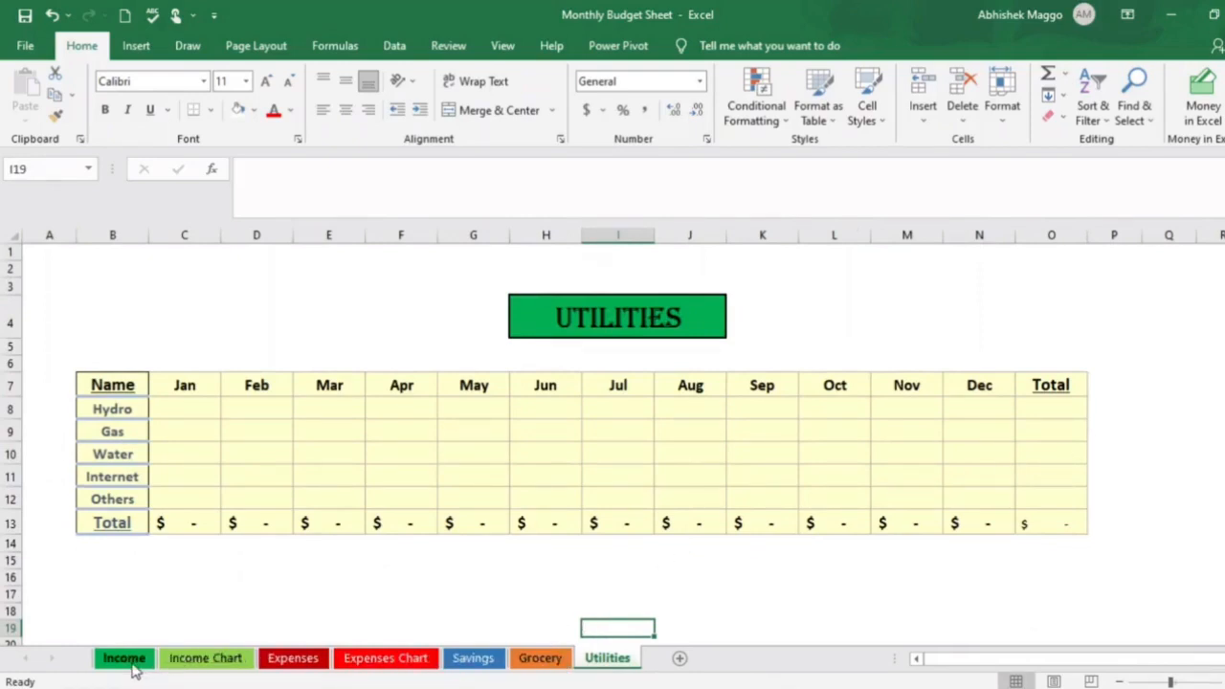
# Change the Savings sheet's tab color to a darker shade of the theme blue.
pyautogui.rightClick(472, 660)
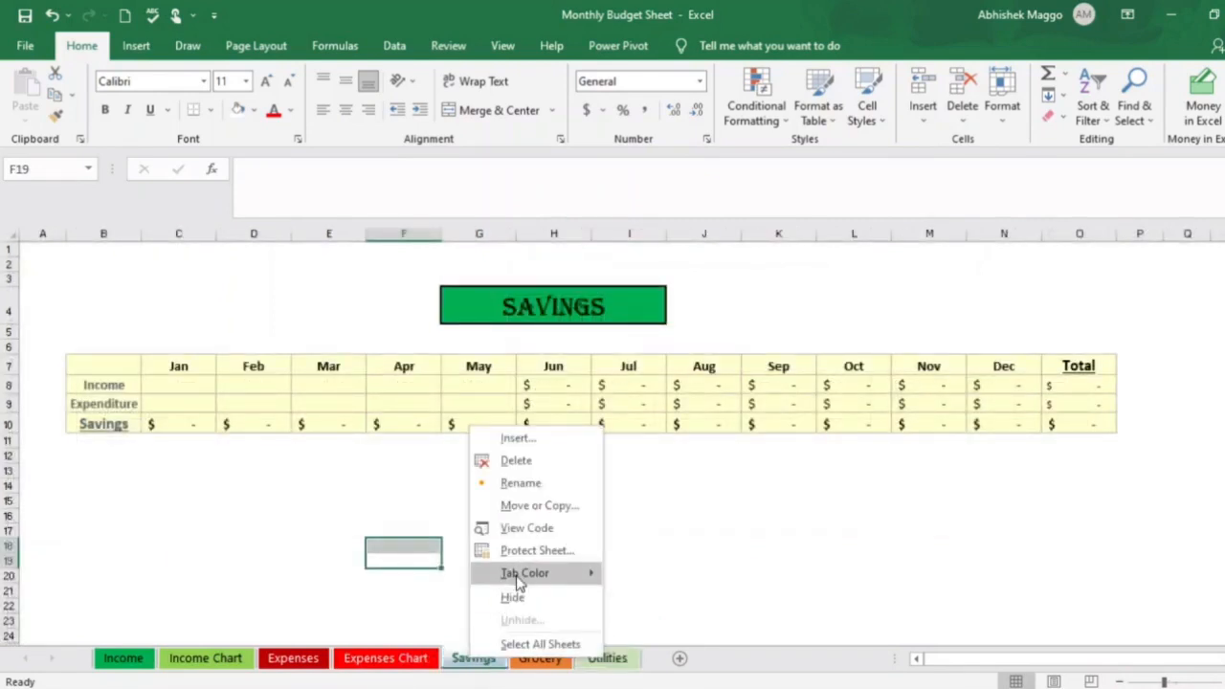
pyautogui.moveTo(518, 579)
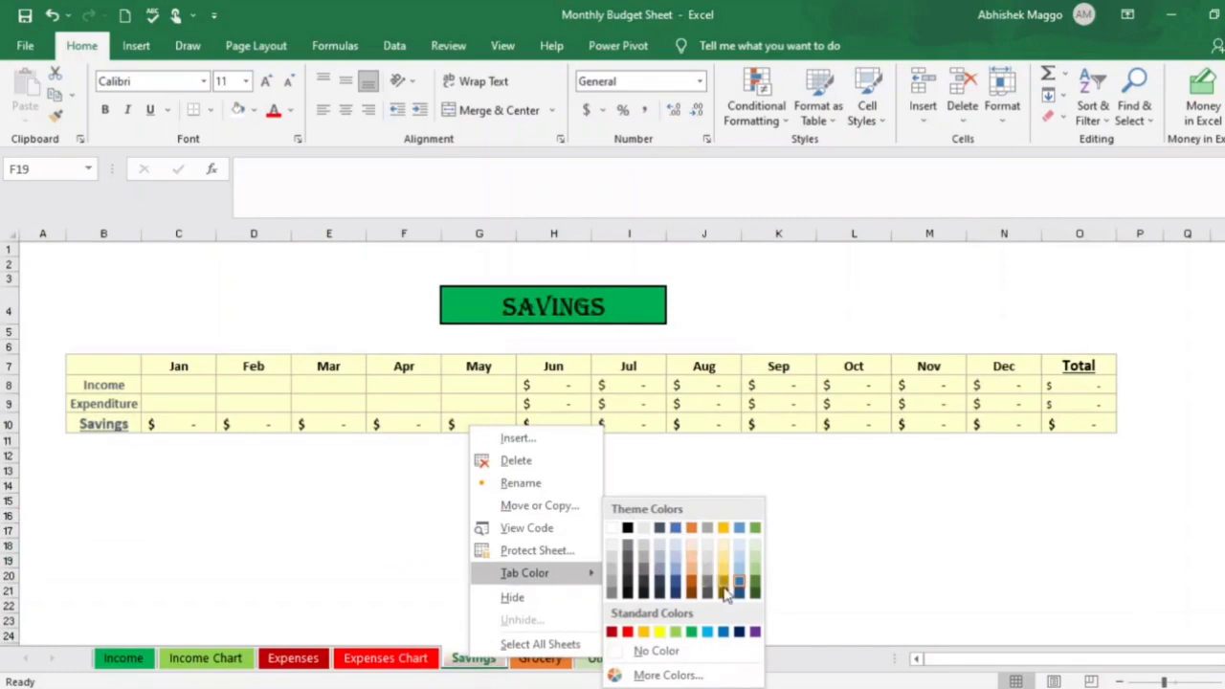
pyautogui.click(680, 586)
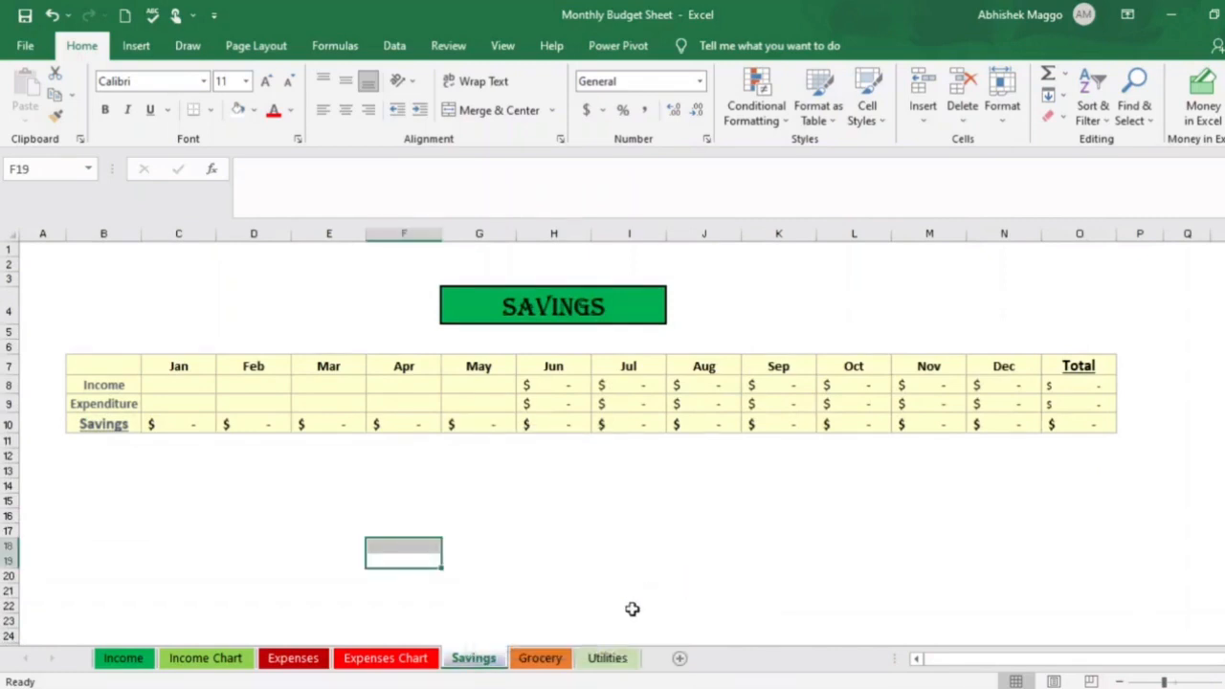
pyautogui.click(426, 660)
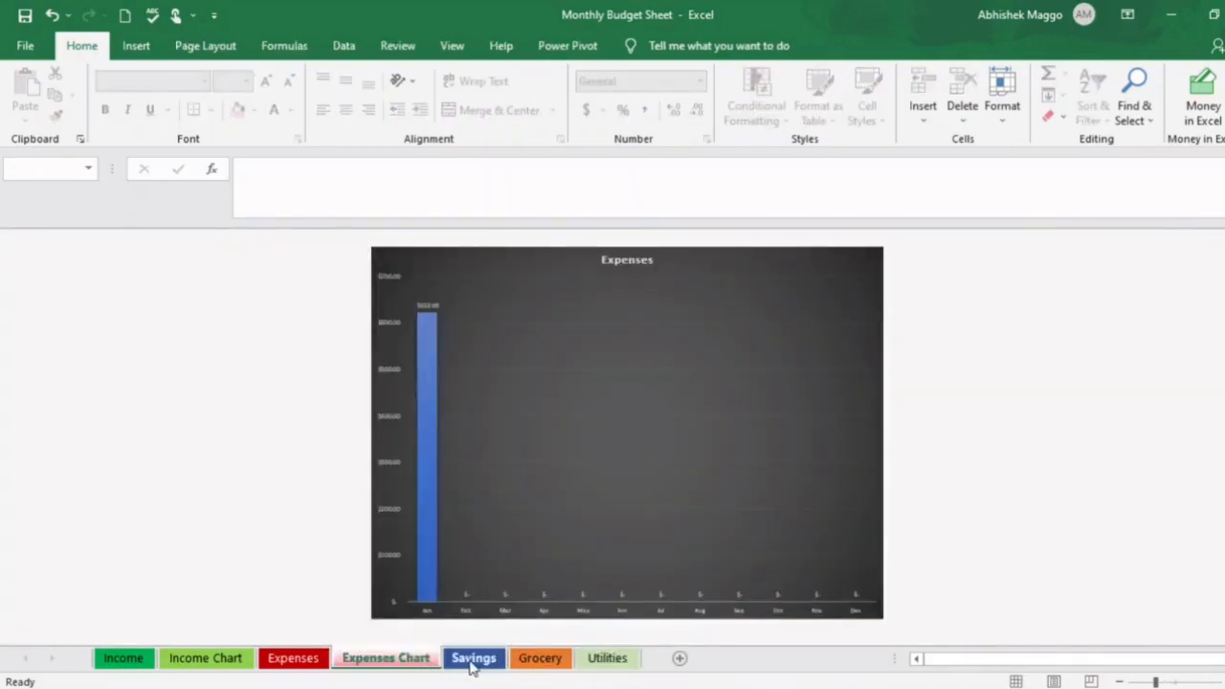
# Enter Sobeys amounts of 50 for March, 40 for April and 60 for May on the Grocery sheet.
pyautogui.click(294, 660)
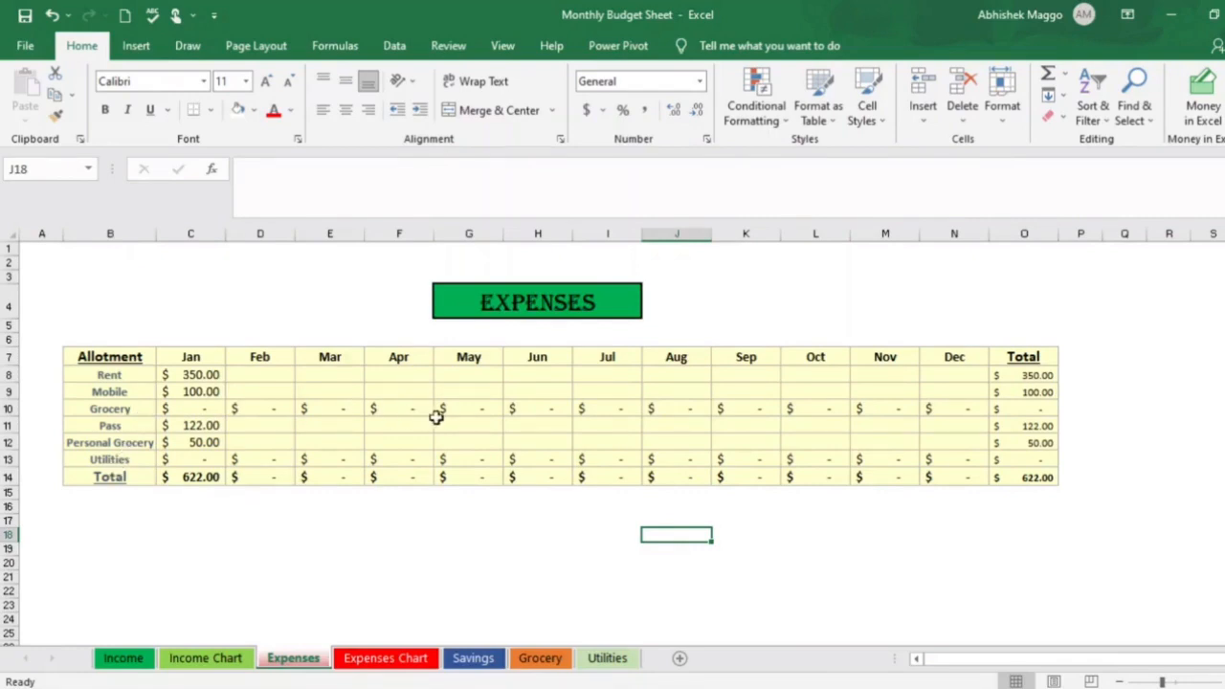
pyautogui.click(541, 659)
pyautogui.click(258, 409)
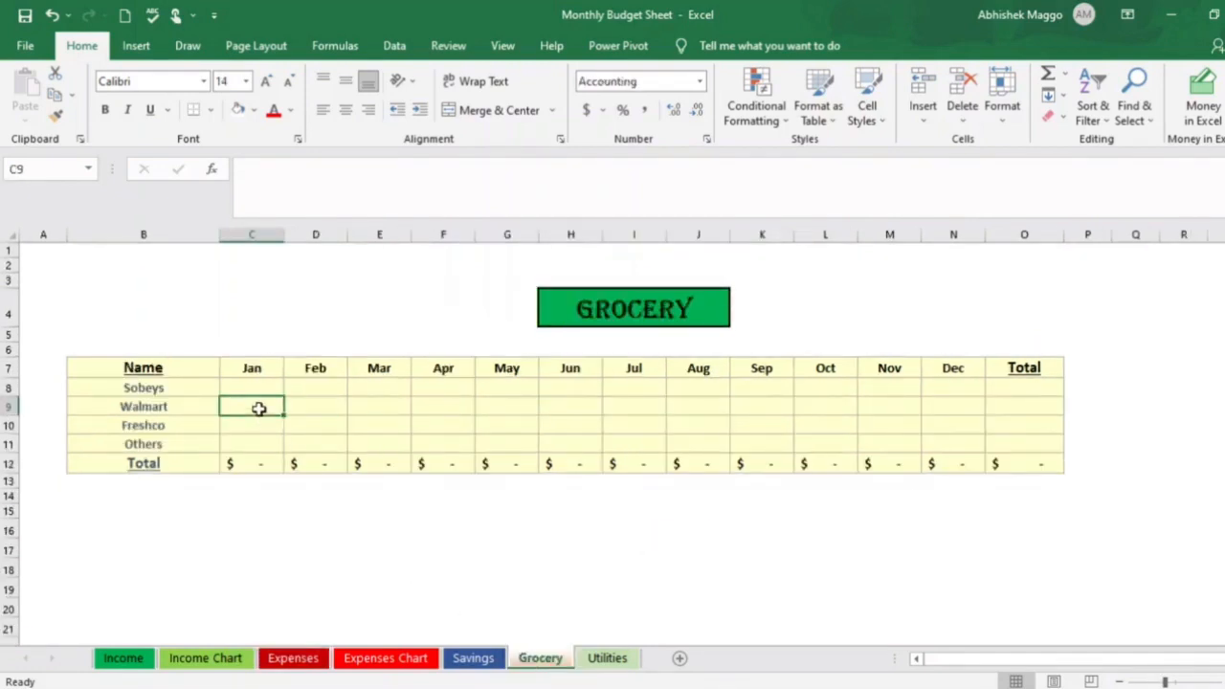
pyautogui.click(372, 388)
pyautogui.write('50')
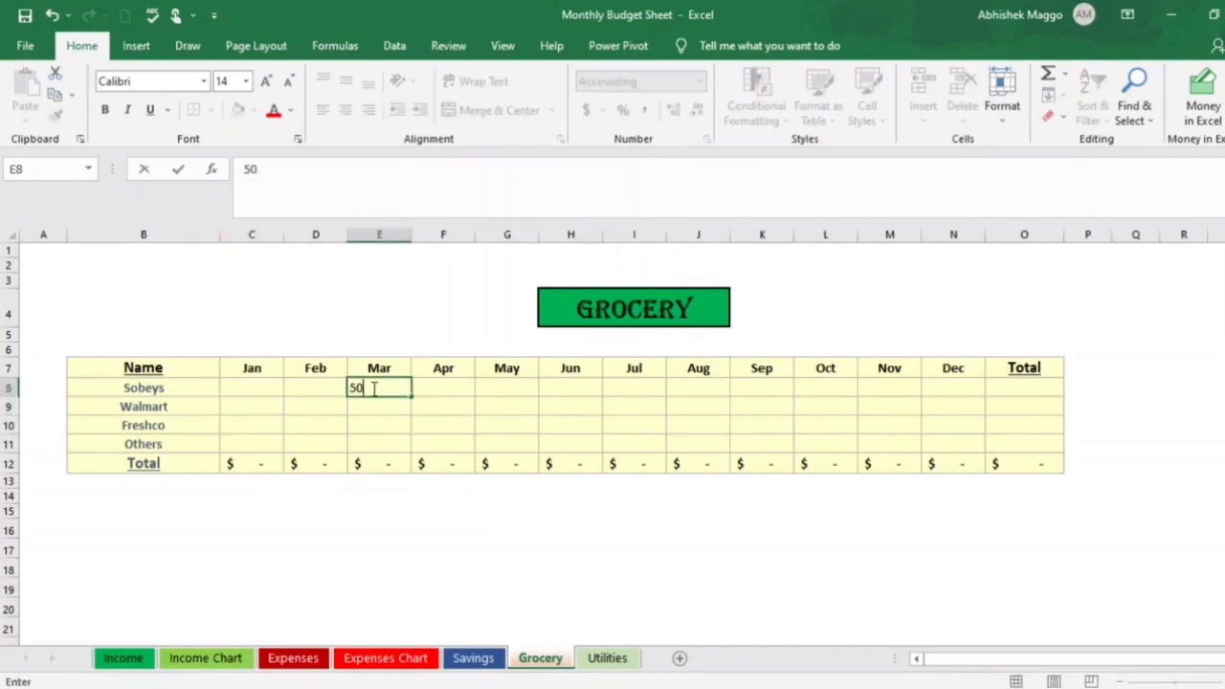
pyautogui.press('Tab')
pyautogui.write('40')
pyautogui.press('Tab')
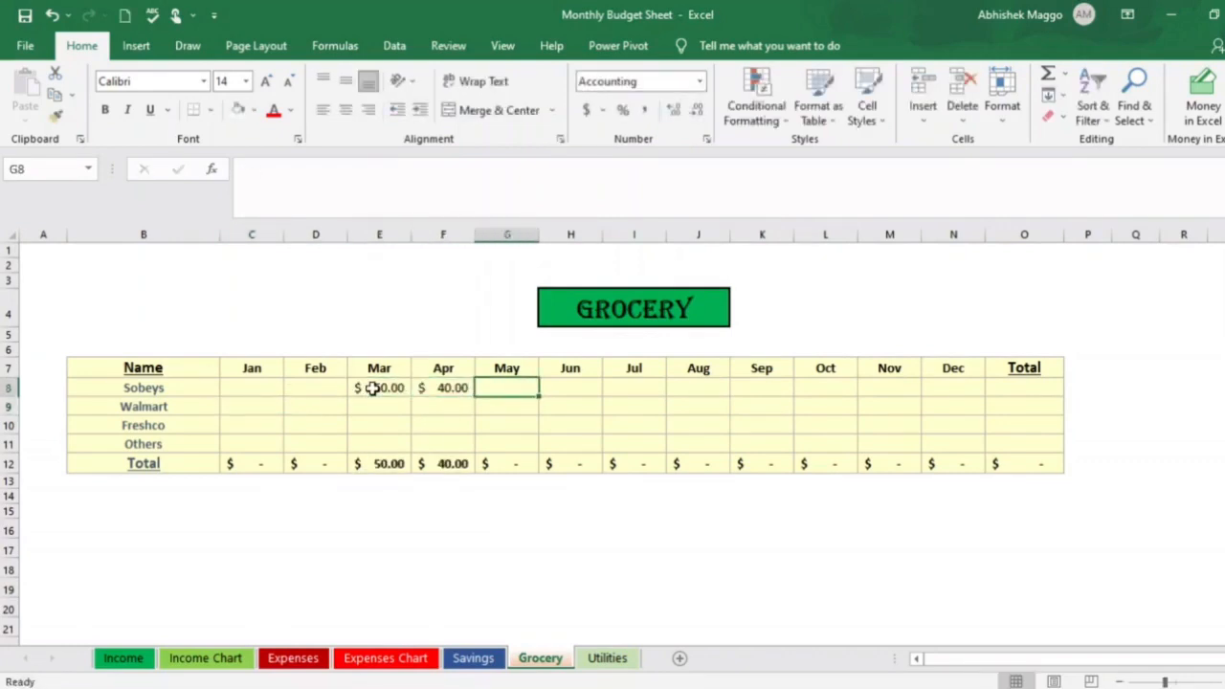
pyautogui.write('60')
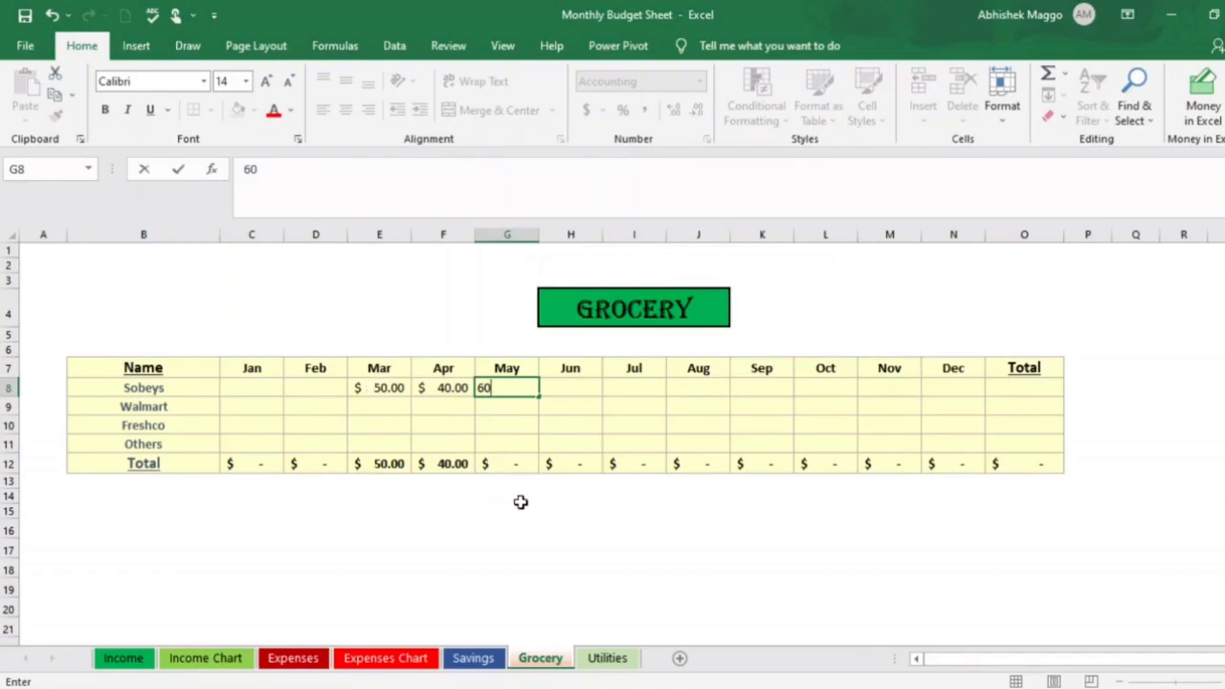
pyautogui.press('Return')
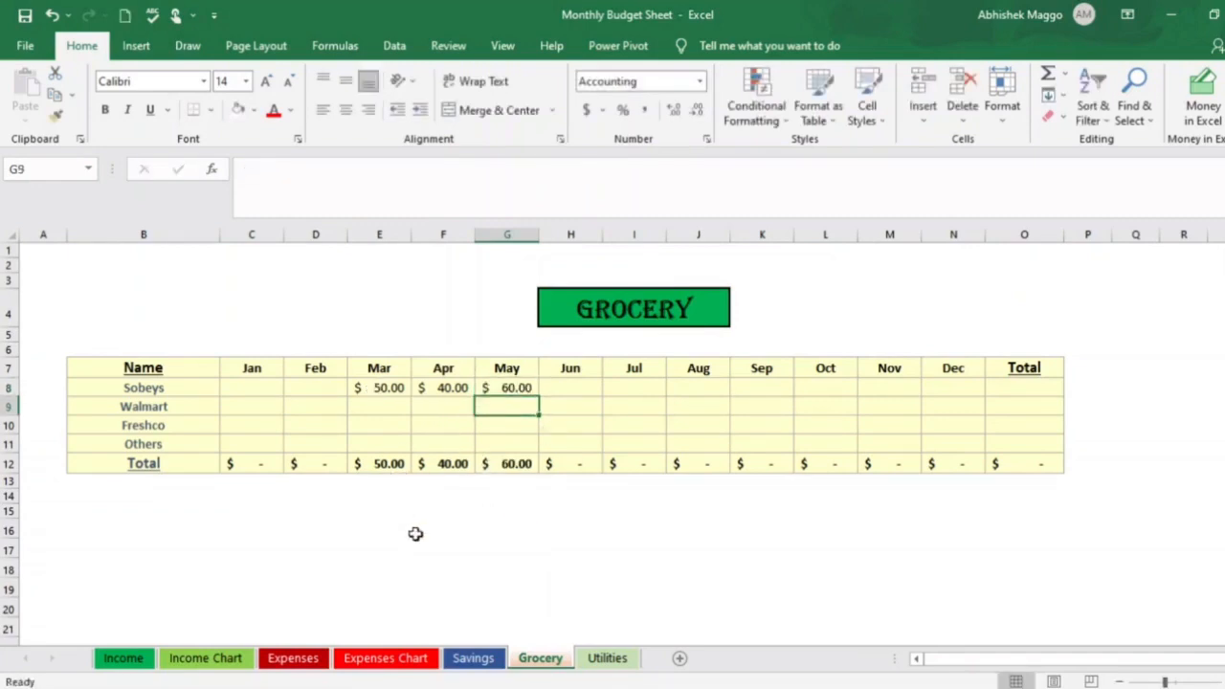
# Compare the Grocery row on the Expenses sheet with the monthly totals on the Grocery sheet.
pyautogui.click(293, 659)
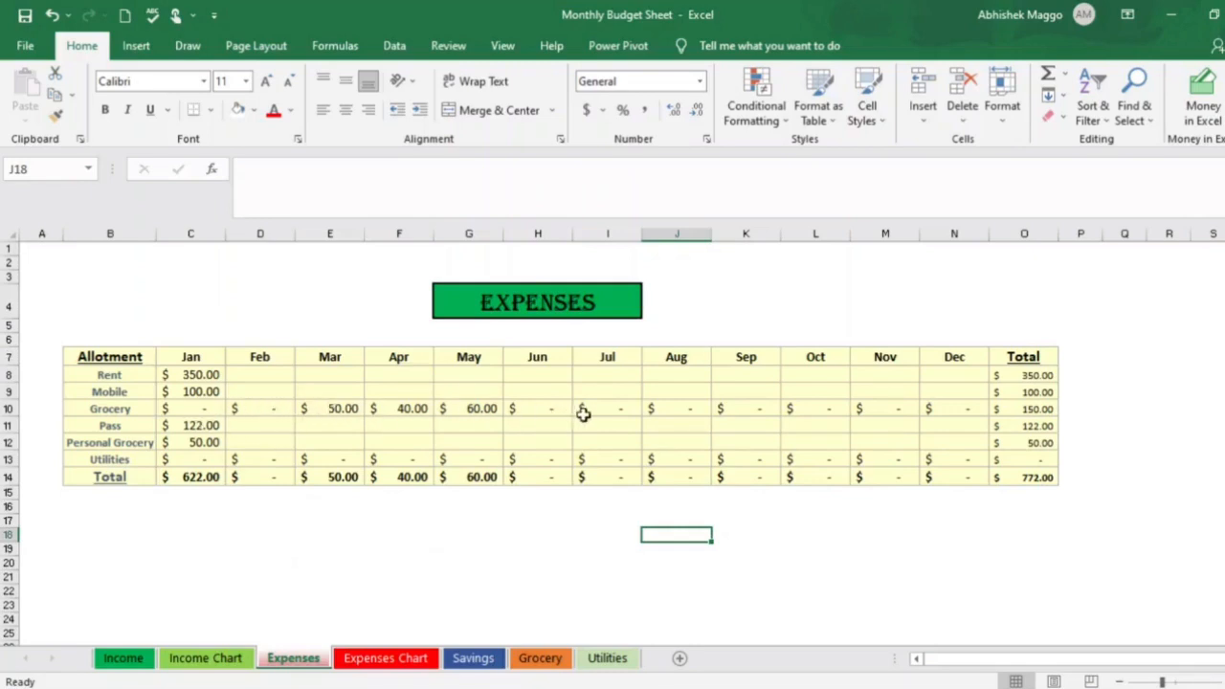
pyautogui.click(540, 658)
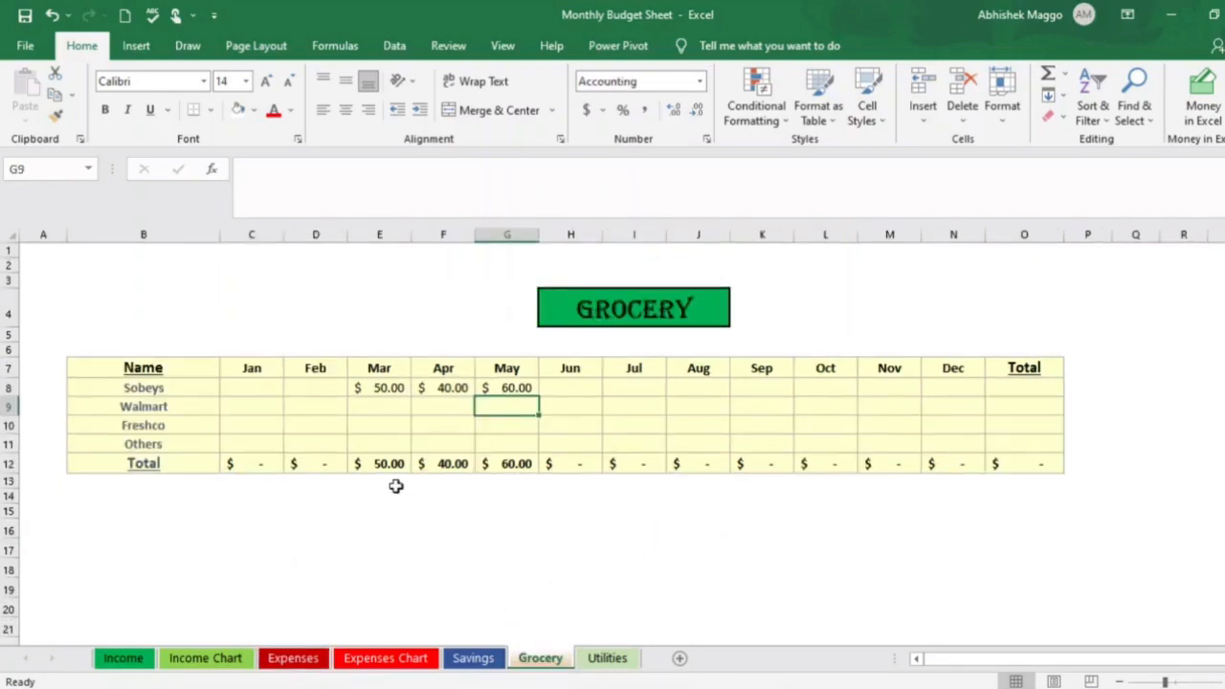
pyautogui.click(292, 657)
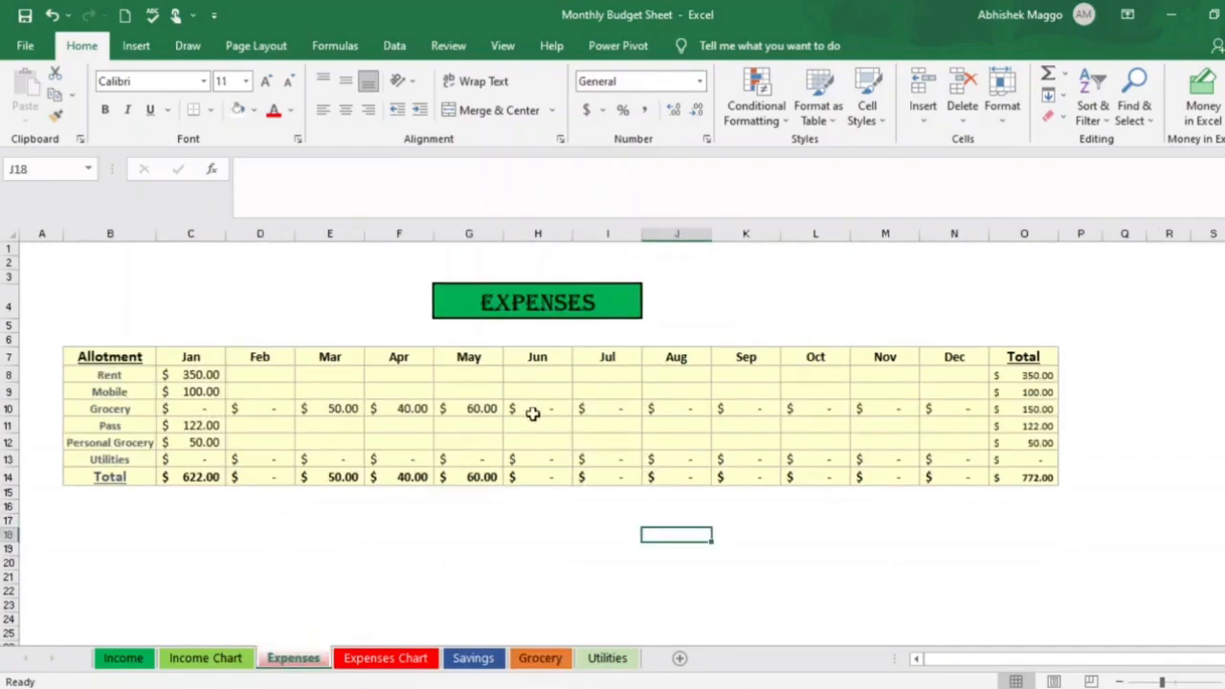
# Enter Gas amounts of 50 for March and 20 for April on the Utilities sheet.
pyautogui.click(607, 658)
pyautogui.click(332, 428)
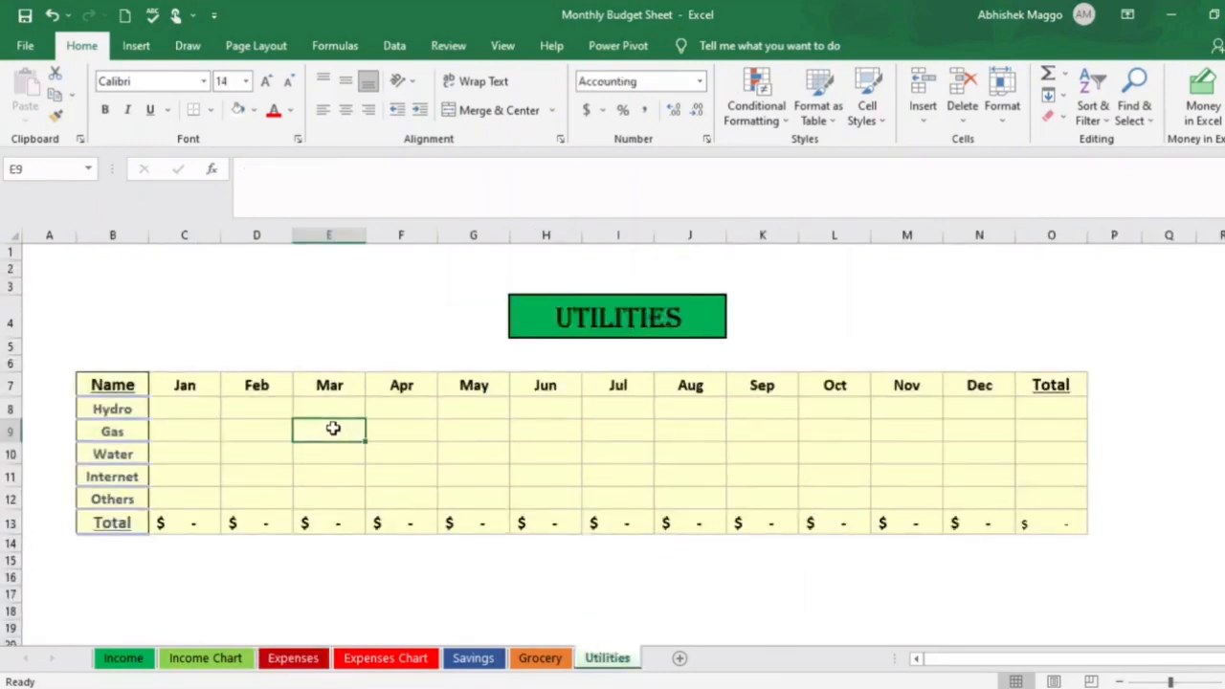
pyautogui.write('50')
pyautogui.press('Tab')
pyautogui.write('20')
pyautogui.press('Tab')
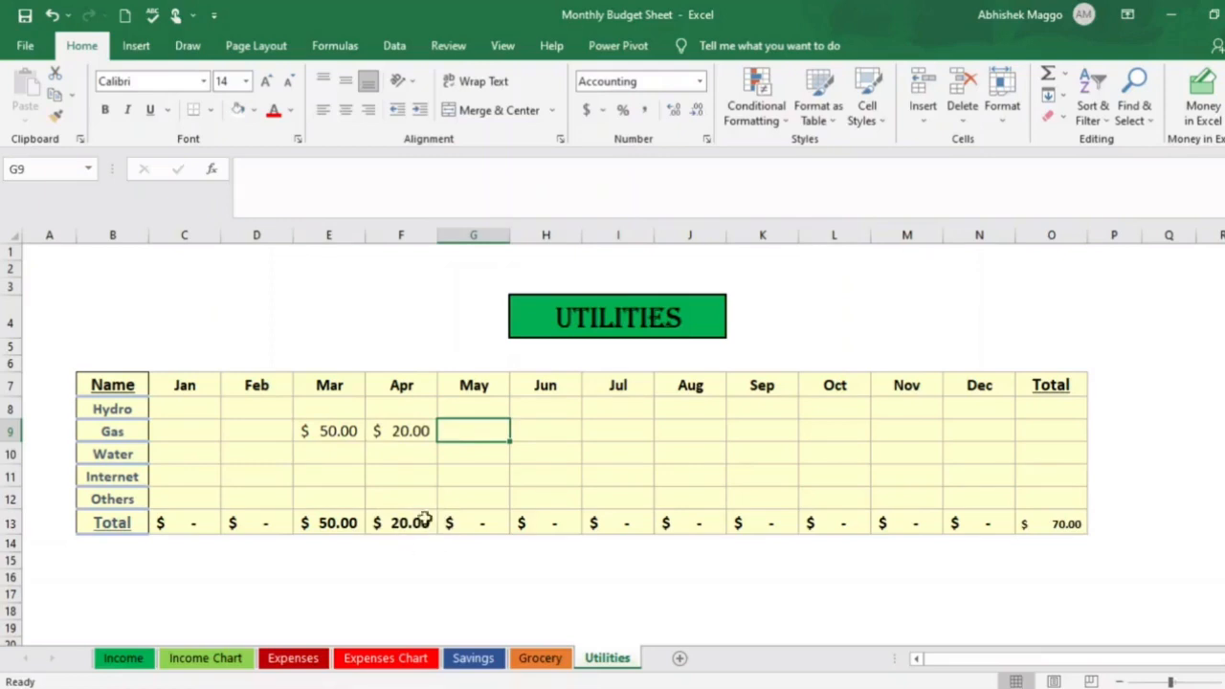
# Check the linked Grocery and Utilities rows on the Expenses sheet and the monthly columns in the Expenses Chart.
pyautogui.click(290, 660)
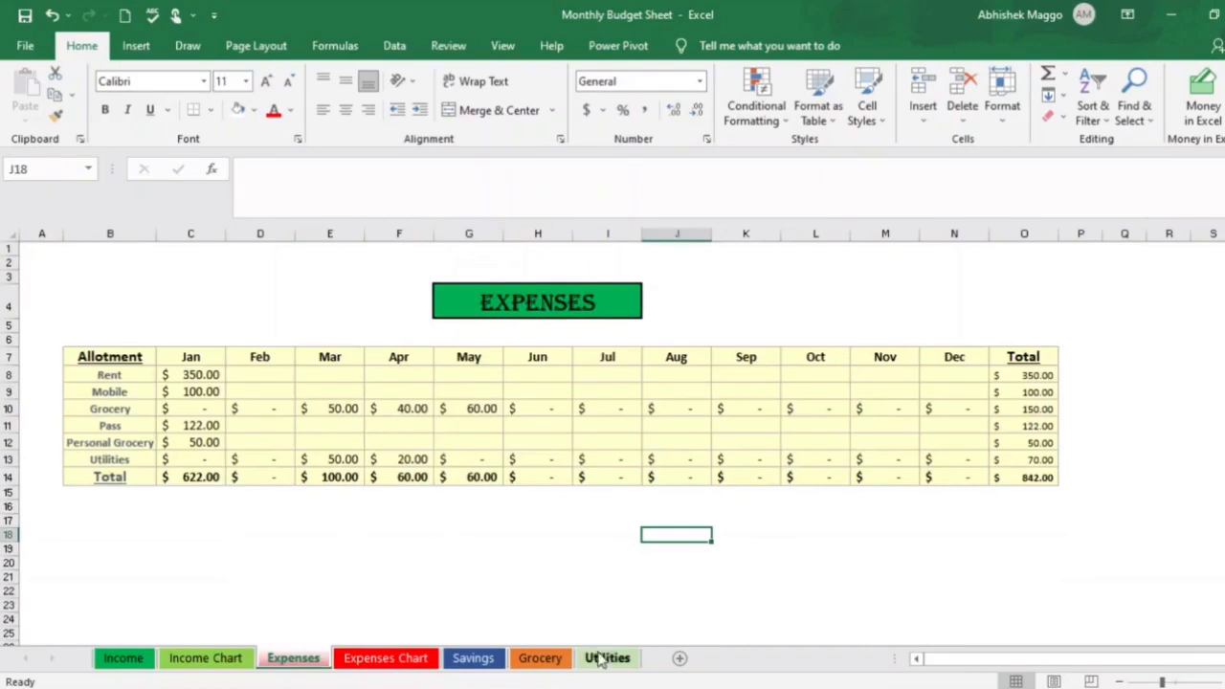
pyautogui.click(540, 659)
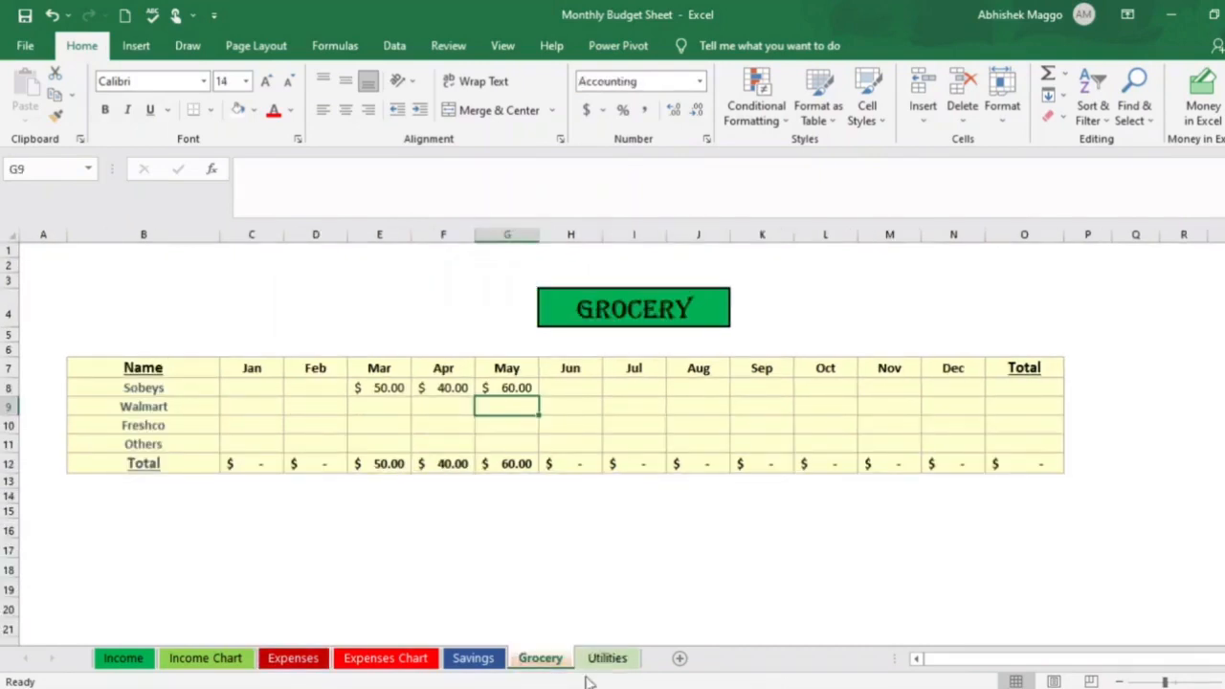
pyautogui.click(294, 658)
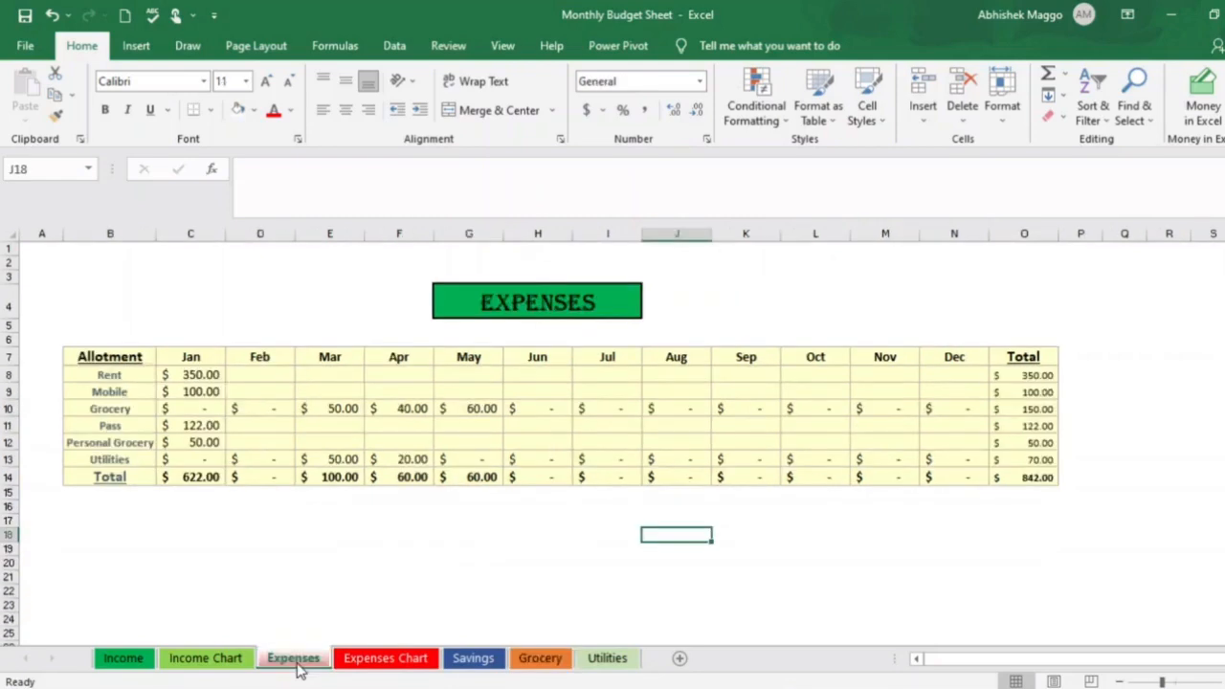
pyautogui.click(403, 665)
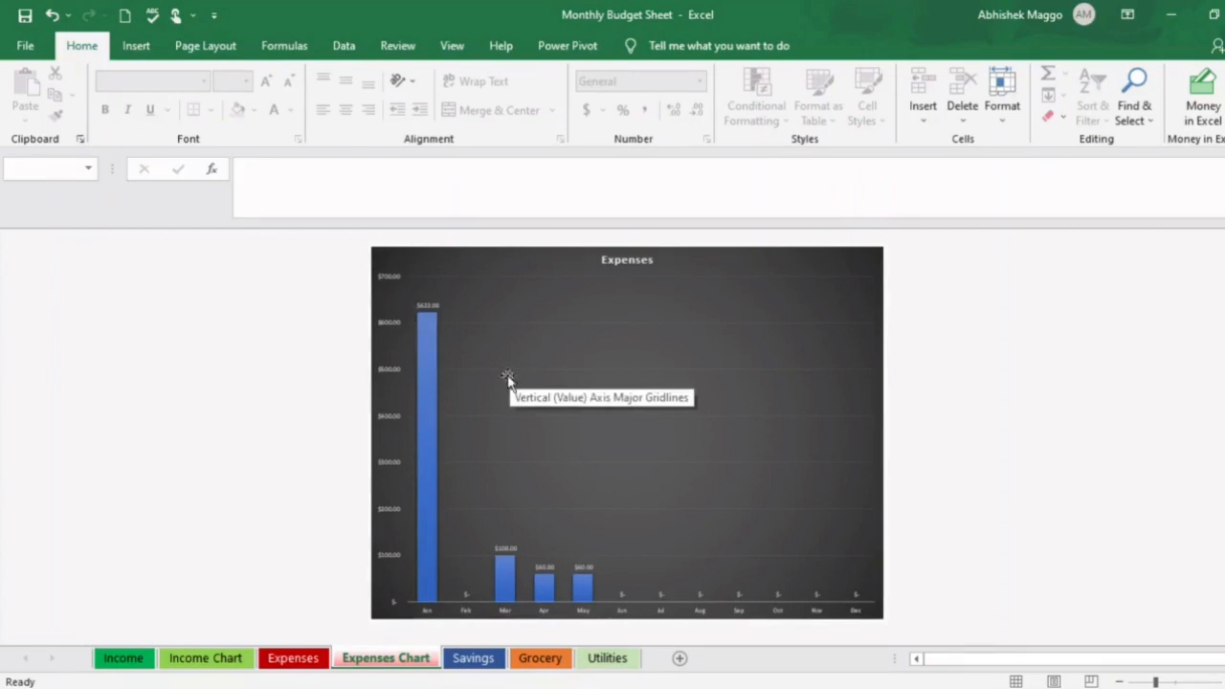
# On the Savings sheet, link January Income to the January total on the Income sheet (=Income!C15) and fill the formula through December.
pyautogui.click(474, 661)
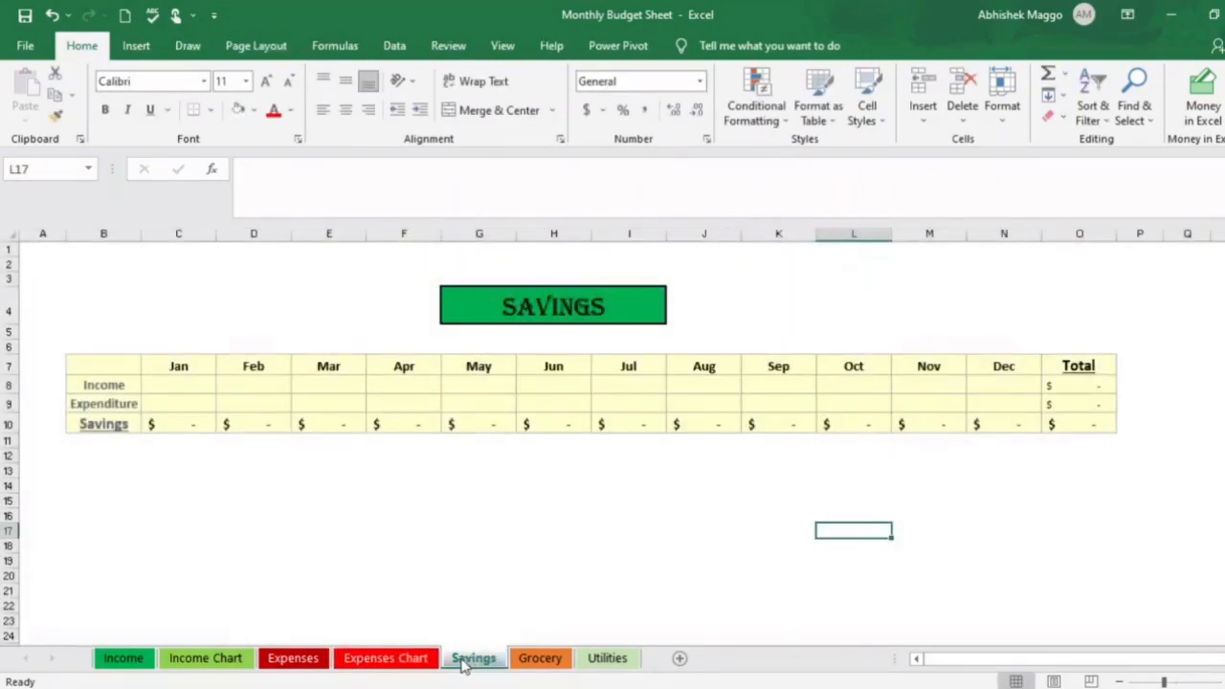
pyautogui.click(168, 386)
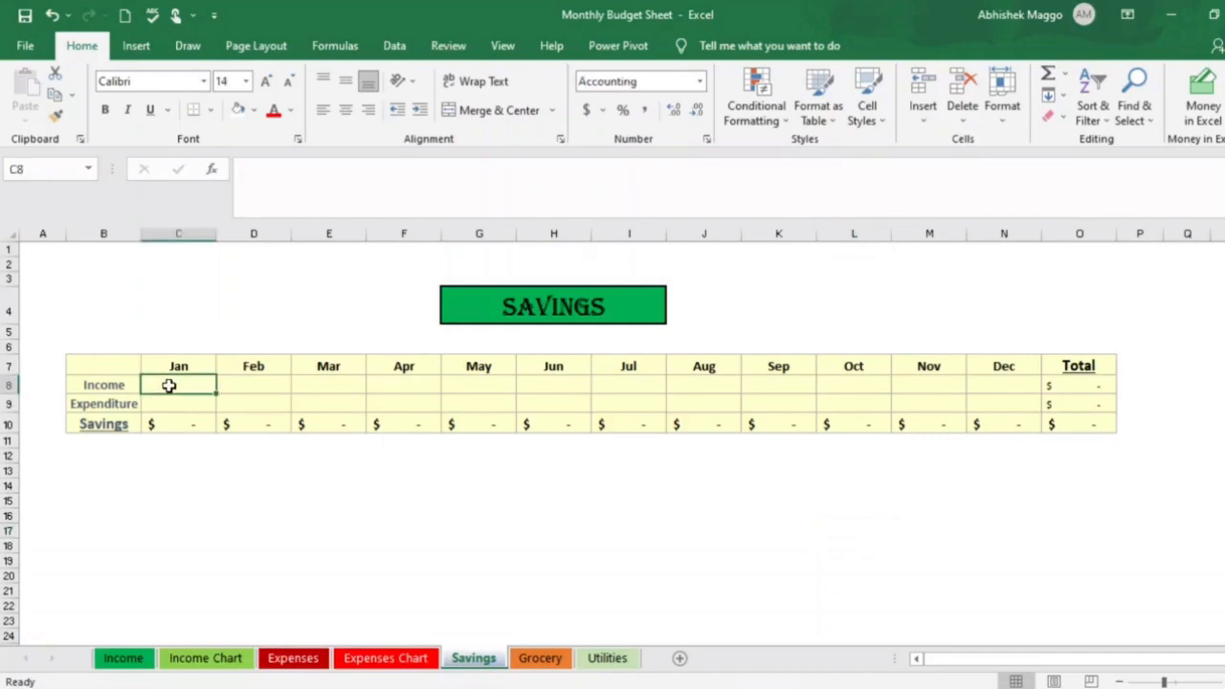
pyautogui.write('=')
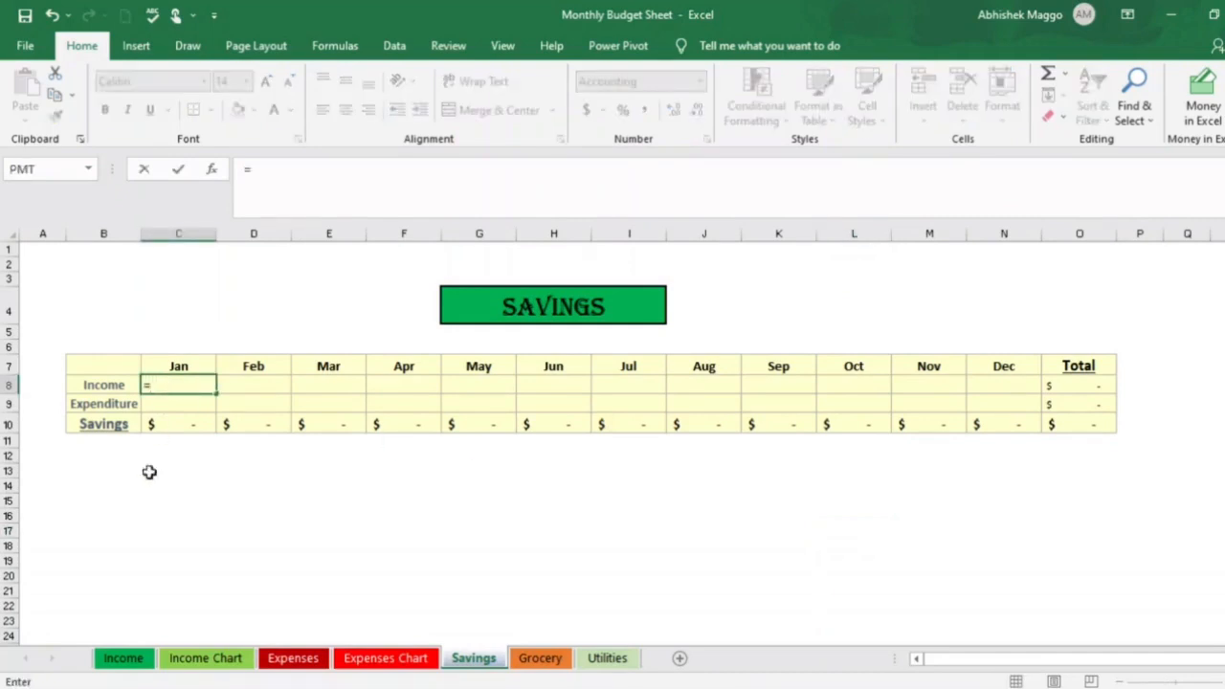
pyautogui.click(131, 667)
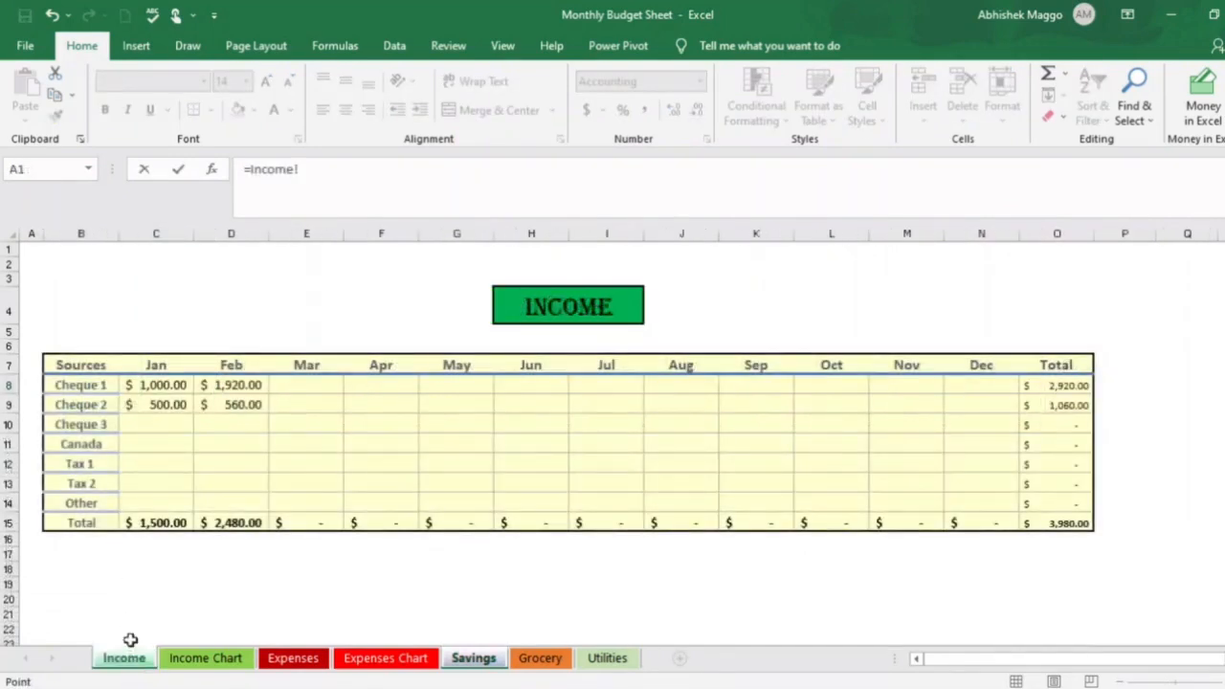
pyautogui.click(165, 524)
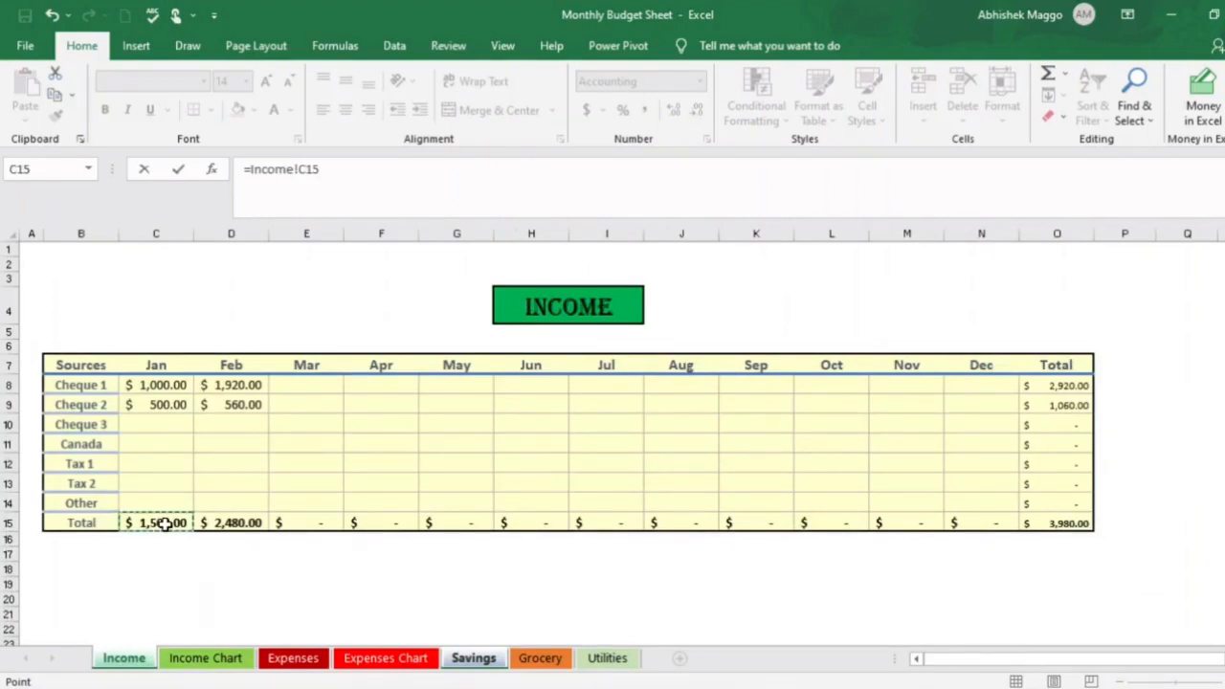
pyautogui.press('Return')
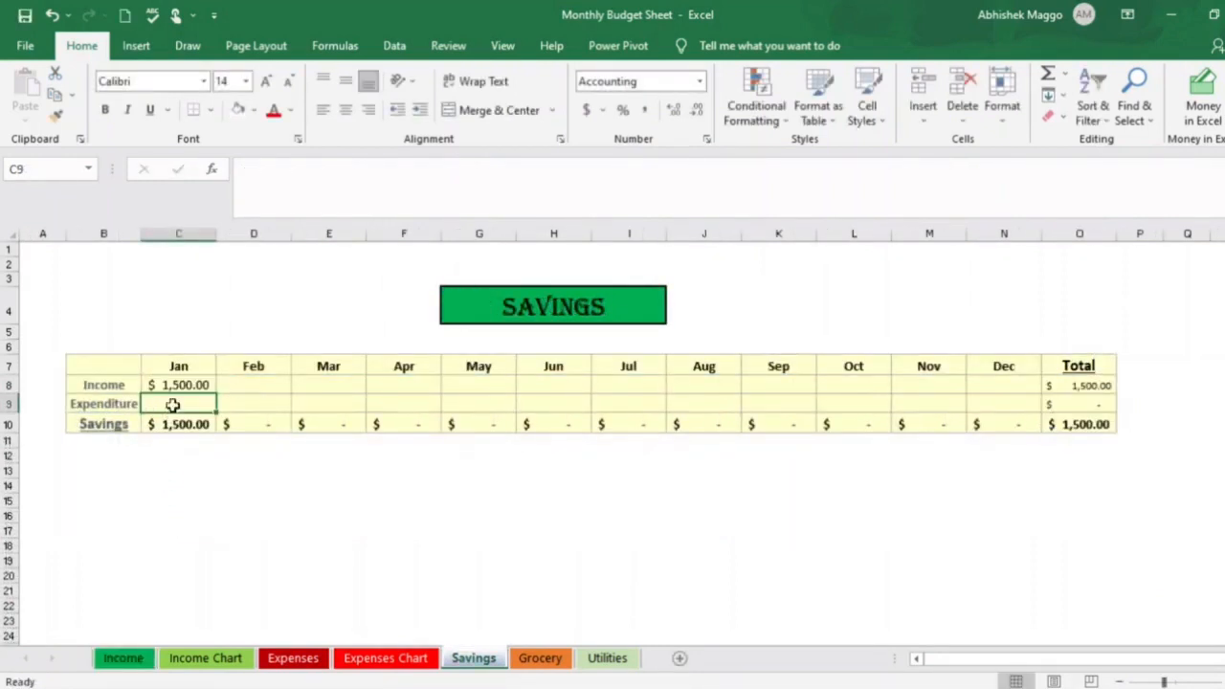
pyautogui.click(181, 385)
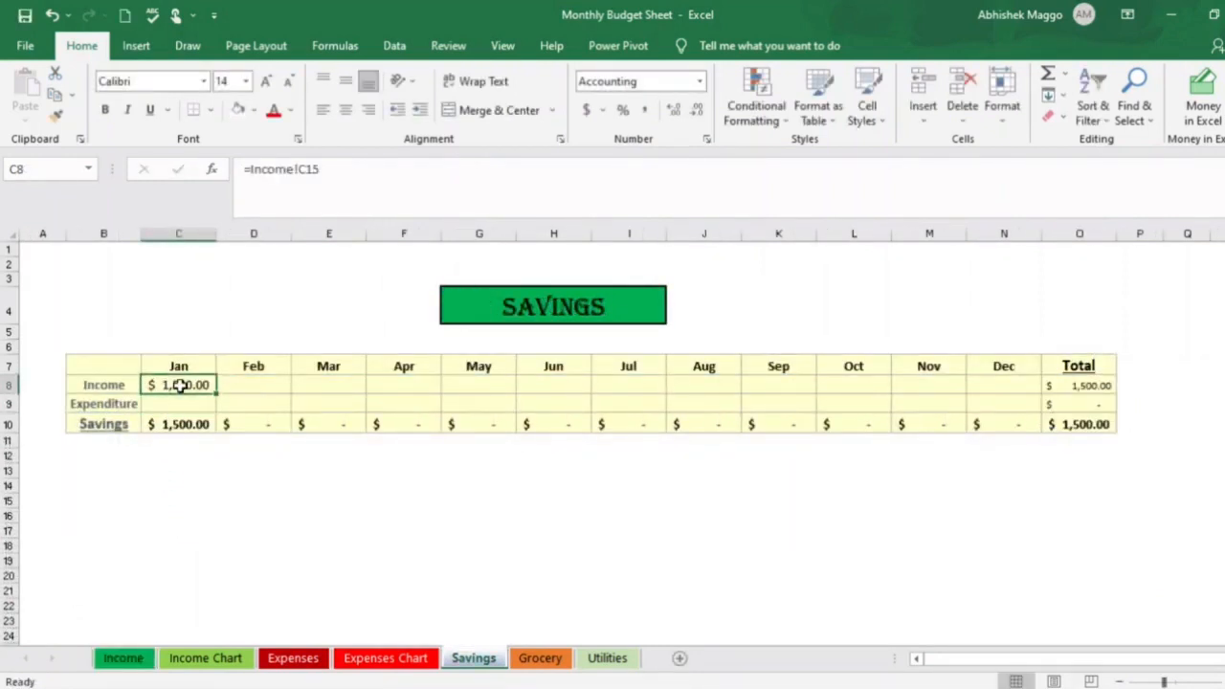
pyautogui.moveTo(216, 393); pyautogui.dragTo(1043, 391)
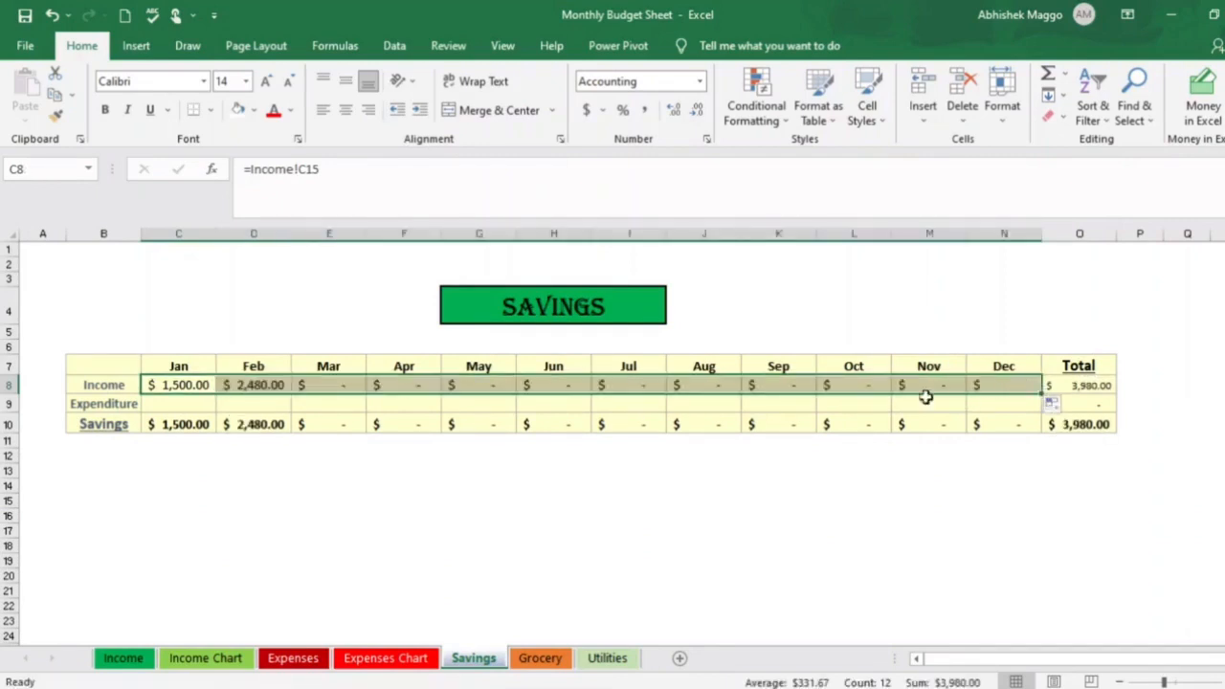
# Link January Expenditure on the Savings sheet to the January total on the Expenses sheet (=Expenses!C14) and fill the formula through December.
pyautogui.click(183, 405)
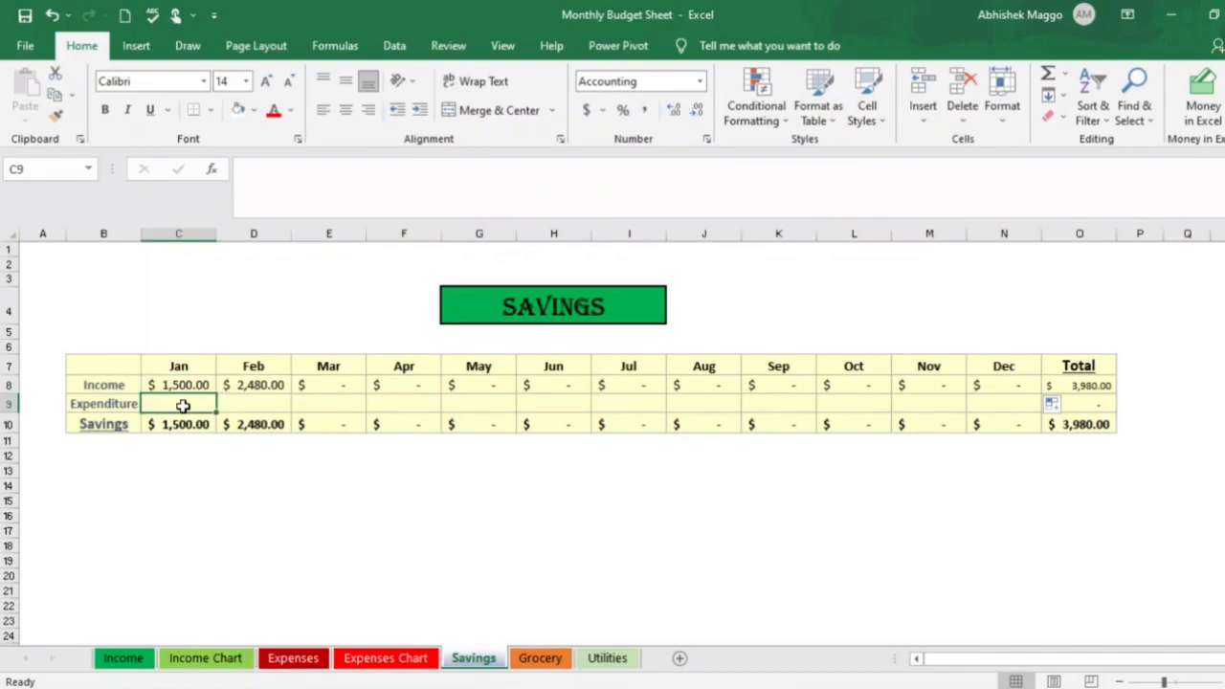
pyautogui.write('=')
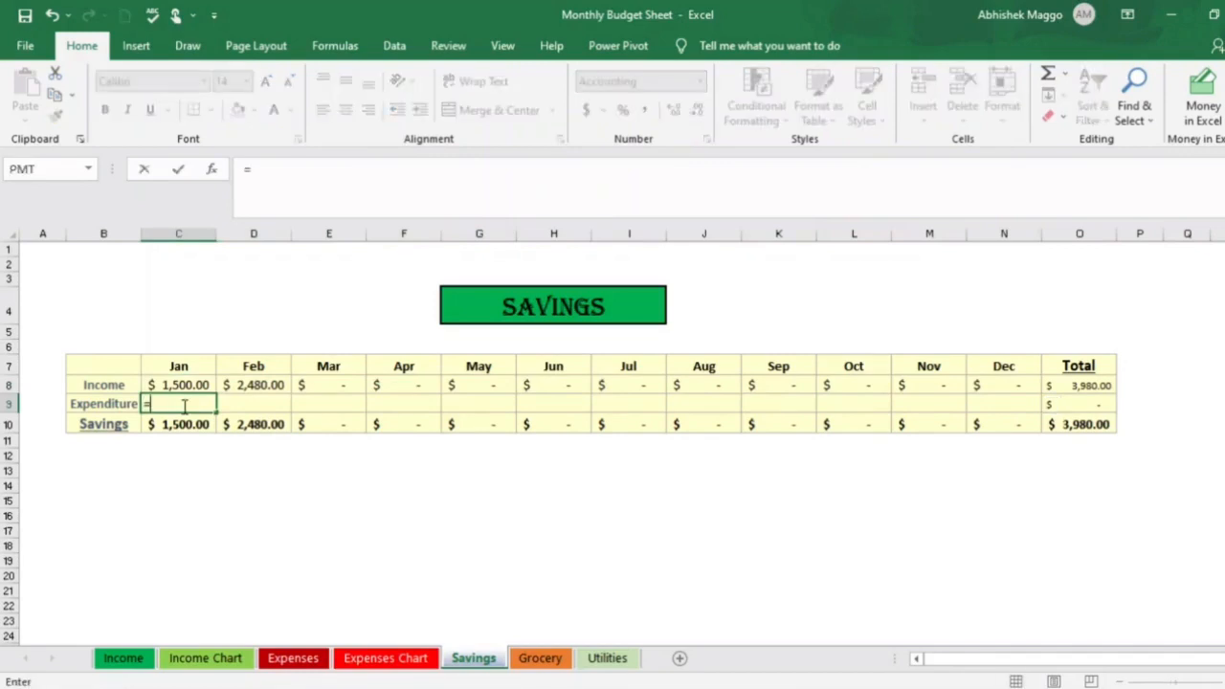
pyautogui.click(283, 659)
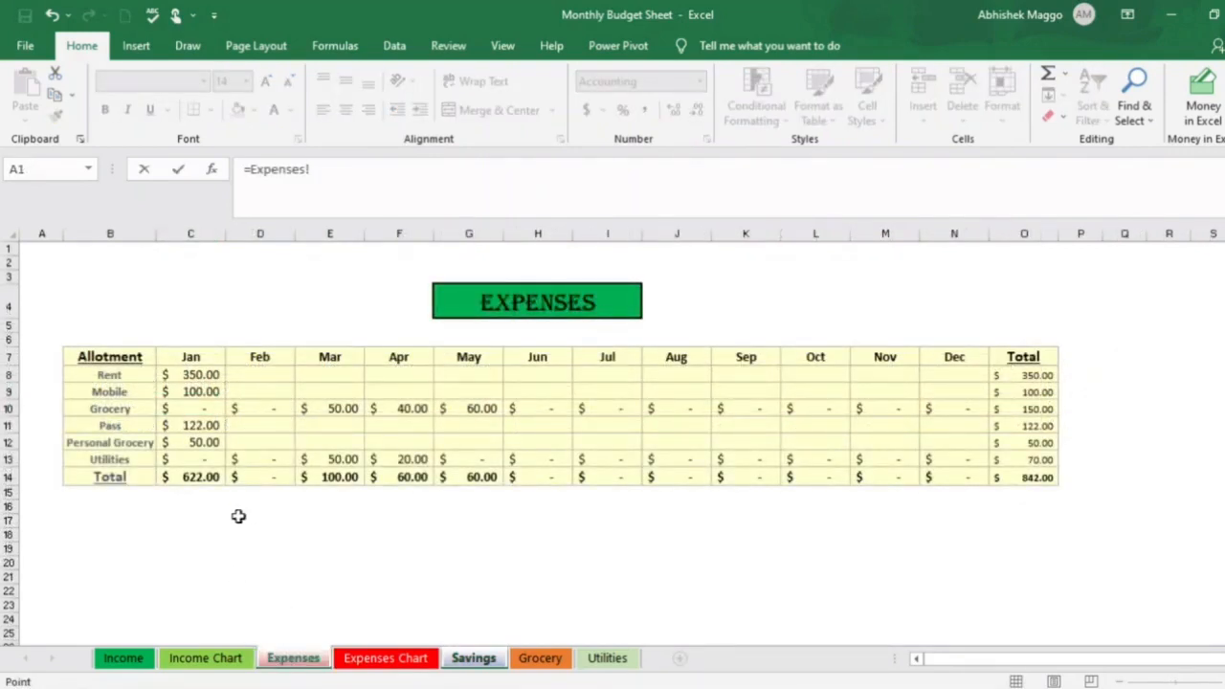
pyautogui.click(205, 477)
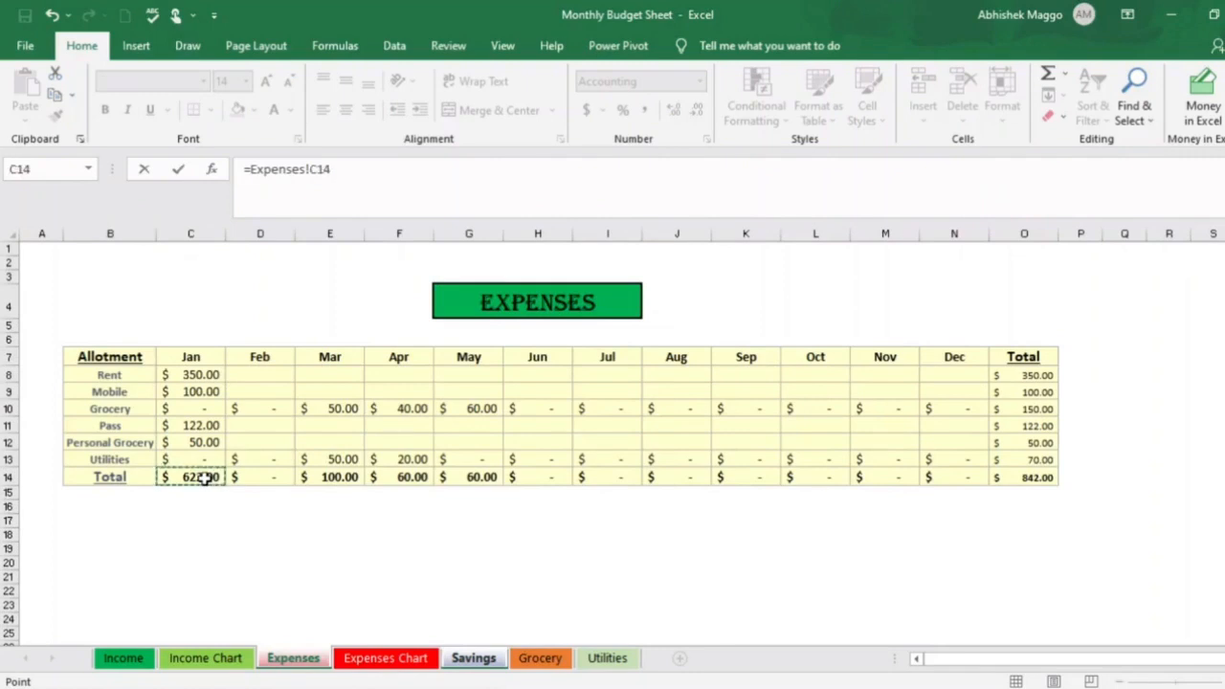
pyautogui.press('Return')
pyautogui.click(192, 404)
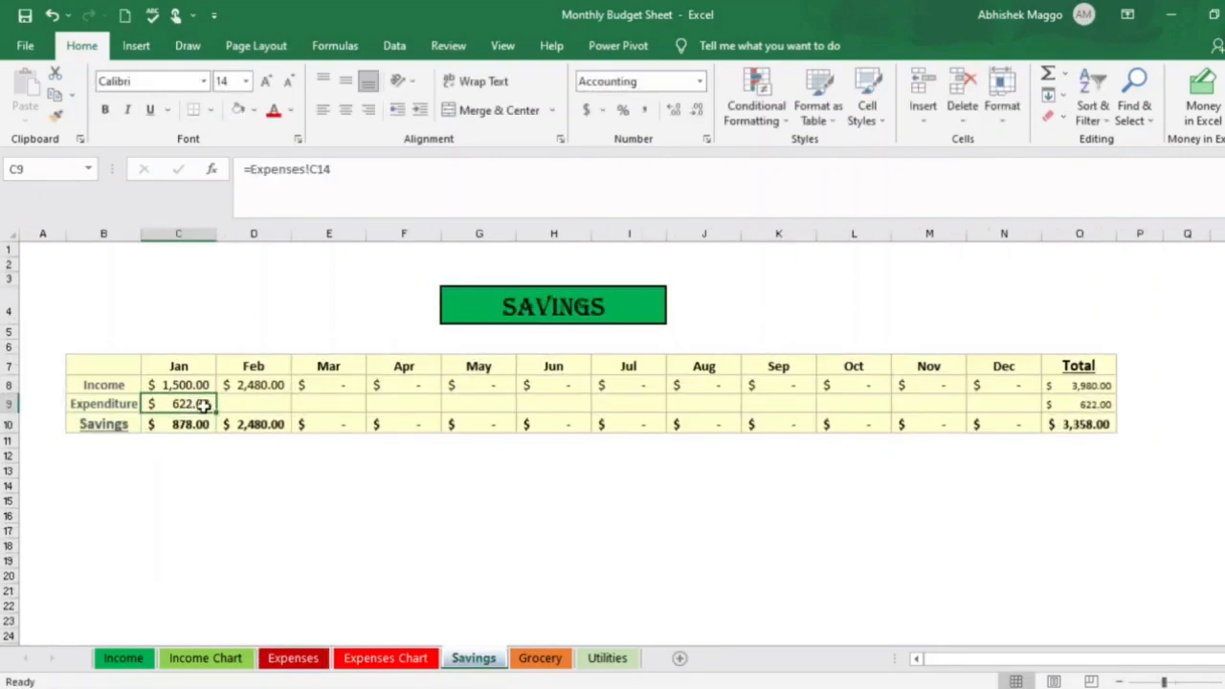
pyautogui.moveTo(217, 413); pyautogui.dragTo(1040, 406)
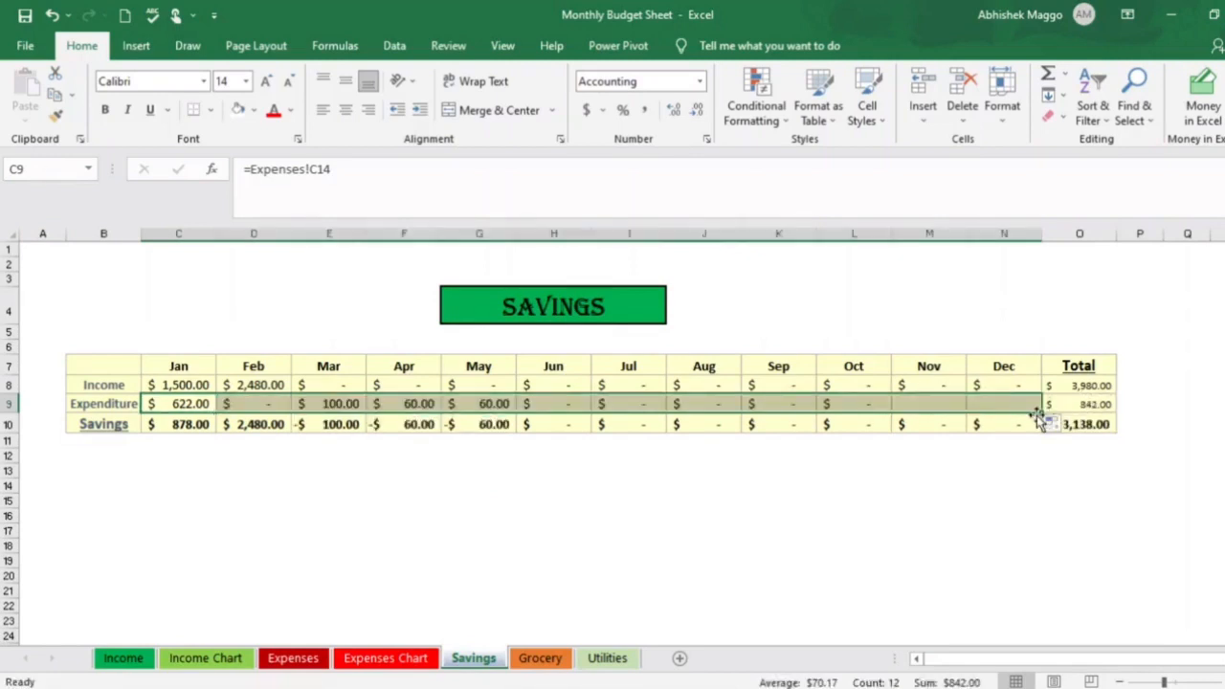
pyautogui.click(370, 500)
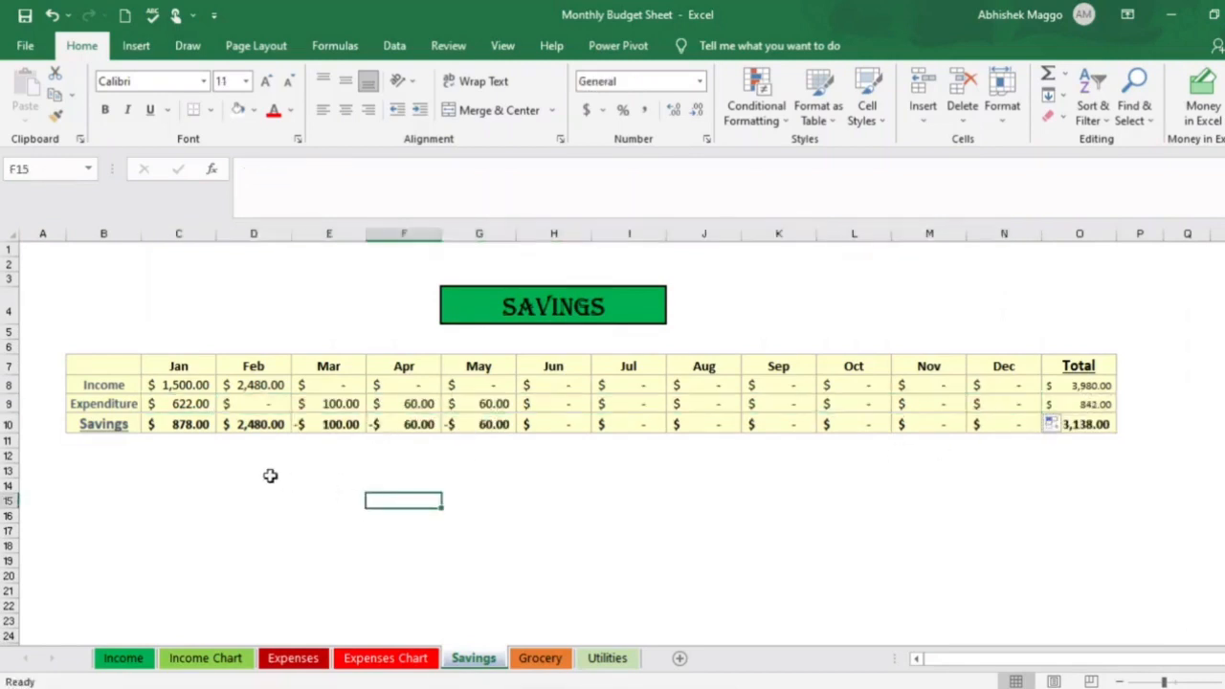
pyautogui.click(190, 427)
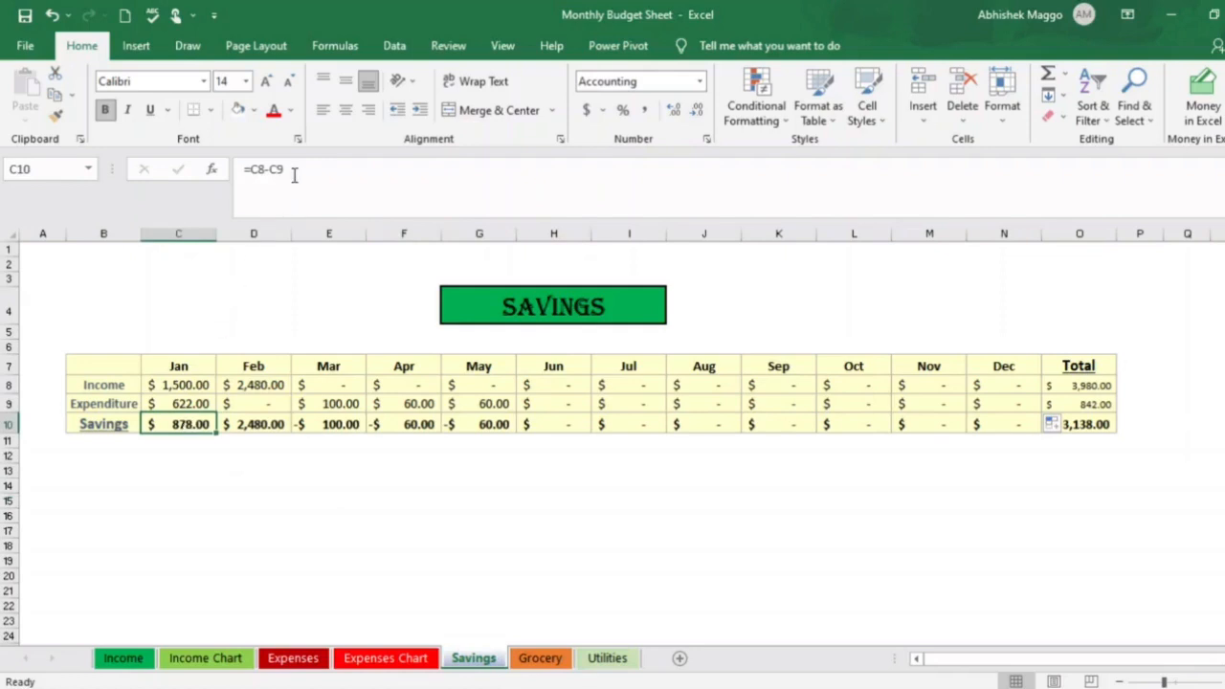